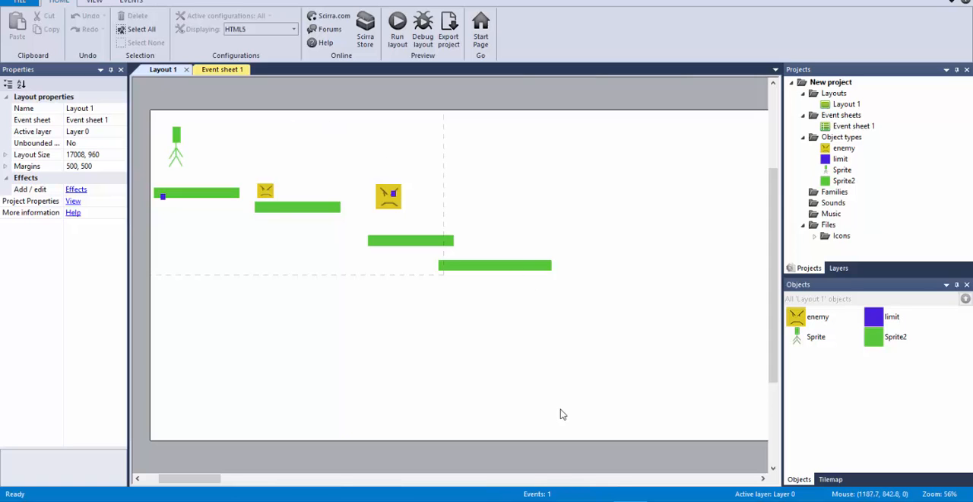
Step: Create a new empty project with default settings
left_click(595, 424)
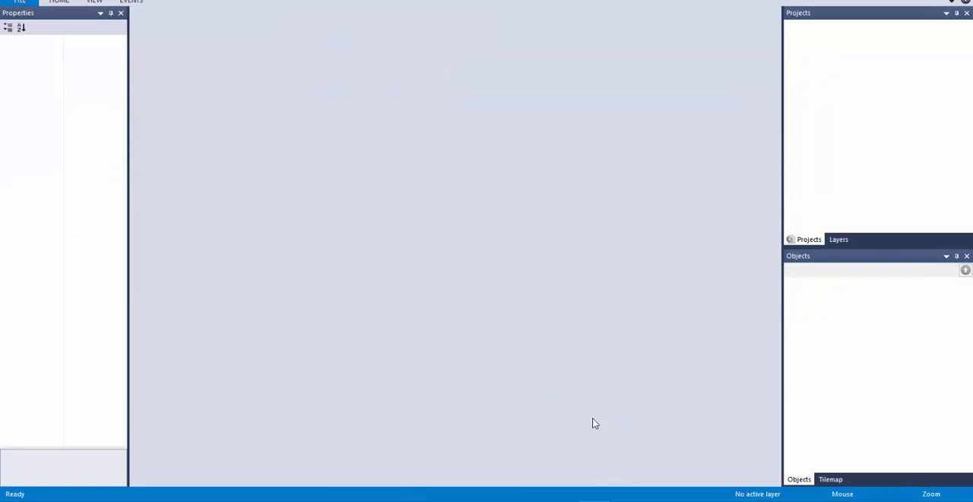
left_click(27, 3)
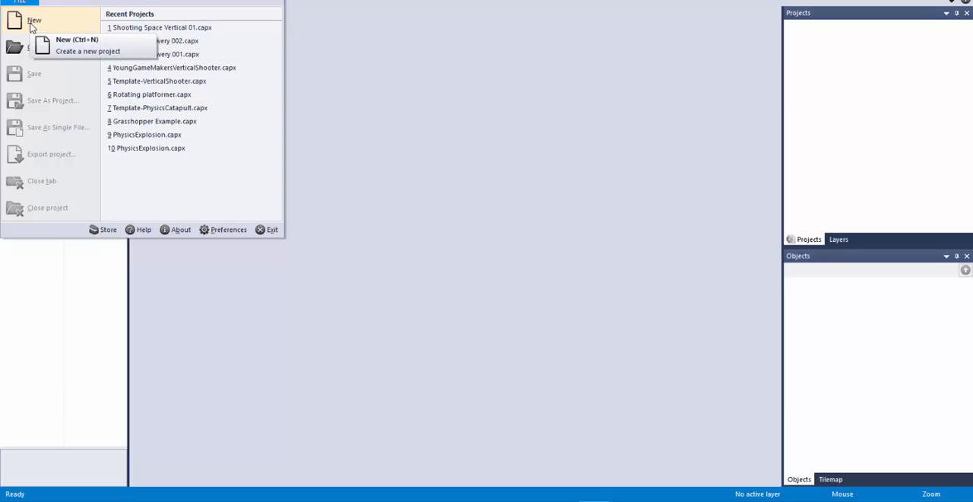
left_click(32, 23)
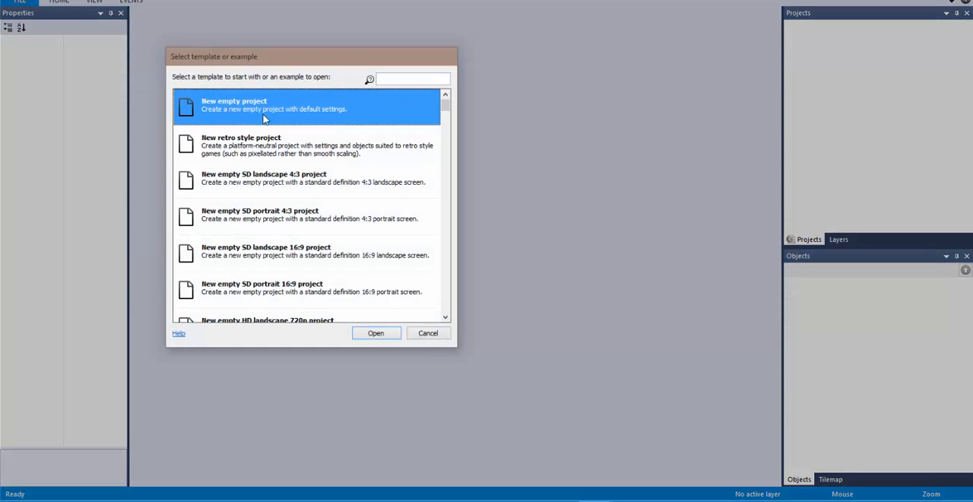
left_click(376, 333)
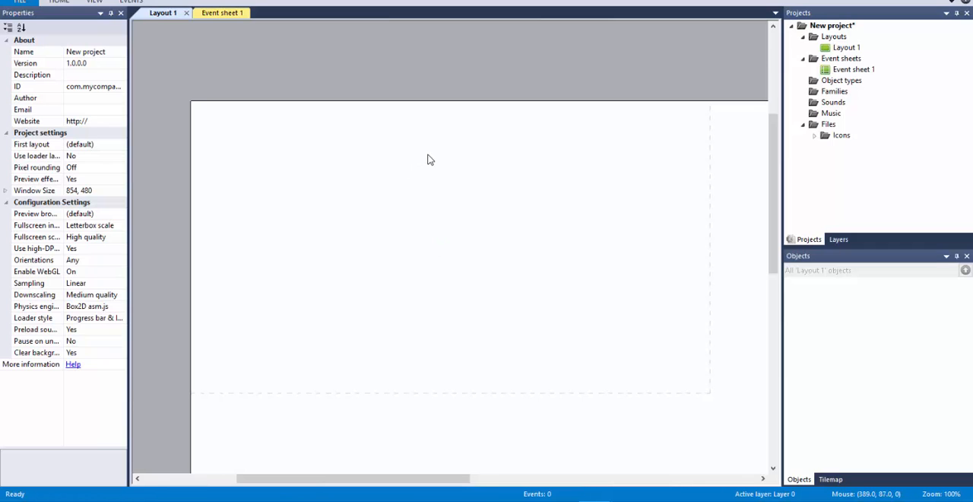
Step: Look over the whole empty layout and the dashed window boundary inside it
scroll(427, 159, "down", 2, "ctrl")
left_click_drag(374, 482, 417, 478)
scroll(458, 221, "down", 1)
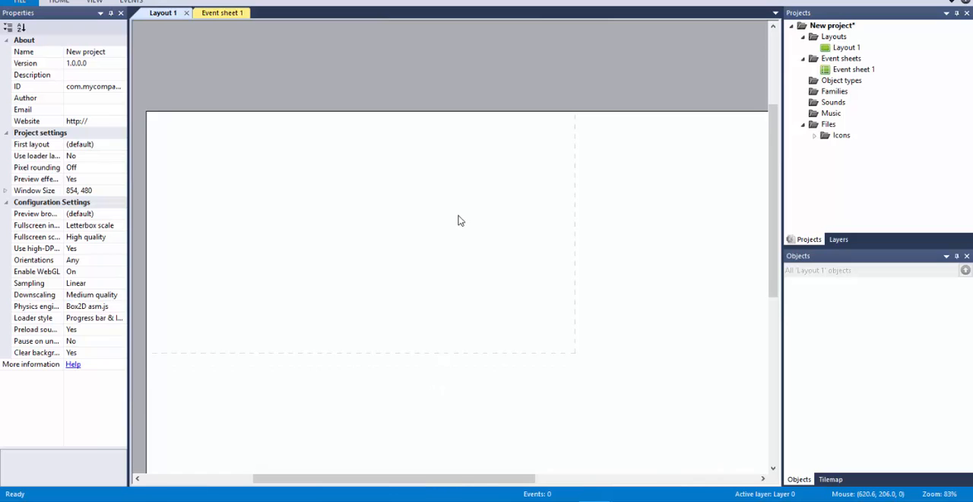
scroll(458, 220, "down", 1)
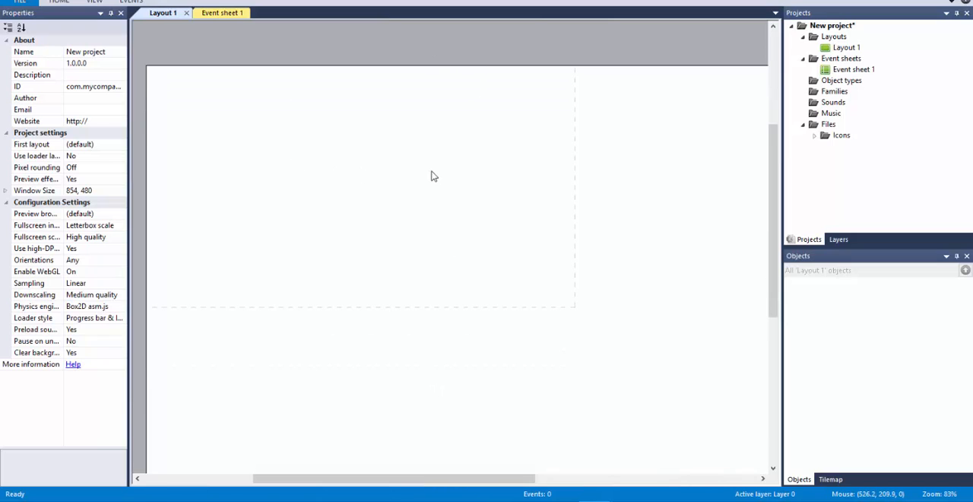
scroll(441, 180, "down", 4, "ctrl")
left_click_drag(491, 479, 539, 480)
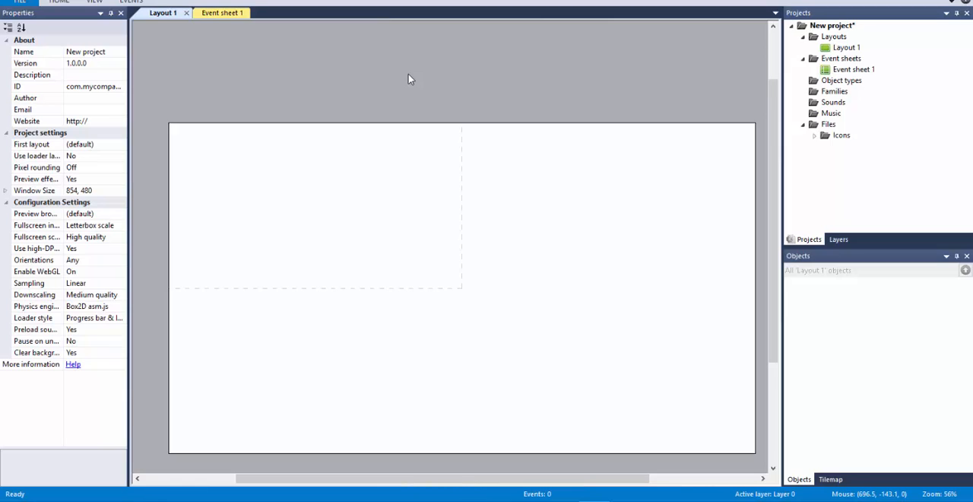
scroll(408, 79, "down", 3)
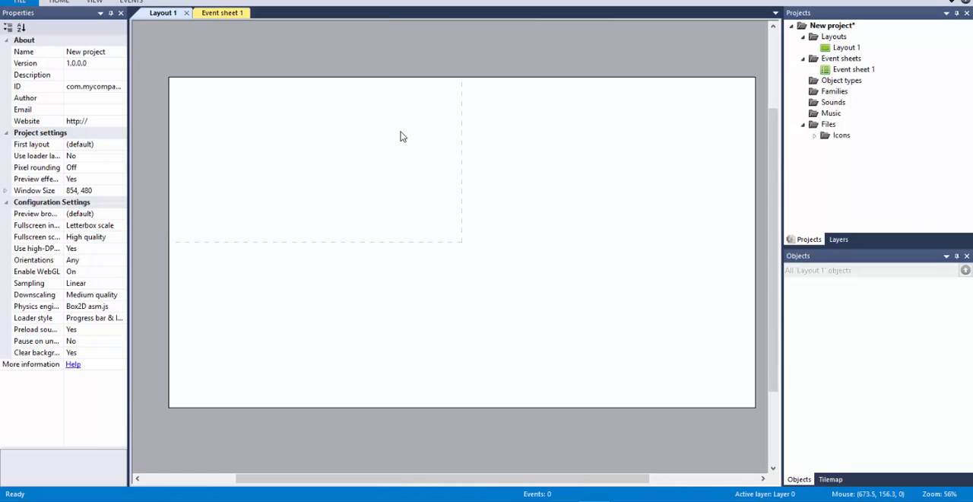
Step: Insert a Sprite object, found by searching for "spr", in the layout's upper-left area at about 358, 172
double_click(428, 174)
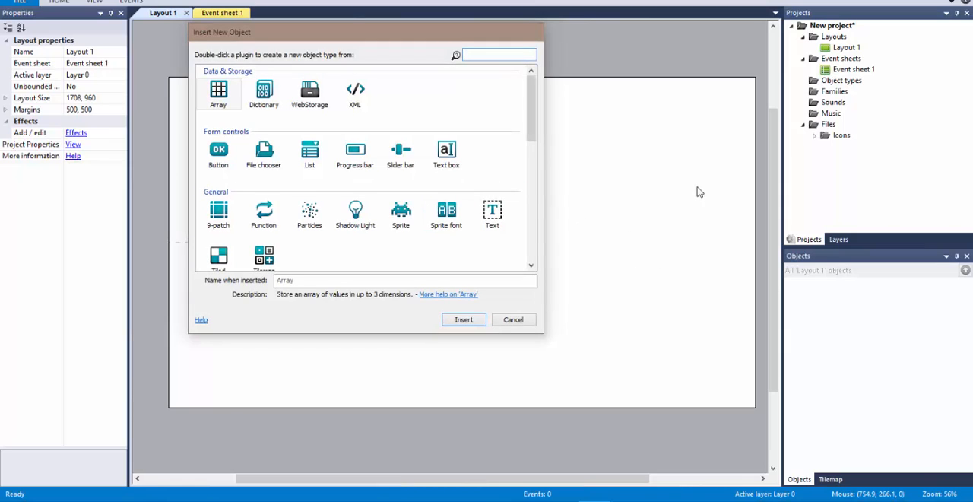
left_click(411, 216)
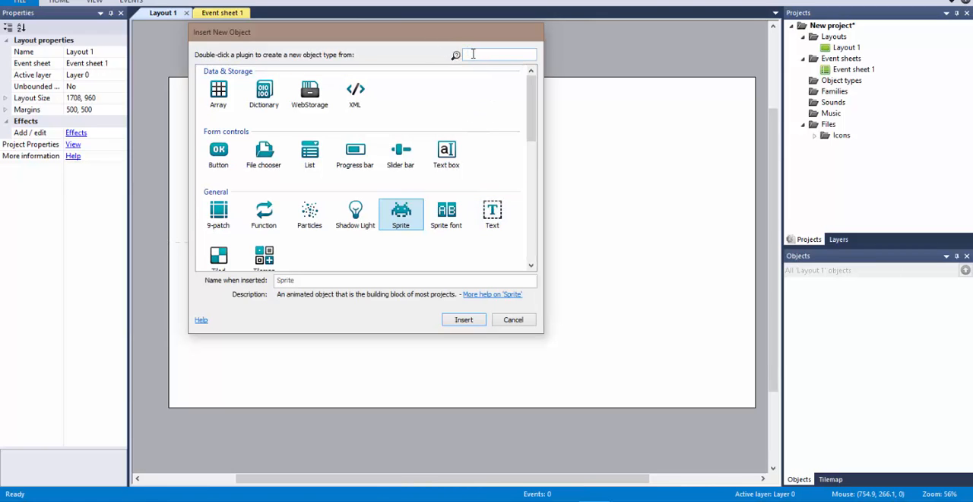
mouse_move(531, 105)
left_mouse_down()
mouse_move(540, 222)
mouse_move(538, 99)
left_mouse_up()
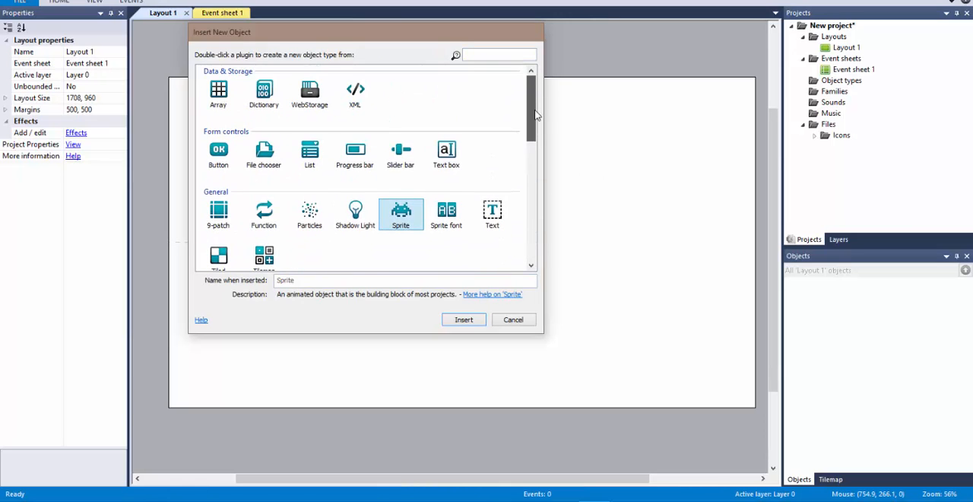
left_click(474, 56)
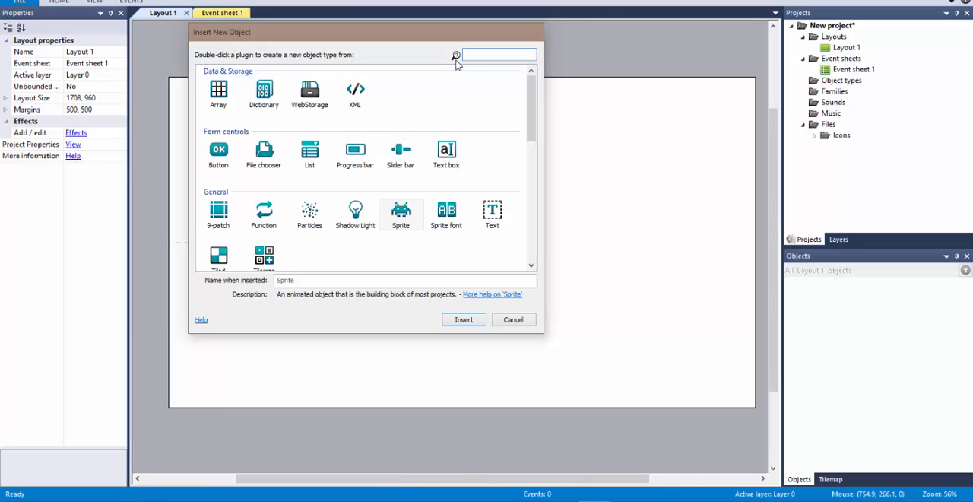
type("s")
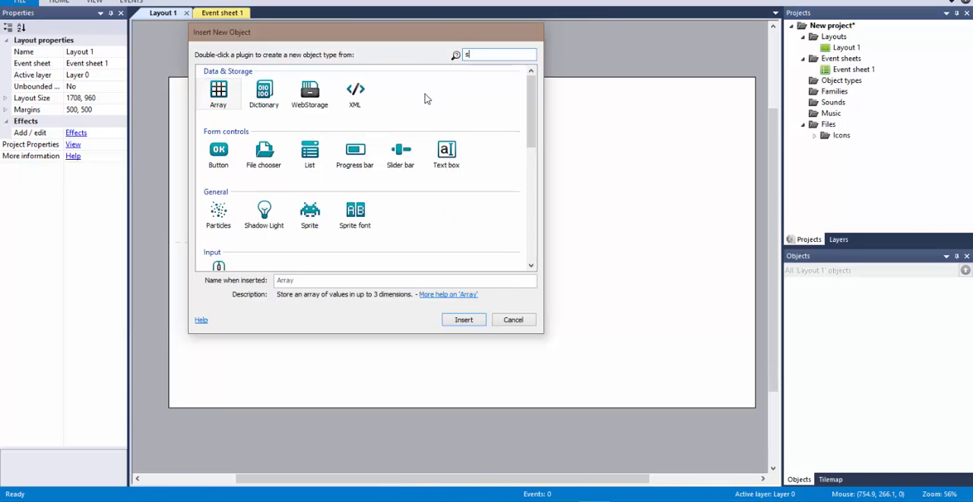
type("pr")
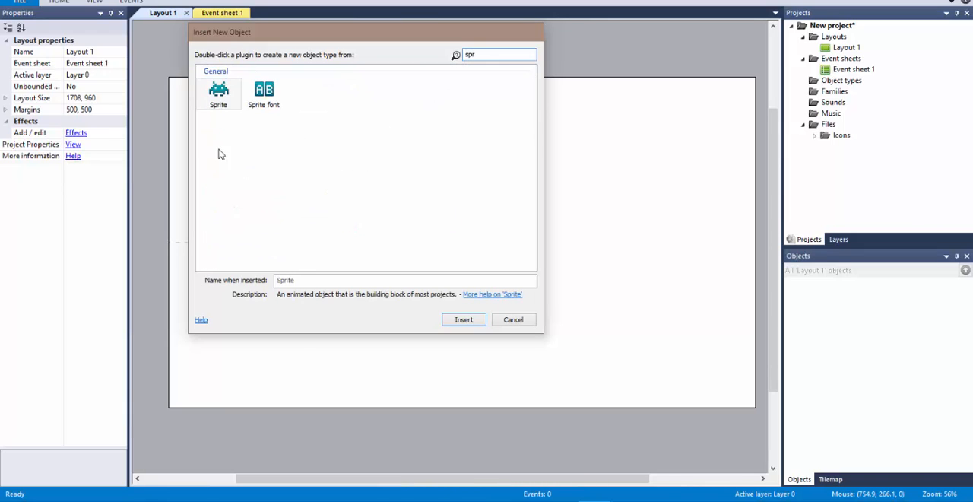
double_click(218, 97)
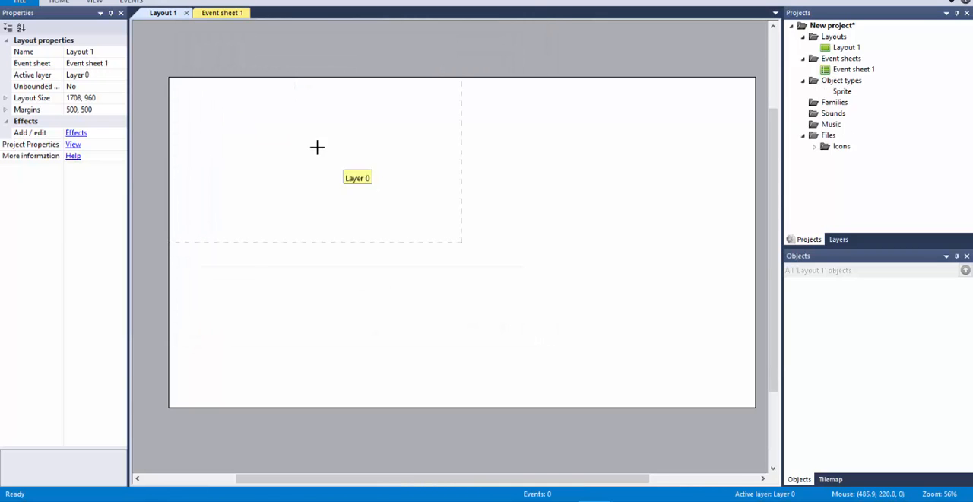
left_click(291, 137)
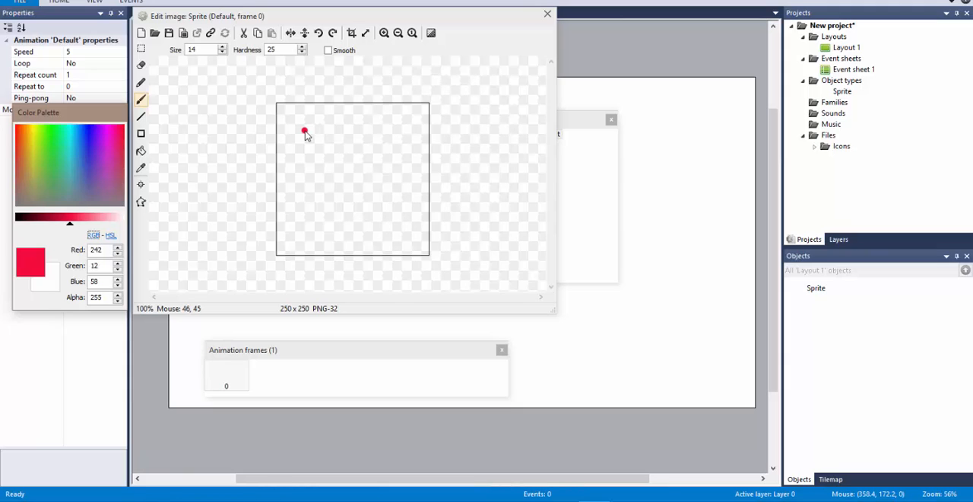
Step: Draw a filled light-blue square (RGB 32, 197, 222) as the figure's head at the upper middle of the sprite image
left_click(74, 145)
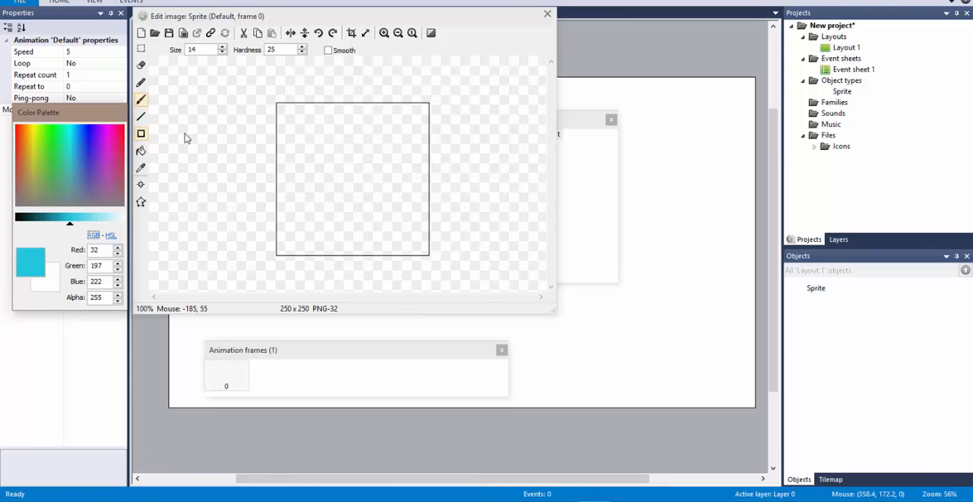
left_click(140, 133)
left_click_drag(332, 104, 352, 188)
Step: Draw the stick figure's body, two slanted legs and horizontal arms with the Line tool, and close the image editor
left_click(144, 117)
key("ctrl+z")
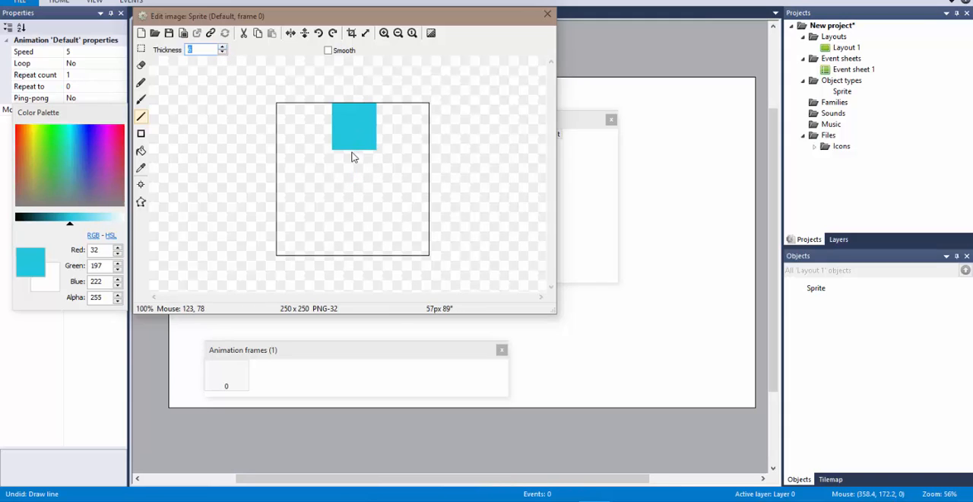
mouse_move(357, 167)
left_mouse_down()
mouse_move(355, 206)
mouse_move(329, 257)
left_mouse_up()
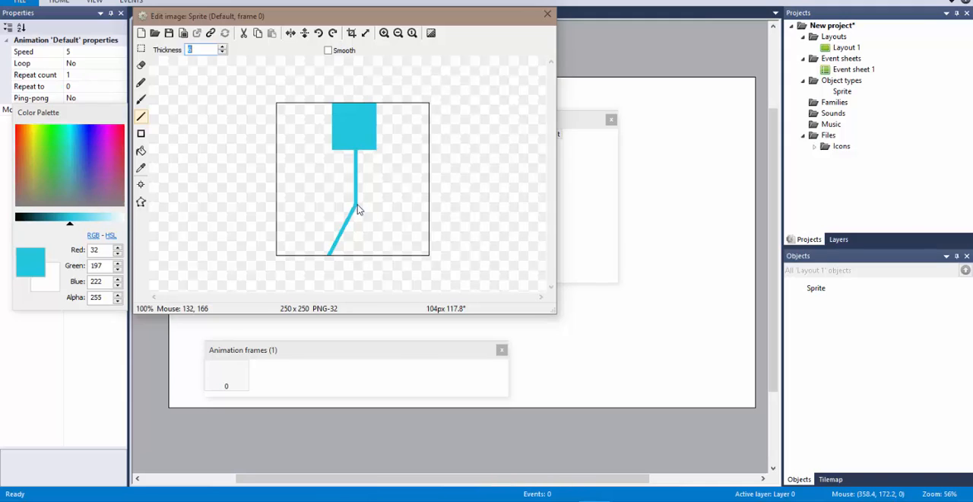
left_click_drag(357, 205, 380, 260)
left_click_drag(317, 175, 397, 175)
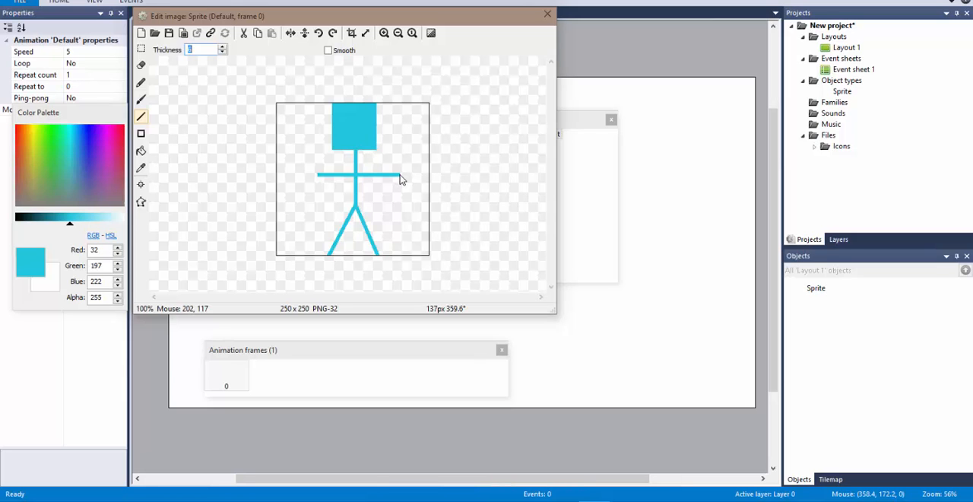
left_click(548, 14)
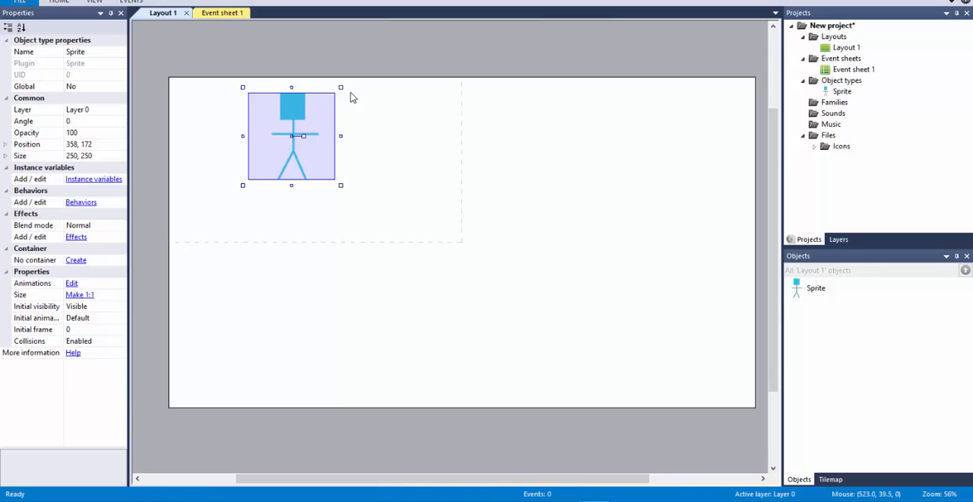
Step: Shrink the stick-figure sprite to about 70 × 101 and move it near the layout's upper-left corner, at about 122, 105
scroll(405, 112, "up", 5, "ctrl")
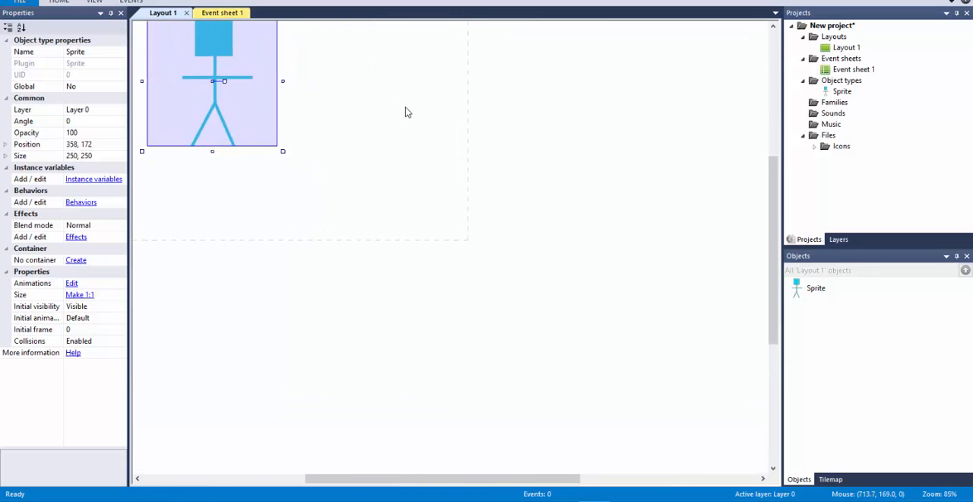
left_click_drag(465, 477, 380, 414)
scroll(426, 335, "up", 5)
scroll(437, 326, "up", 4)
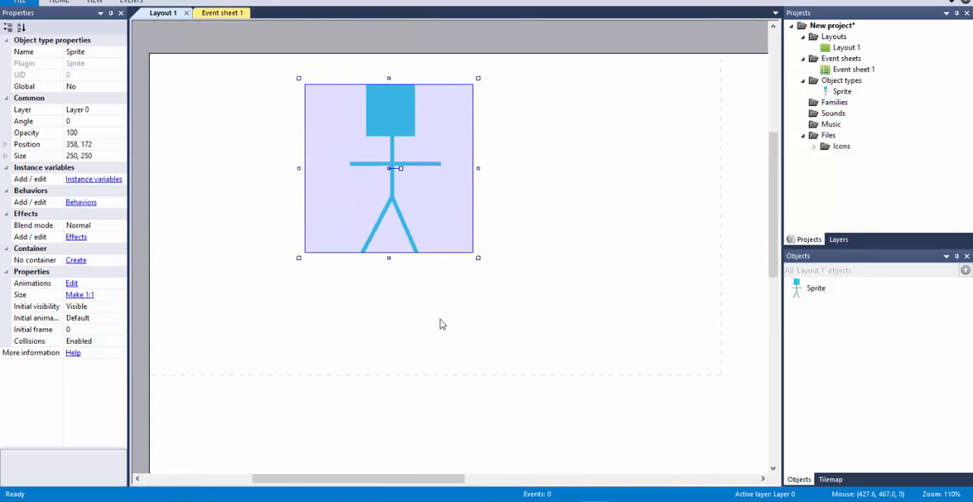
scroll(466, 318, "up", 1)
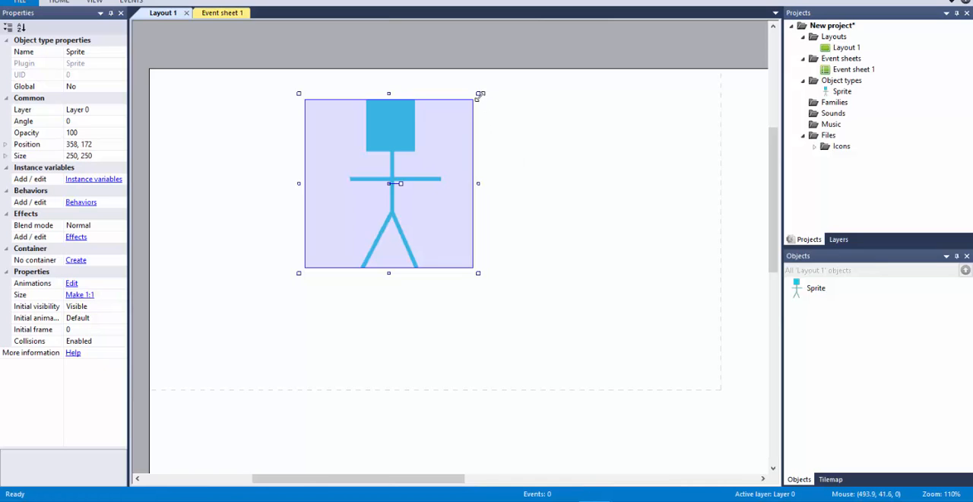
left_click_drag(480, 94, 403, 147)
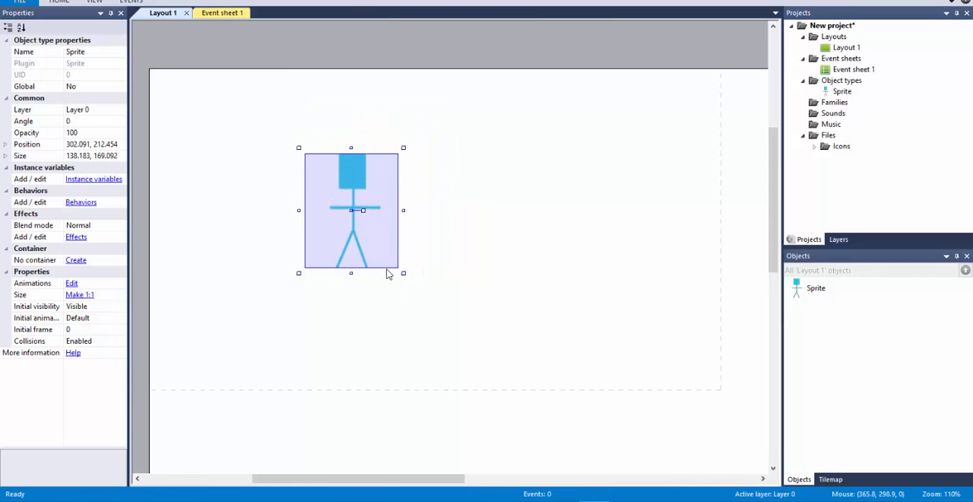
left_click_drag(403, 148, 380, 163)
left_click_drag(362, 194, 272, 145)
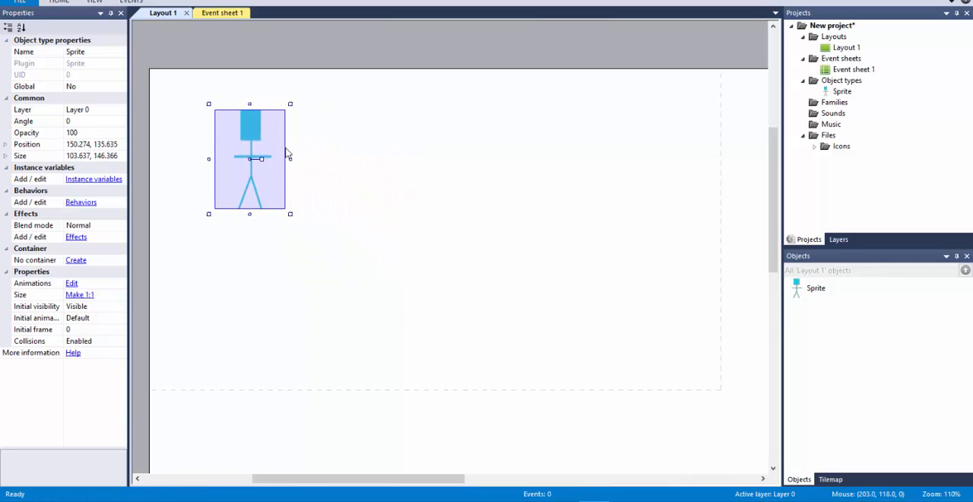
left_click_drag(247, 118, 267, 135)
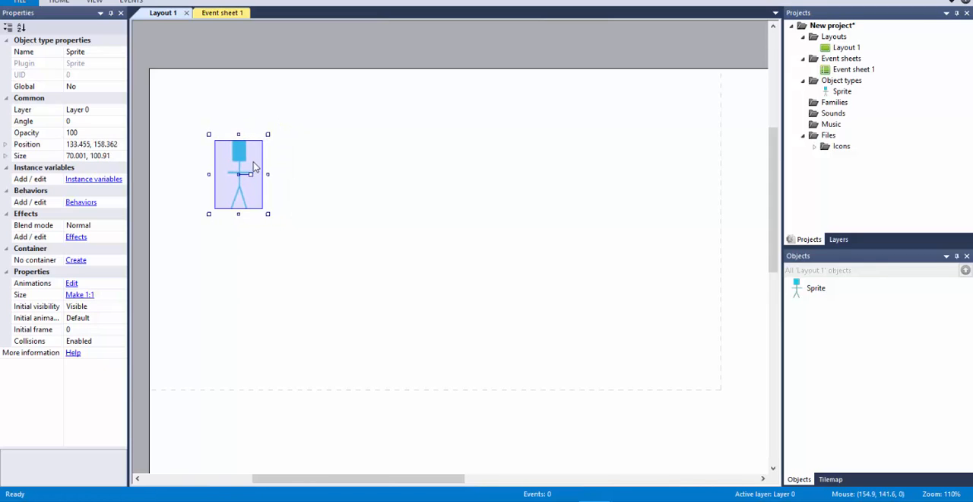
left_click_drag(257, 169, 254, 128)
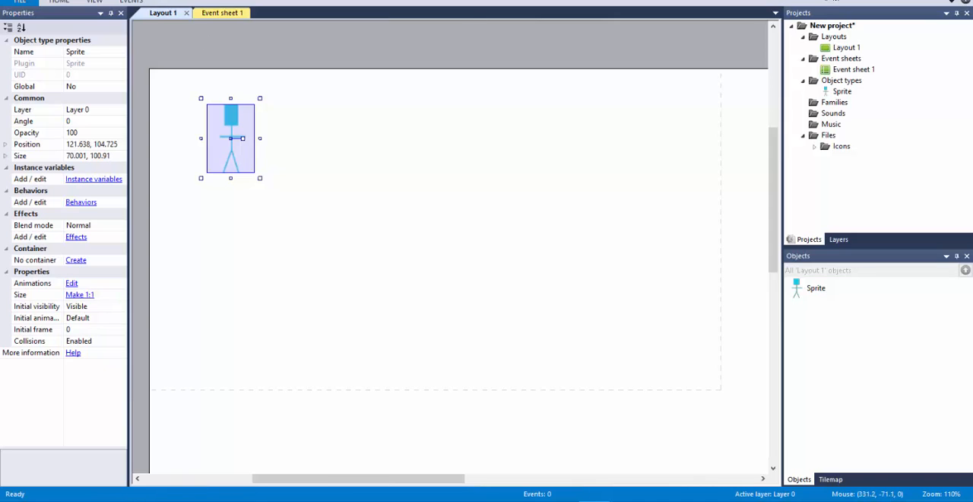
Step: Expand the command ribbon and look over the run command, the layout's object list and the view options
left_click(951, 1)
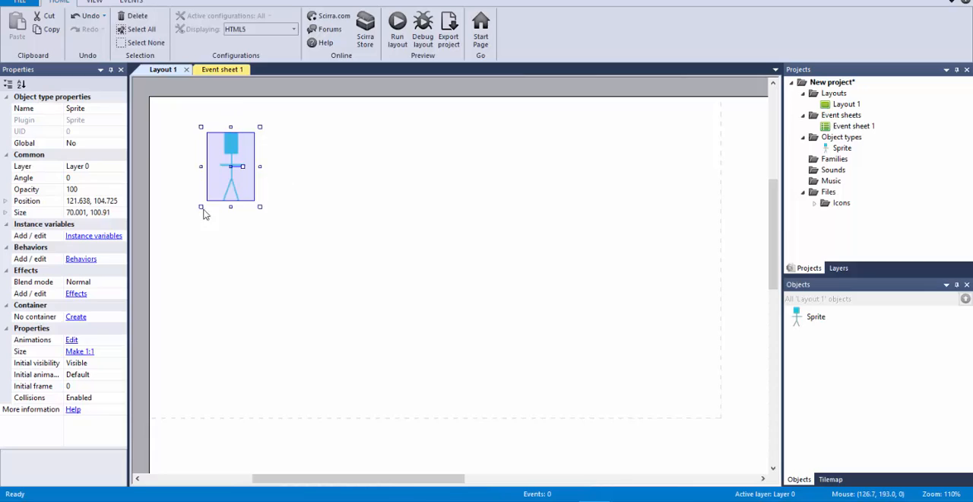
left_click(404, 24)
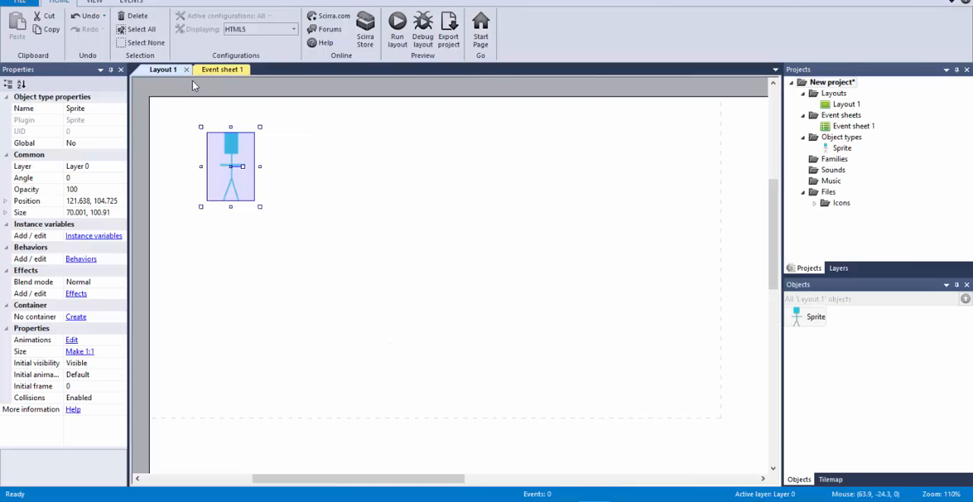
left_click(814, 317)
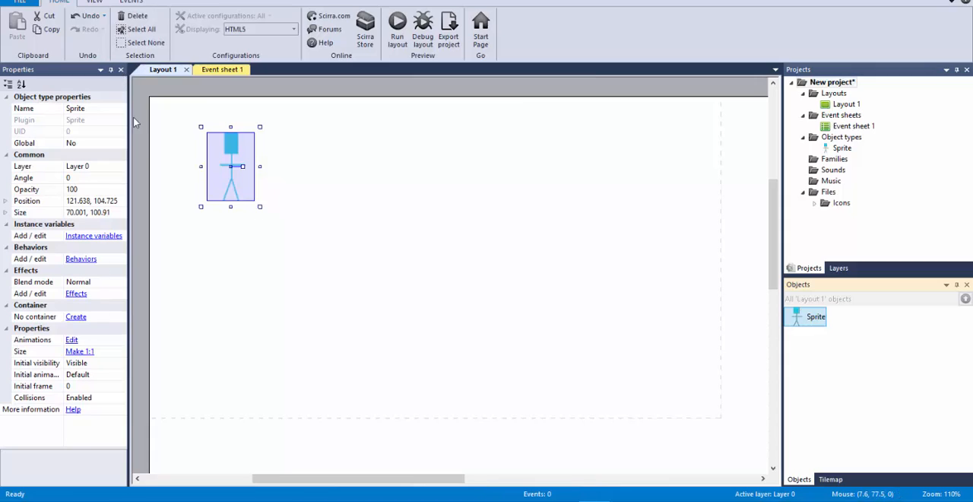
left_click(95, 3)
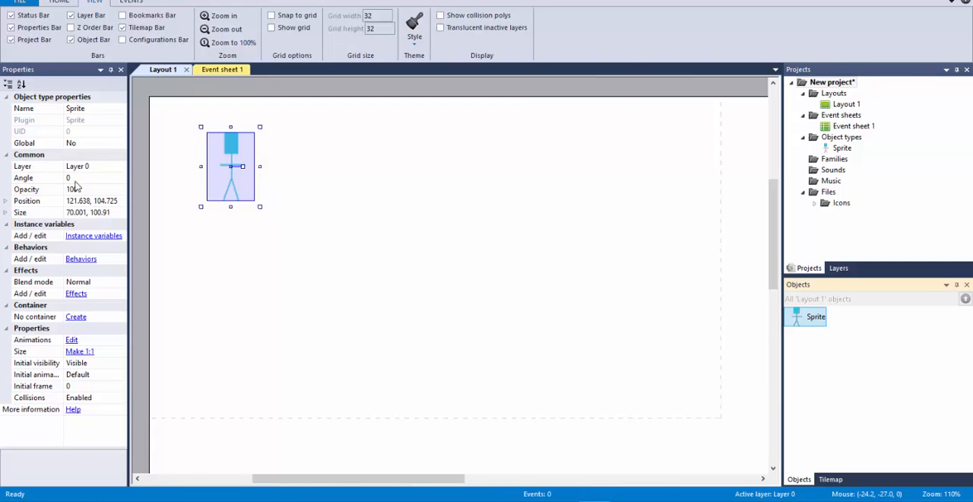
Step: Add the Platform behavior to the stick-figure sprite and run the layout to preview it
left_click(240, 177)
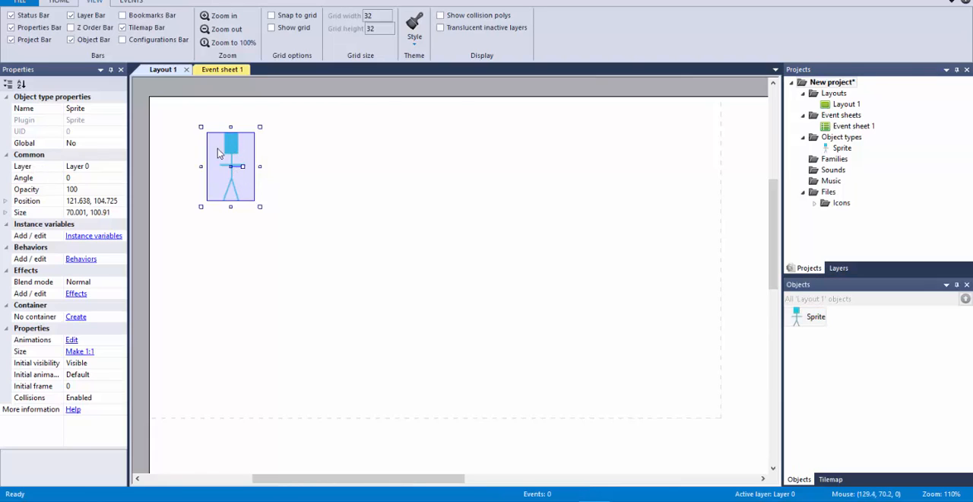
left_click(82, 259)
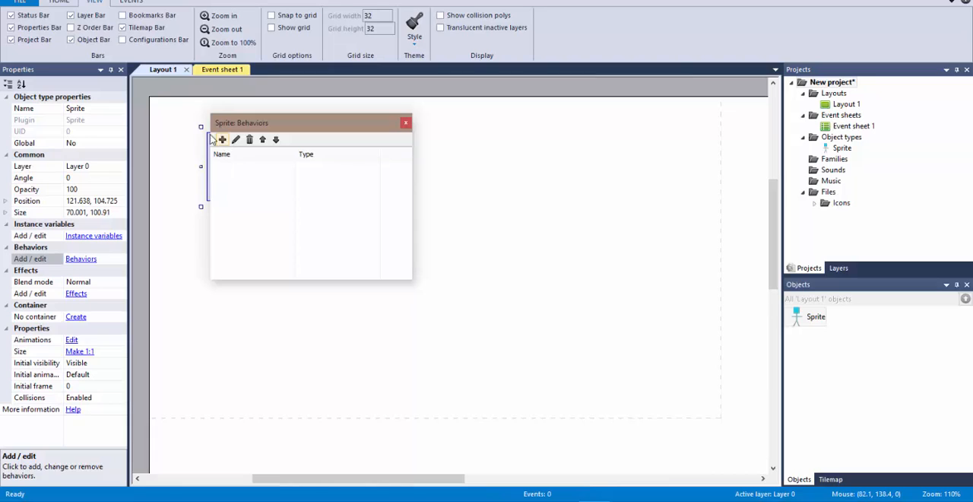
left_click_drag(311, 135, 478, 139)
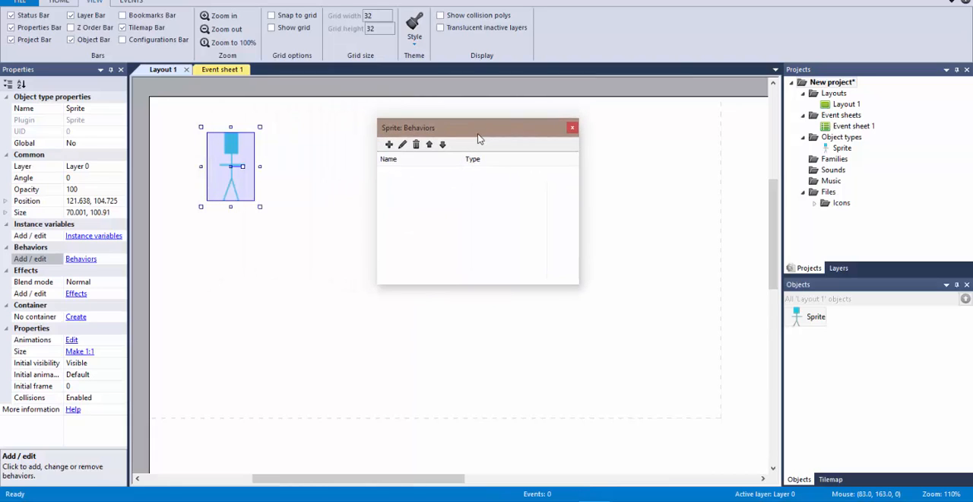
left_click(389, 145)
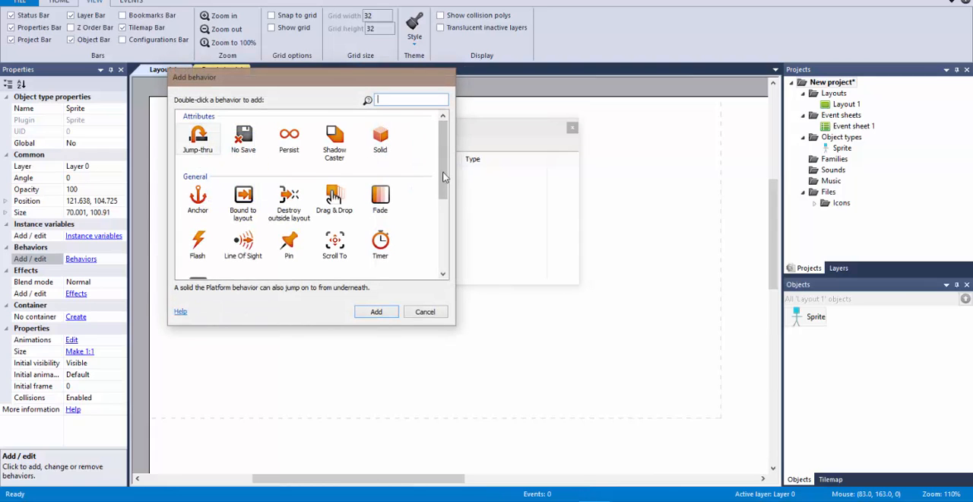
left_click_drag(444, 177, 447, 261)
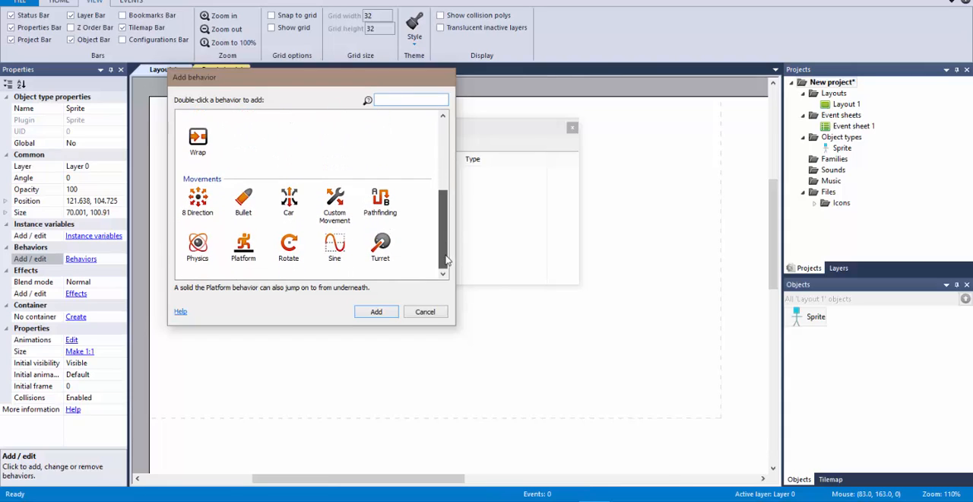
double_click(241, 253)
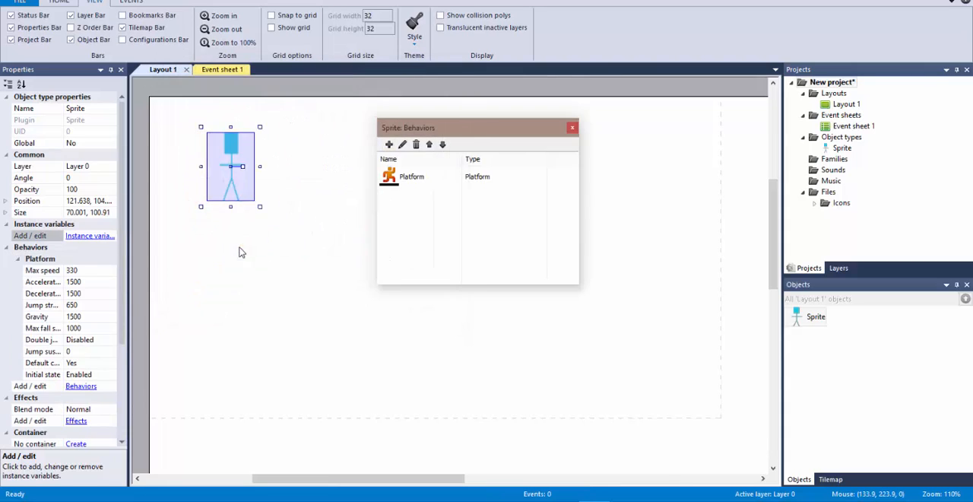
left_click(572, 130)
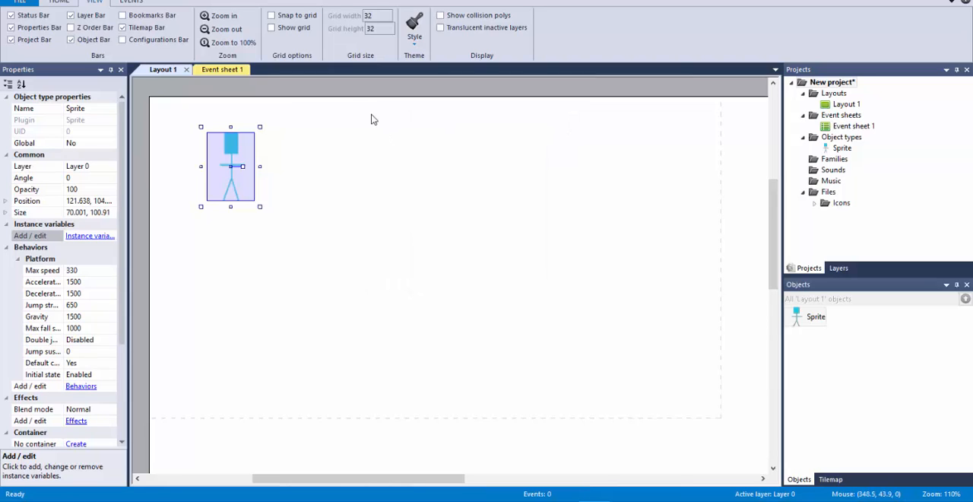
left_click(55, 3)
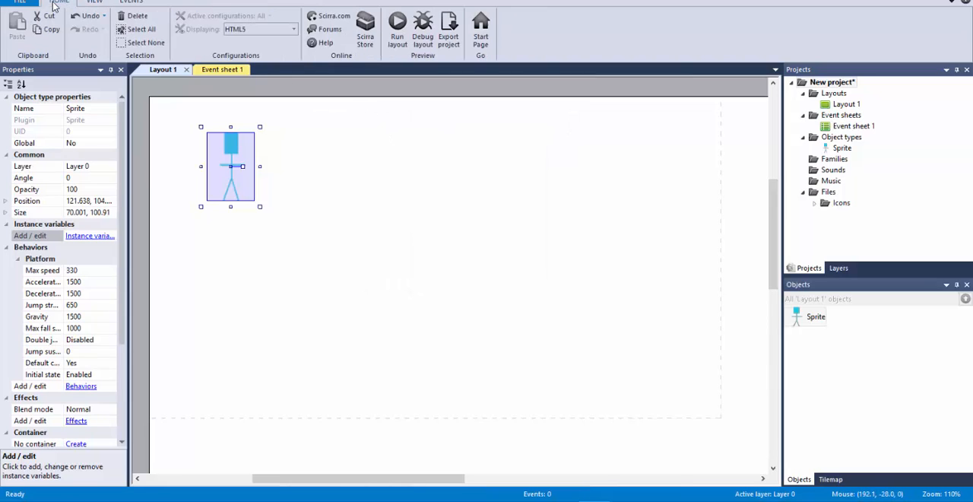
left_click(396, 34)
Step: Insert a second Sprite object into the layout just below the stick figure
double_click(338, 186)
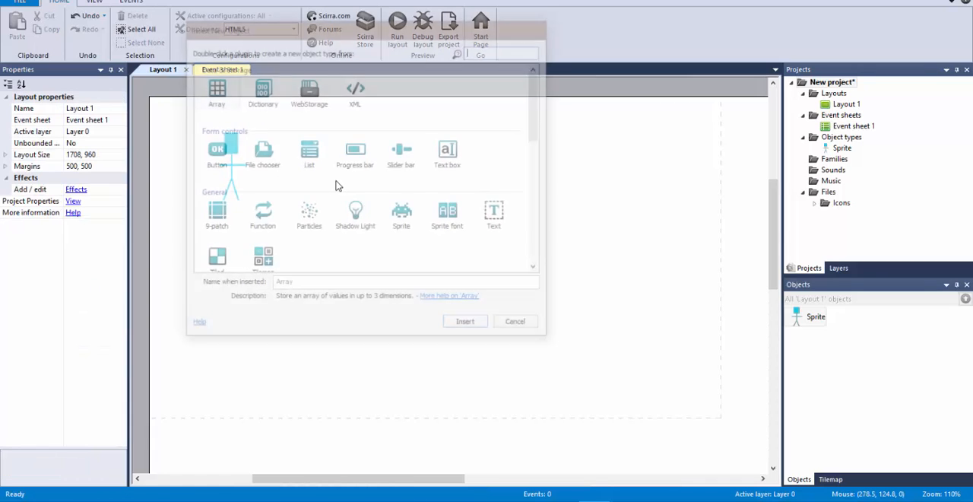
left_click(409, 217)
double_click(409, 217)
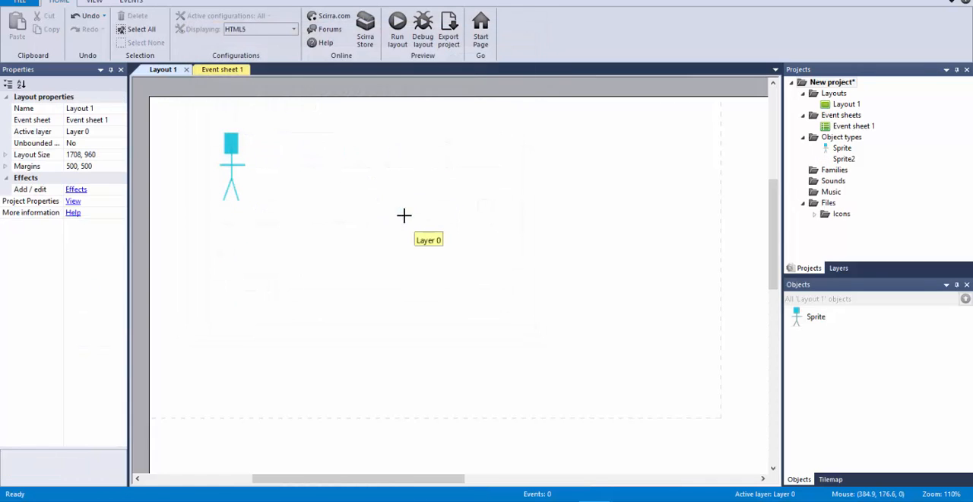
left_click(210, 218)
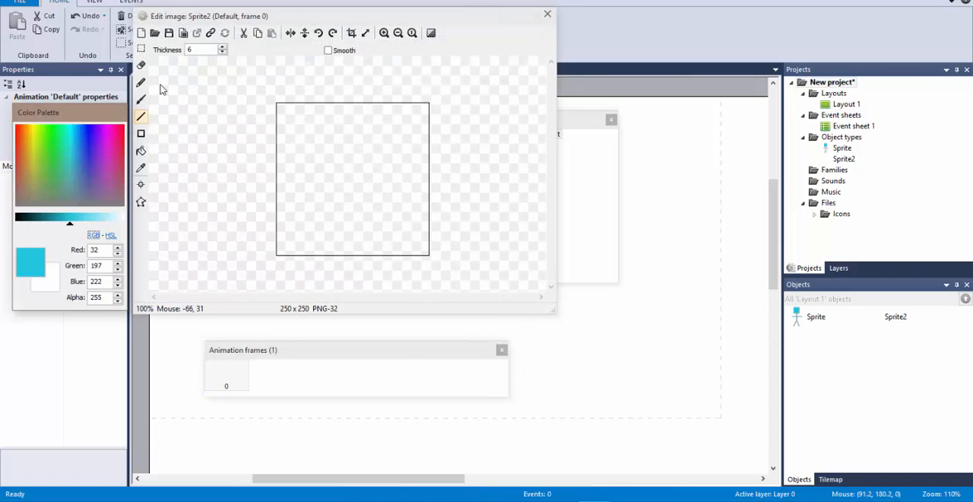
Step: Fill the new sprite's whole image with near-black (RGB 5, 32, 36) and close the image editor
left_click(23, 218)
left_click(366, 177)
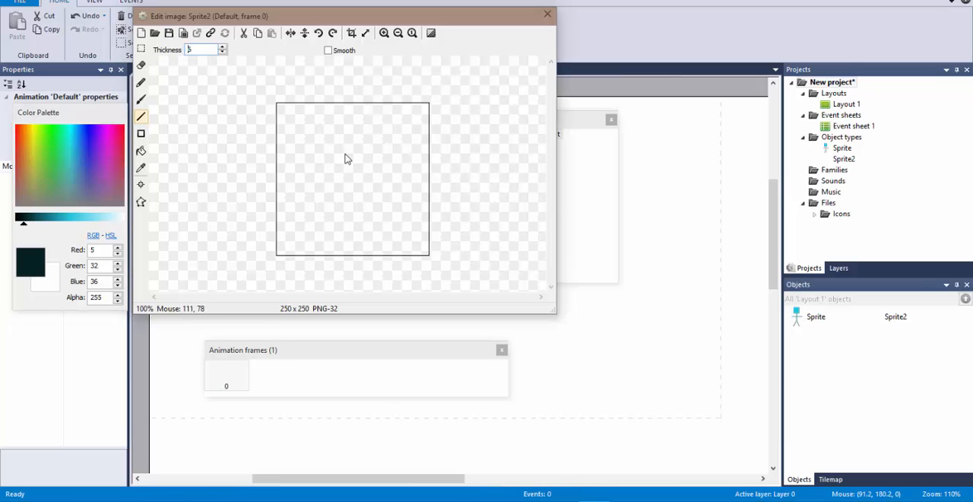
left_click(146, 151)
left_click(143, 153)
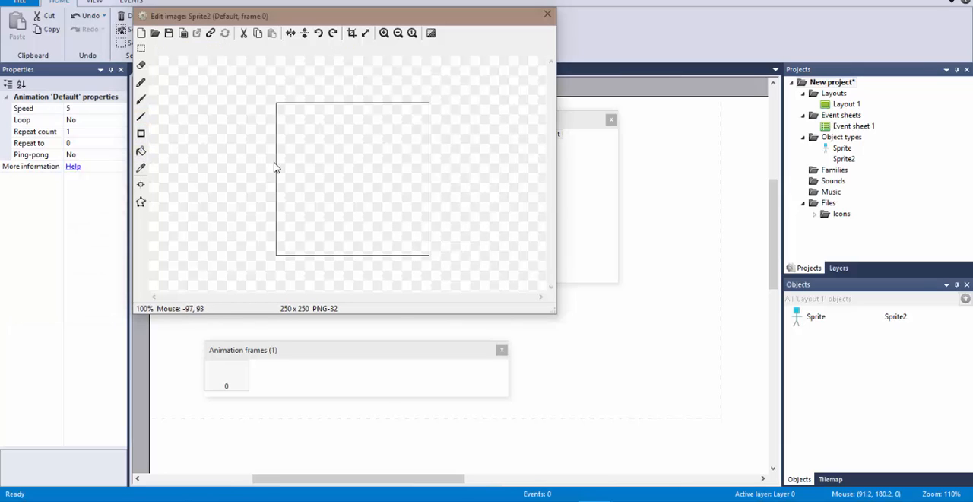
left_click(141, 152)
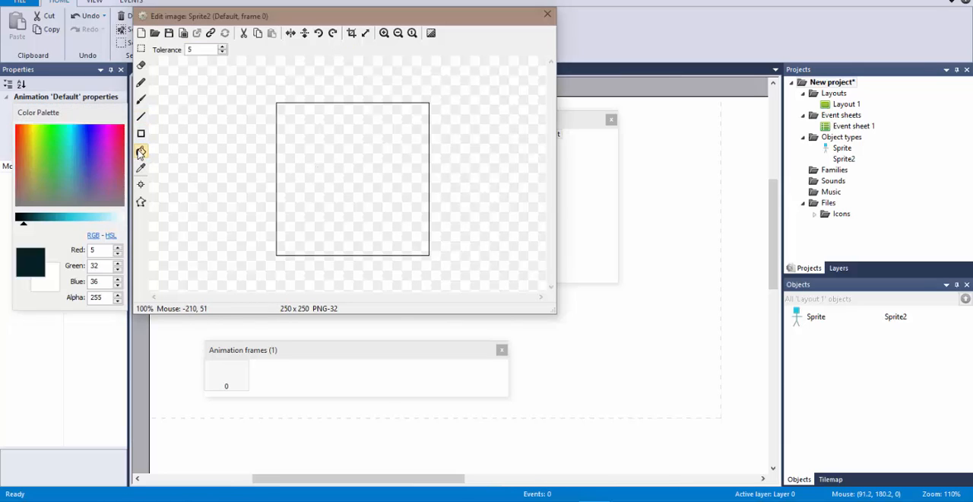
left_click(338, 146)
left_click(547, 13)
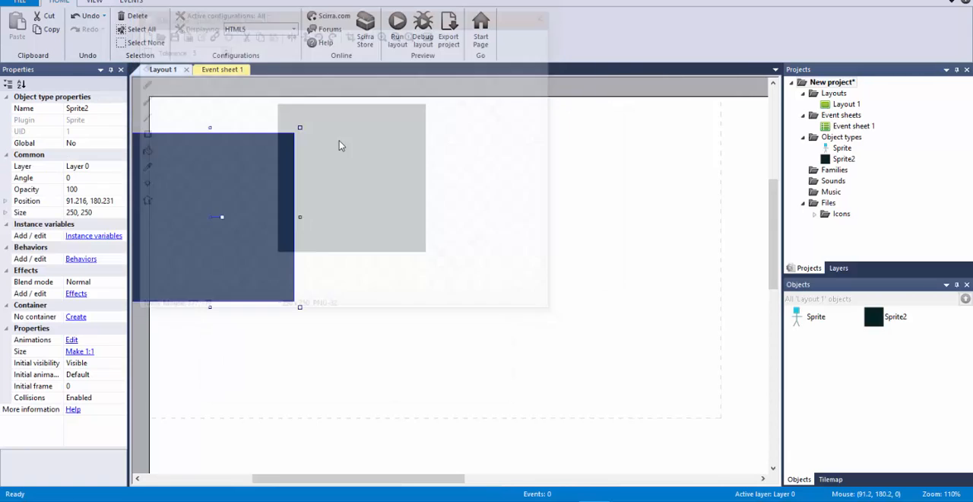
Step: Shrink the dark sprite to a platform about 141 × 19 under the figure's feet, at about 143, 177, and preview the layout
left_click_drag(210, 127, 283, 217)
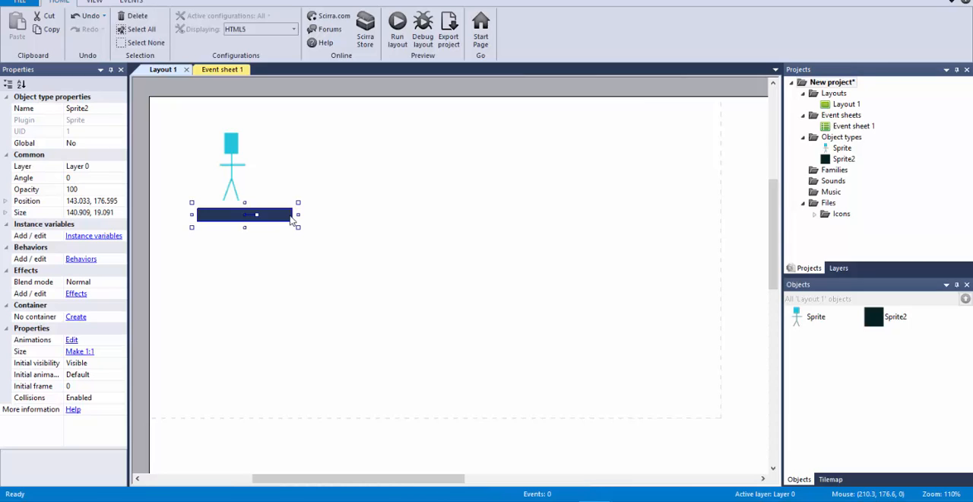
left_click(397, 23)
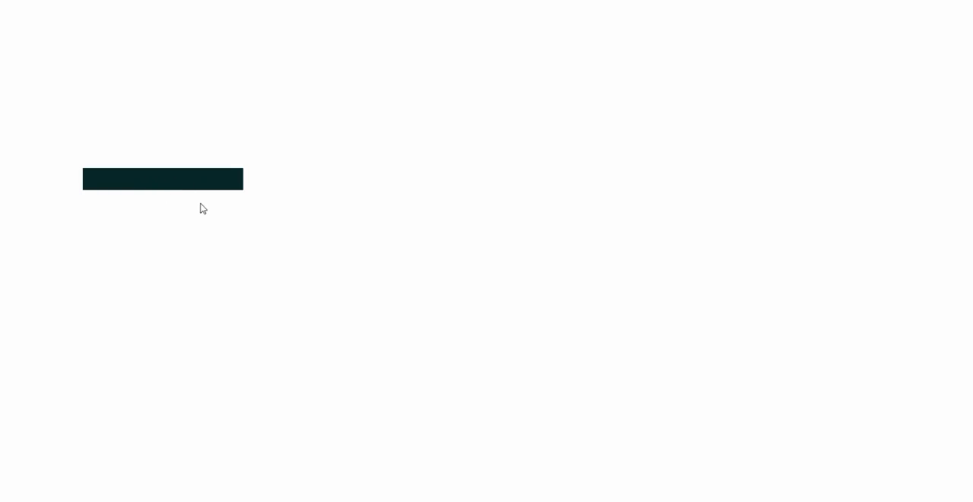
key("alt+F4")
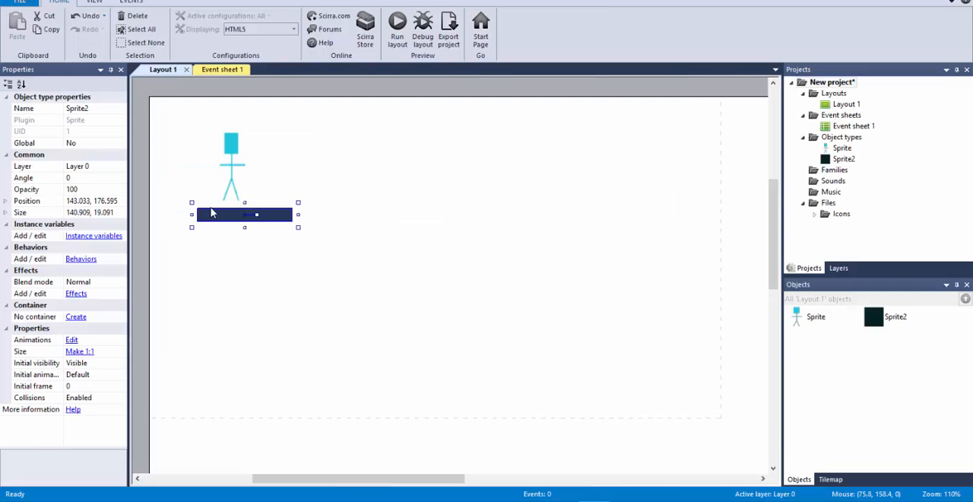
Step: Add the Solid behavior to the dark platform sprite and close its behaviors list
left_click(74, 259)
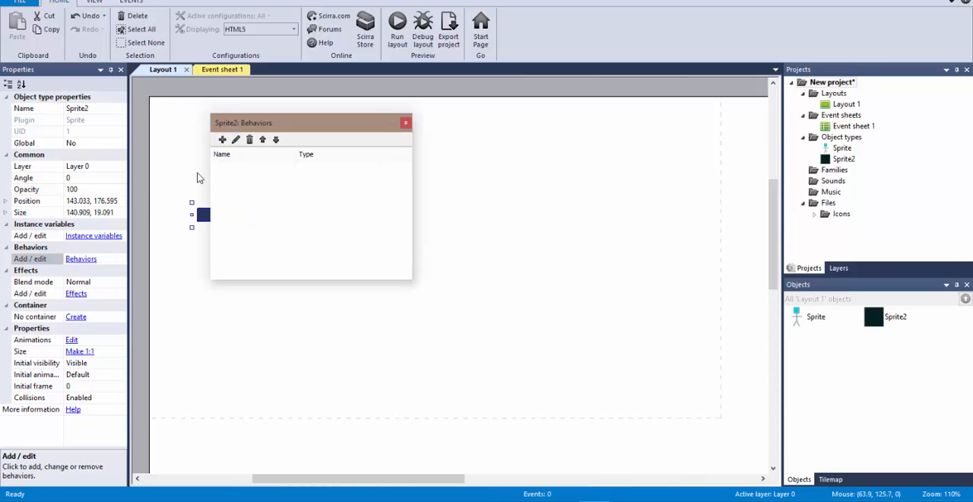
left_click(222, 140)
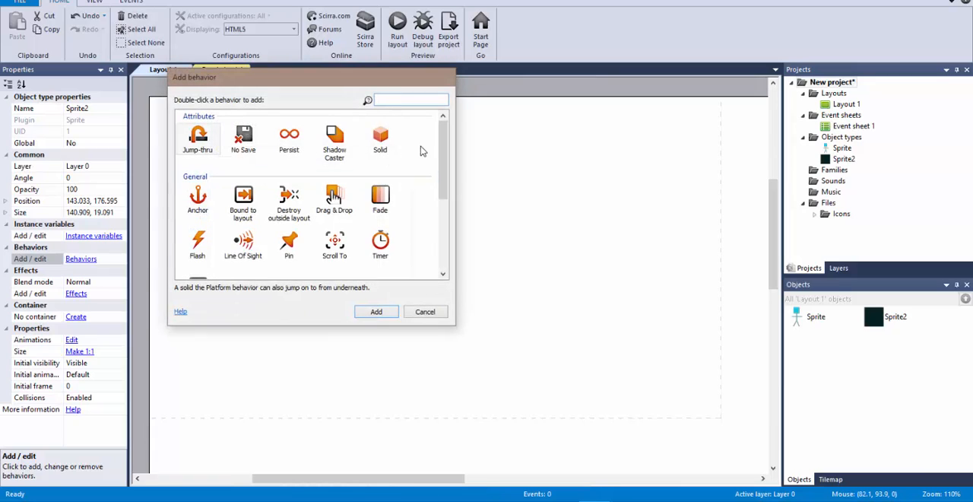
double_click(384, 135)
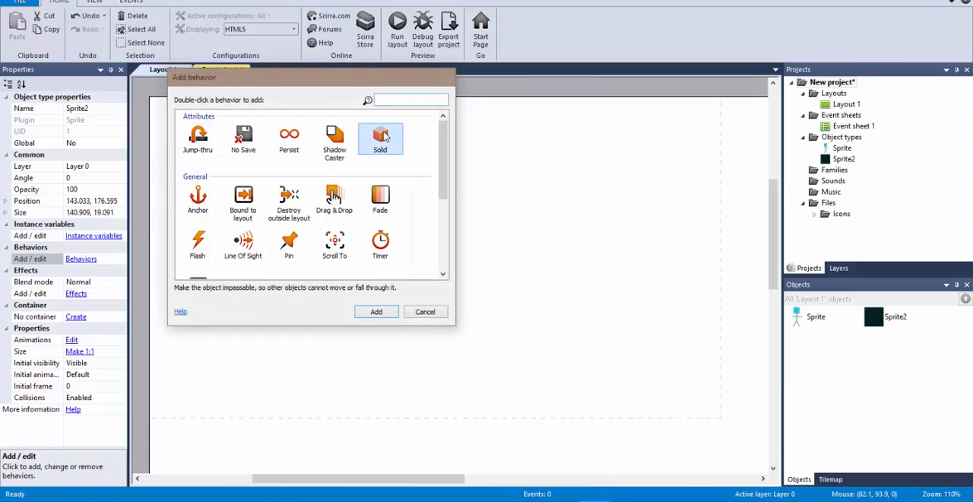
left_click(405, 122)
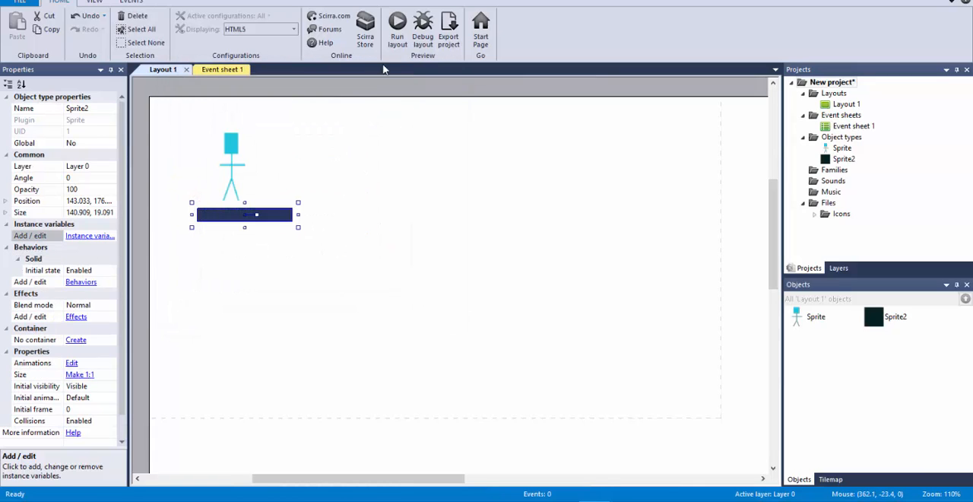
Step: Run the layout, test walking both ways and jumping with the stick figure on the platform, and close the preview
left_click(397, 26)
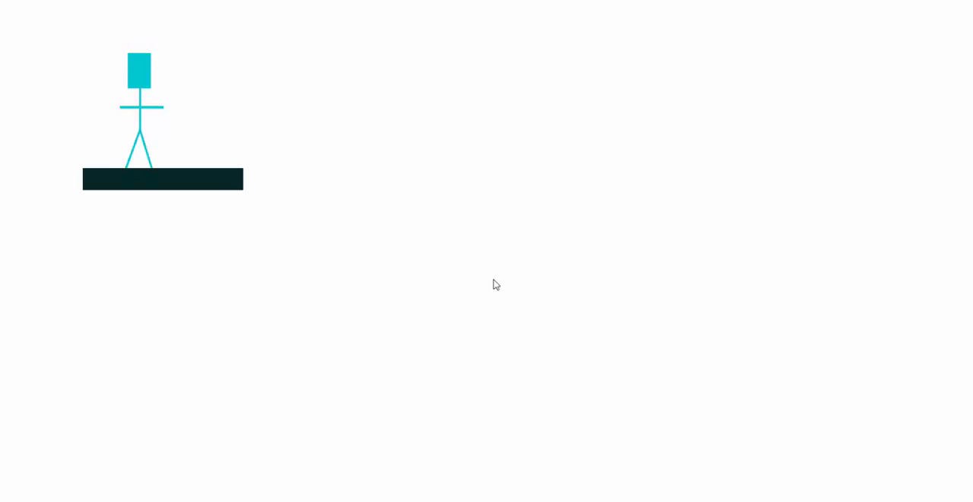
key("Up")
key("Right")
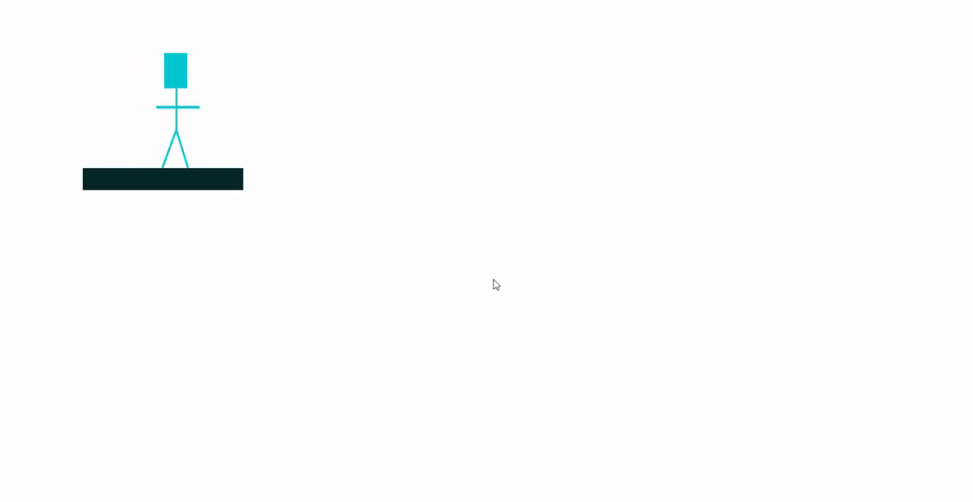
key("Left")
key("Right")
key("Up")
key("Left")
key("Right")
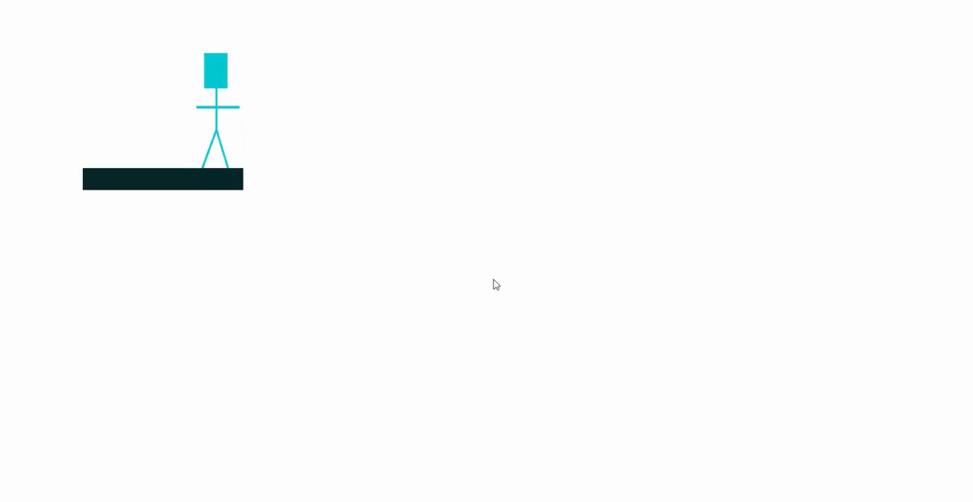
key("alt+F4")
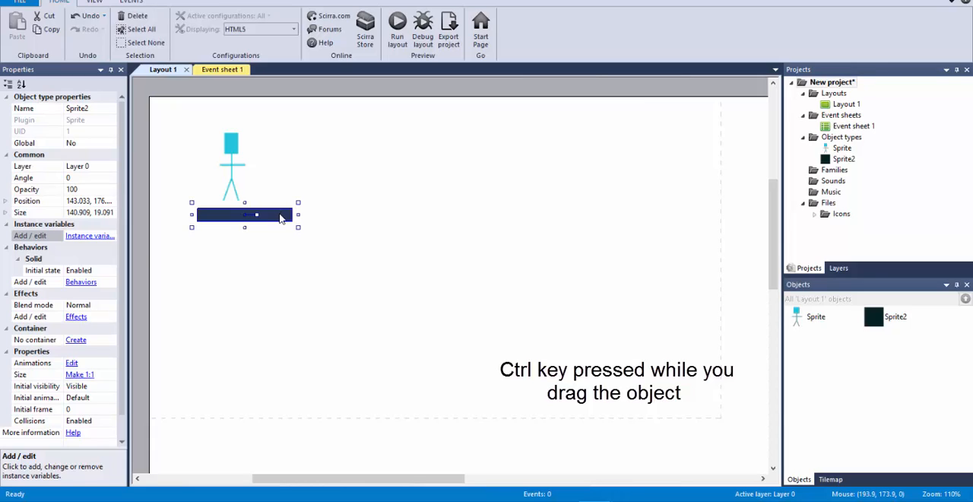
Step: Make three copies of the platform, at about 338, 220, at about 741, 169, and one lower down between them
left_click_drag(279, 218, 684, 213, "ctrl")
left_click_drag(397, 214, 376, 245)
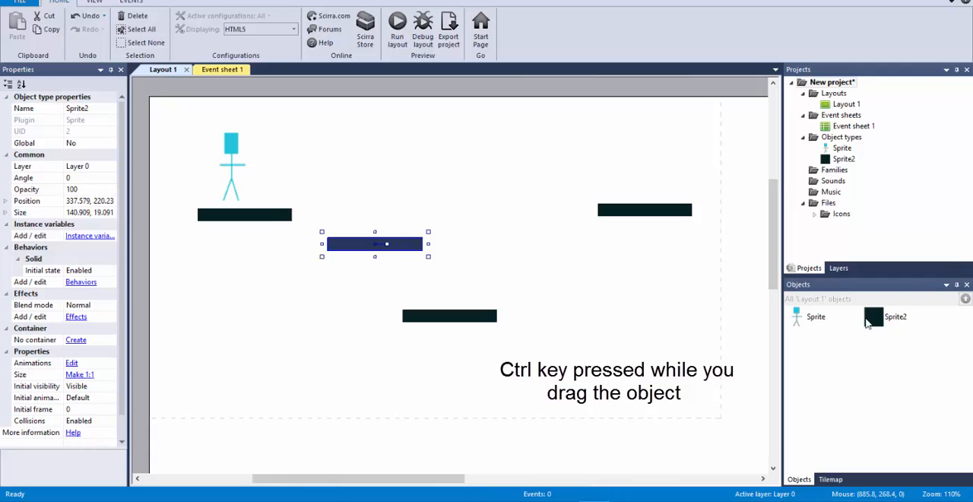
left_click(672, 214)
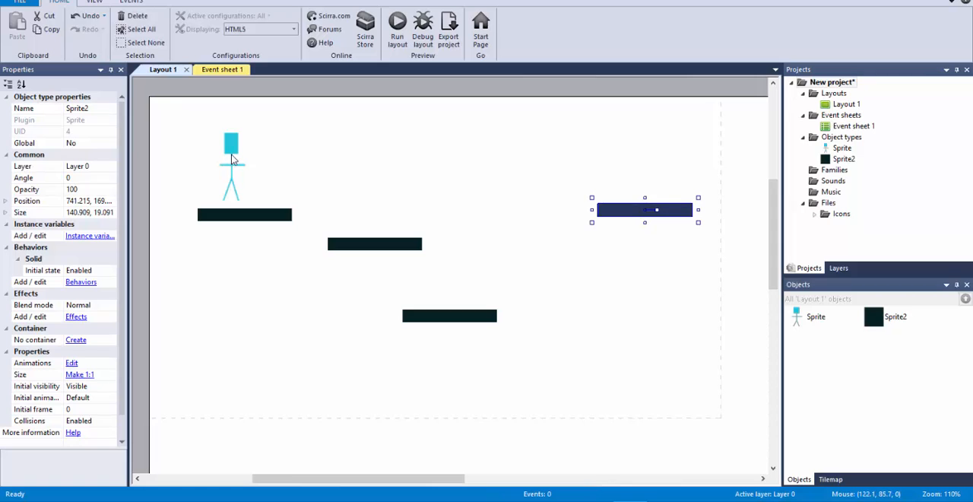
Step: Reposition the stick figure slightly higher above the first platform, at about 121, 95
mouse_move(232, 159)
left_mouse_down()
mouse_move(186, 160)
mouse_move(245, 165)
mouse_move(175, 163)
mouse_move(182, 329)
mouse_move(178, 189)
mouse_move(230, 152)
mouse_move(224, 158)
left_mouse_up()
scroll(224, 278, "down", 4)
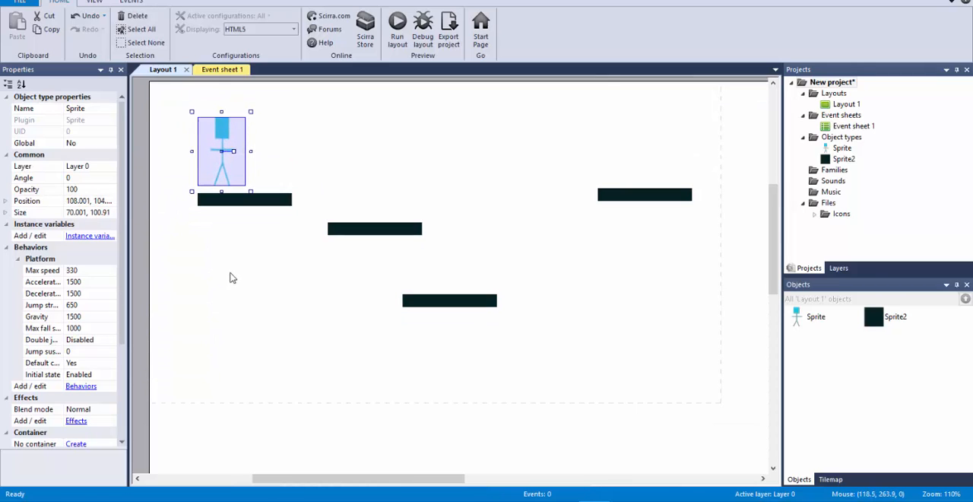
scroll(234, 272, "up", 5)
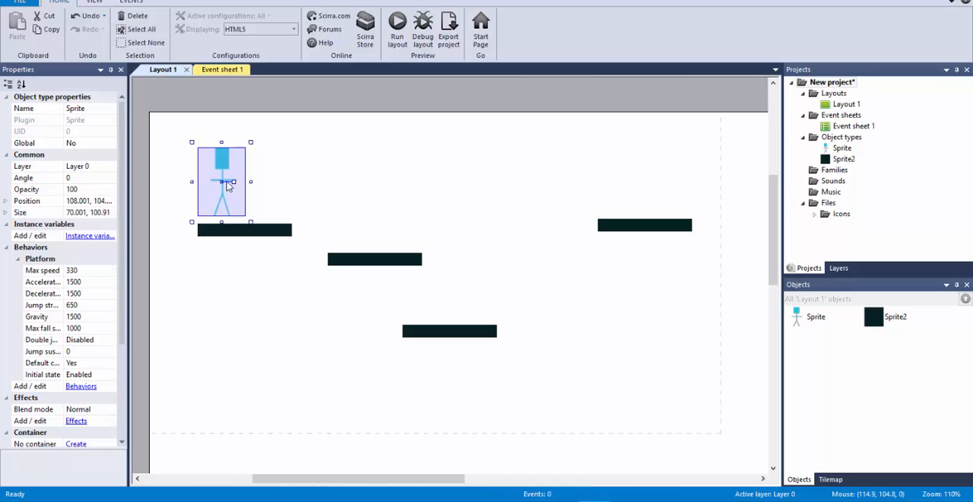
mouse_move(228, 180)
left_mouse_down()
mouse_move(263, 169)
mouse_move(237, 173)
left_mouse_up()
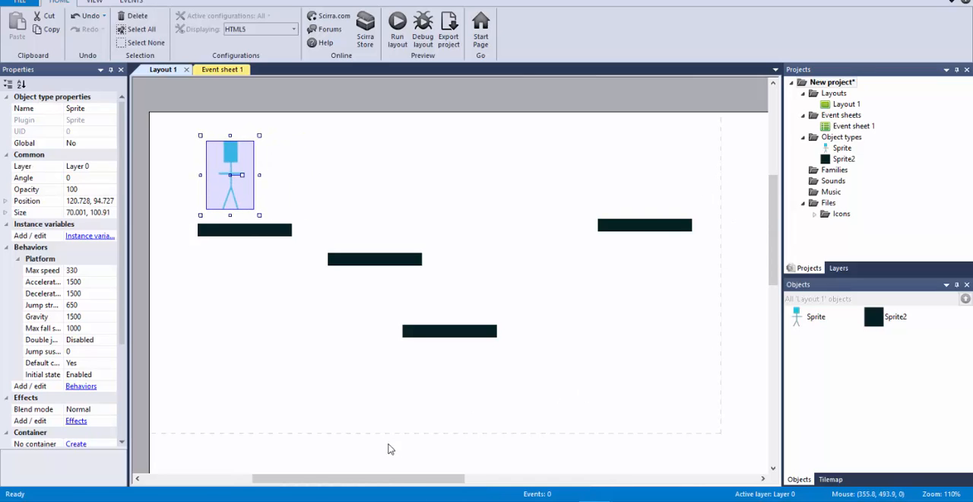
Step: Copy the rightmost platform beyond the dashed window boundary, and move the original down to about 685, 247
left_click_drag(394, 481, 488, 481)
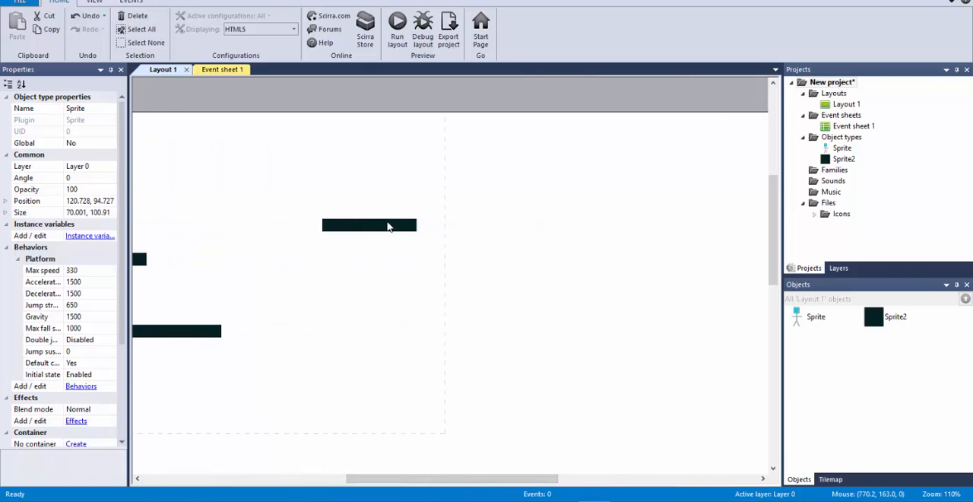
left_click_drag(403, 225, 532, 308, "ctrl")
left_click_drag(364, 223, 326, 283)
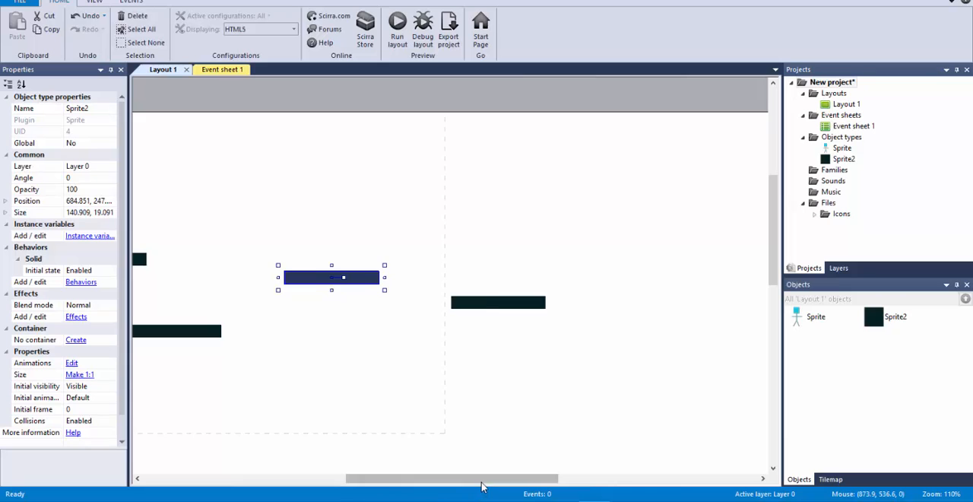
Step: Run the layout, test jumping the stick figure across the platforms and past the window's right edge, and close the preview
left_click_drag(482, 479, 380, 462)
left_click(397, 30)
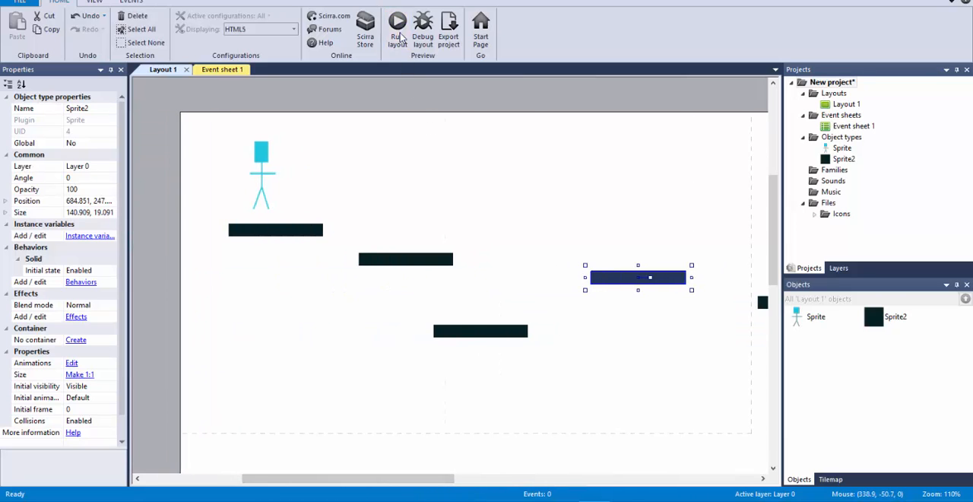
key("Up")
key("Right")
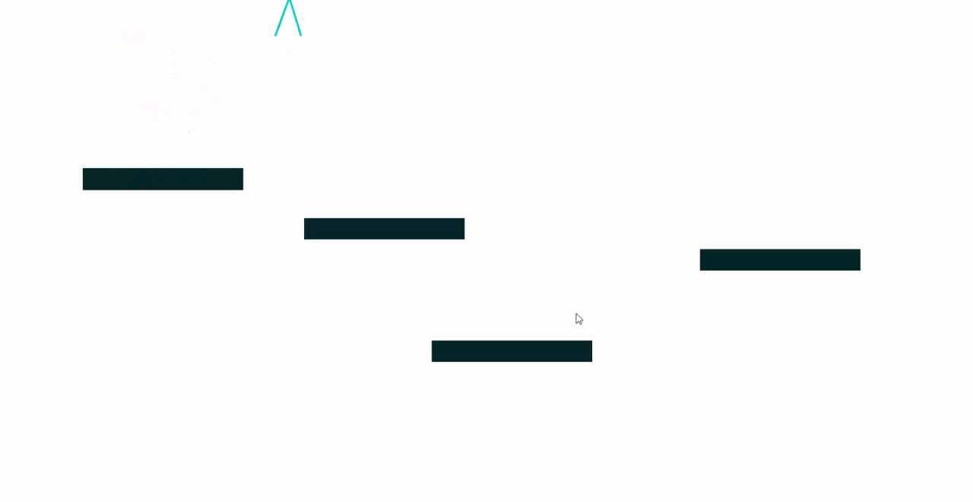
key("Up")
key("Right")
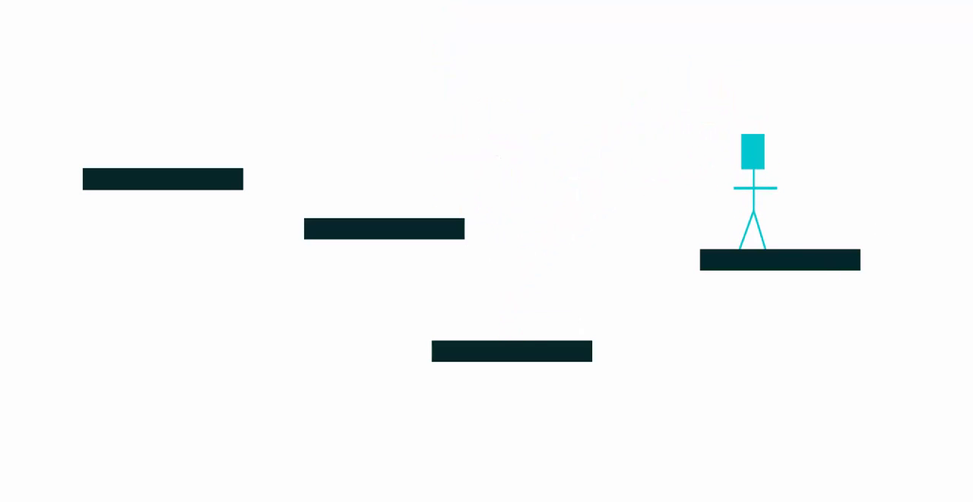
key("Right")
key("Up")
key("Right")
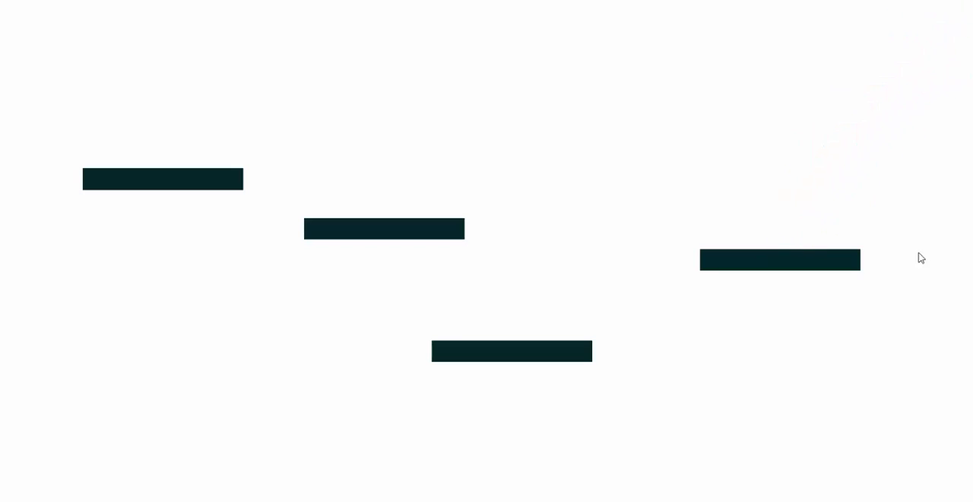
key("alt+F4")
Step: Add the Scroll To behavior to the stick figure sprite
mouse_move(422, 477)
left_mouse_down()
mouse_move(497, 481)
mouse_move(407, 480)
left_mouse_up()
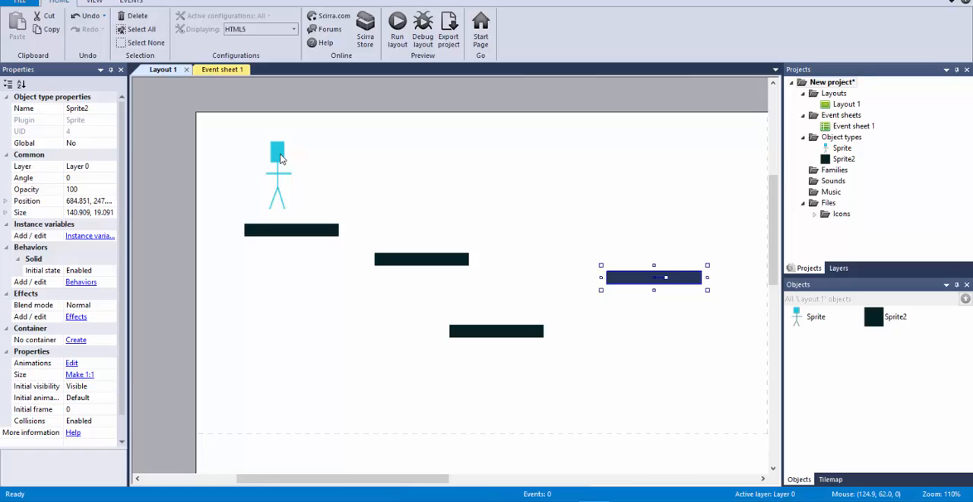
left_click(276, 155)
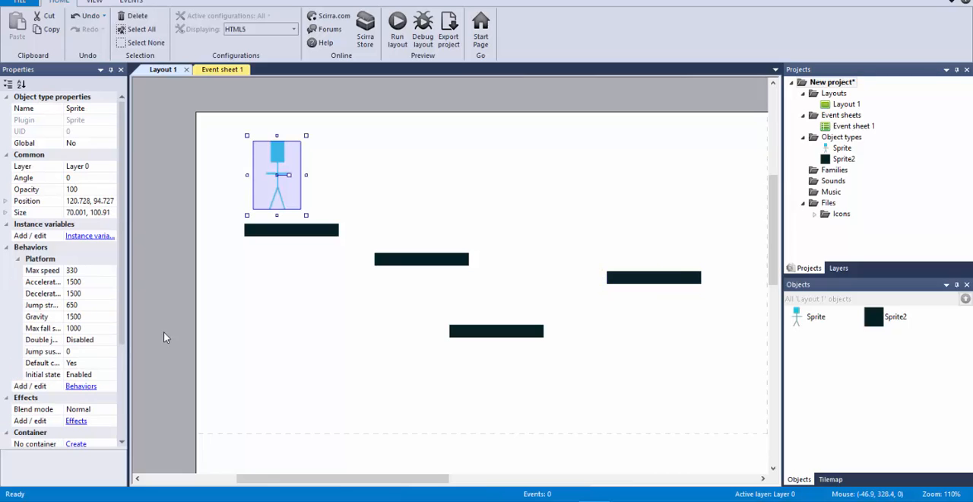
left_click(80, 386)
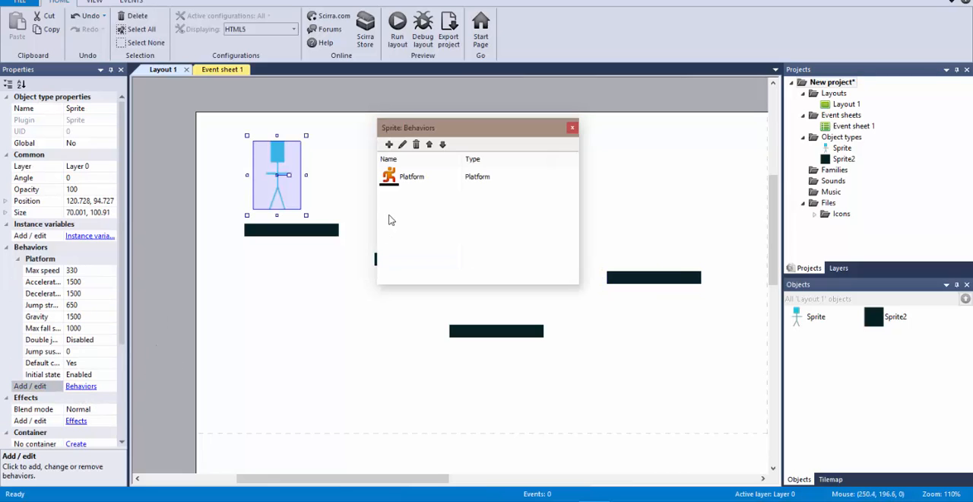
left_click(388, 144)
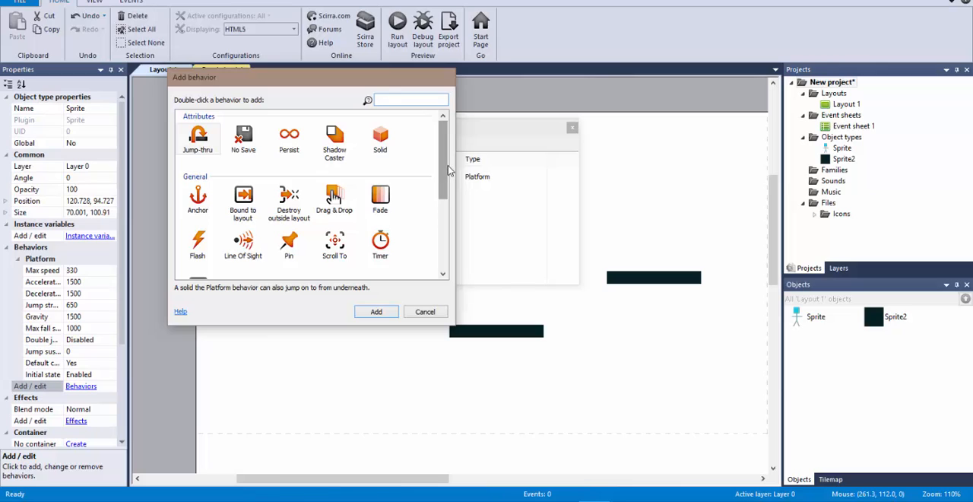
left_click(335, 245)
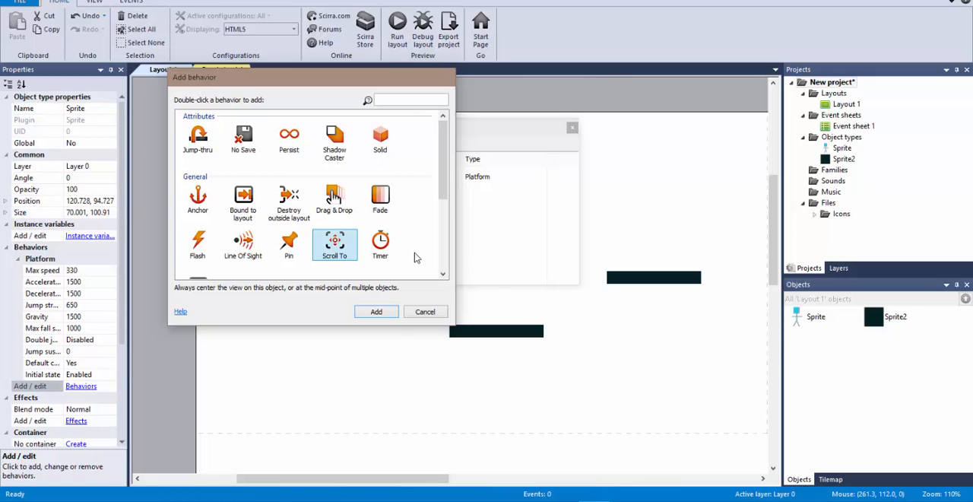
left_click(391, 311)
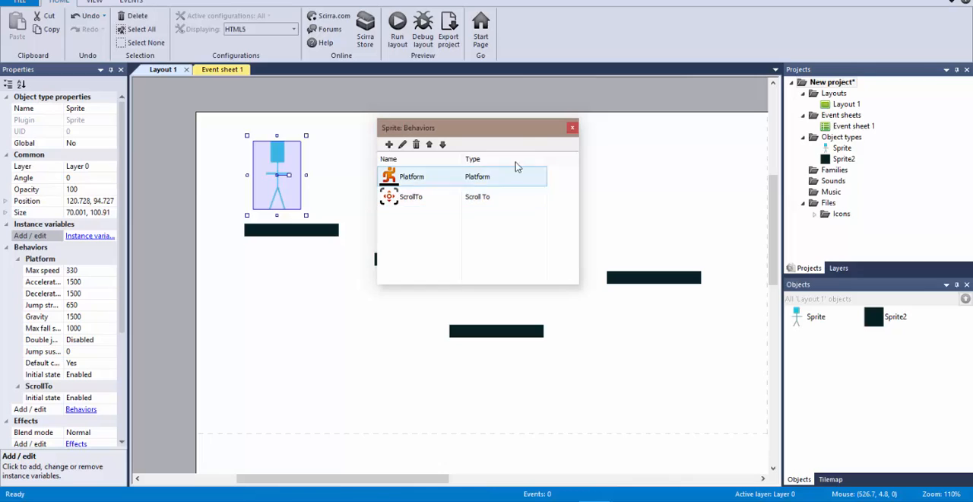
left_click(573, 128)
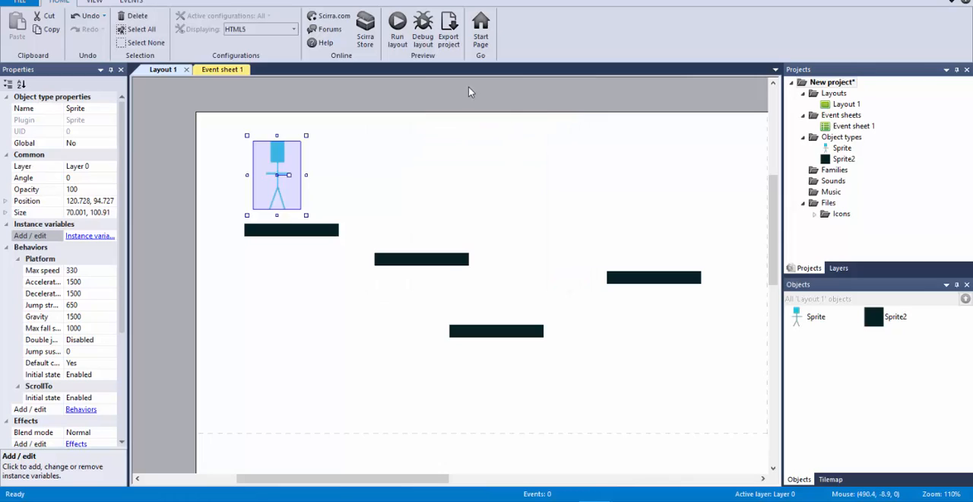
Step: Run the layout, test that the view follows the stick figure while it jumps rightward across the platforms, and close the preview
left_click(397, 22)
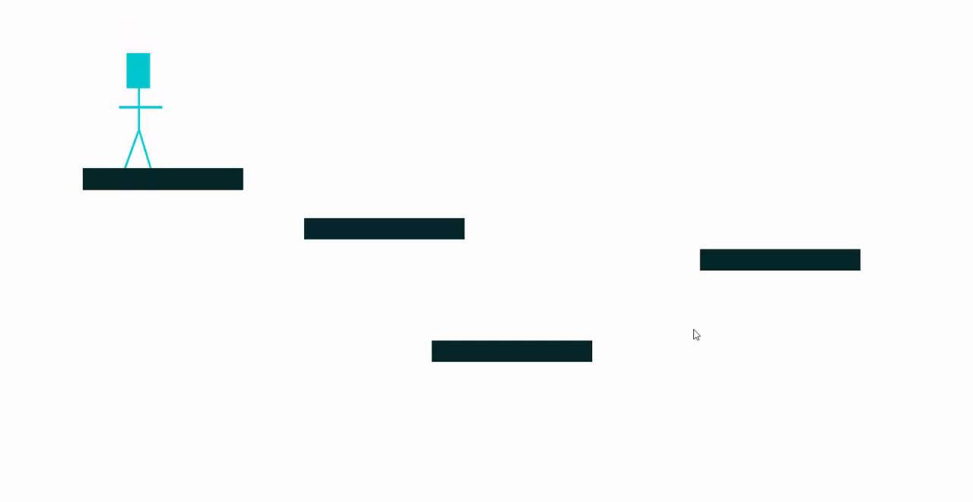
key("Right")
key("Up")
key("Right")
key("Right")
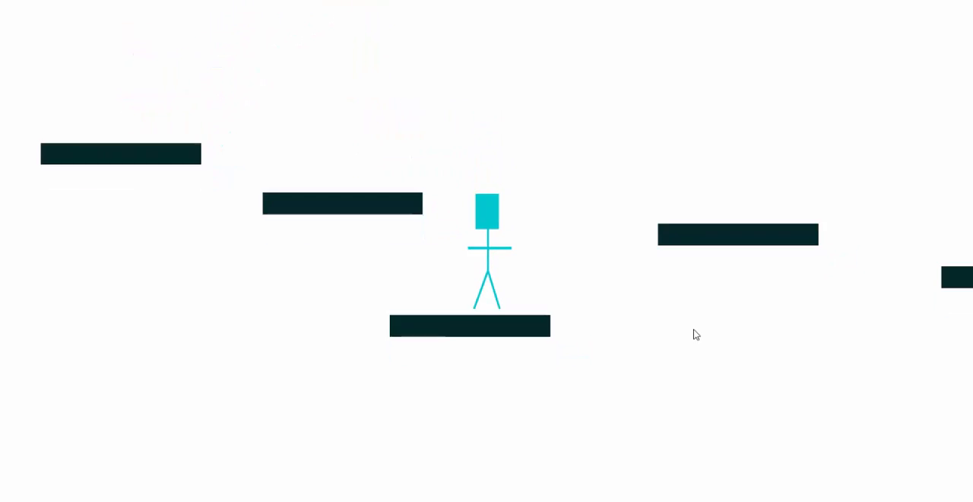
key("Up")
key("Up")
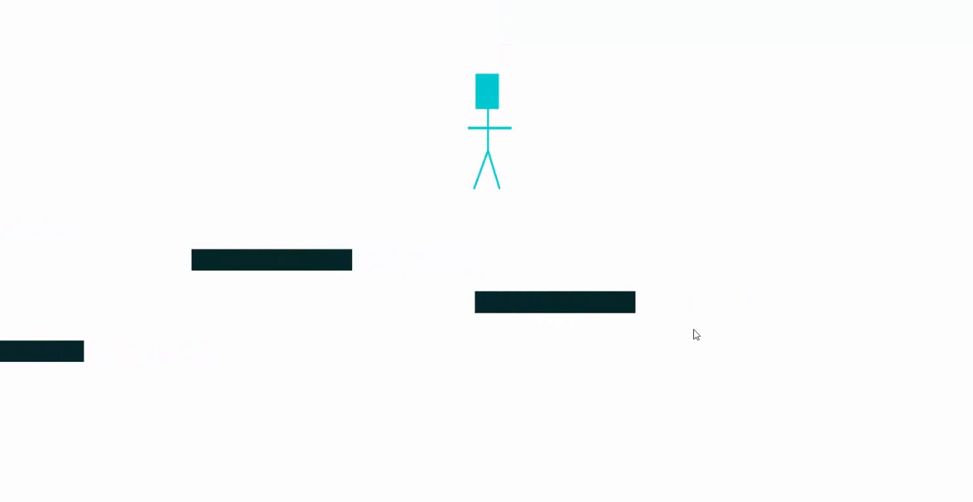
key("Up")
key("Right")
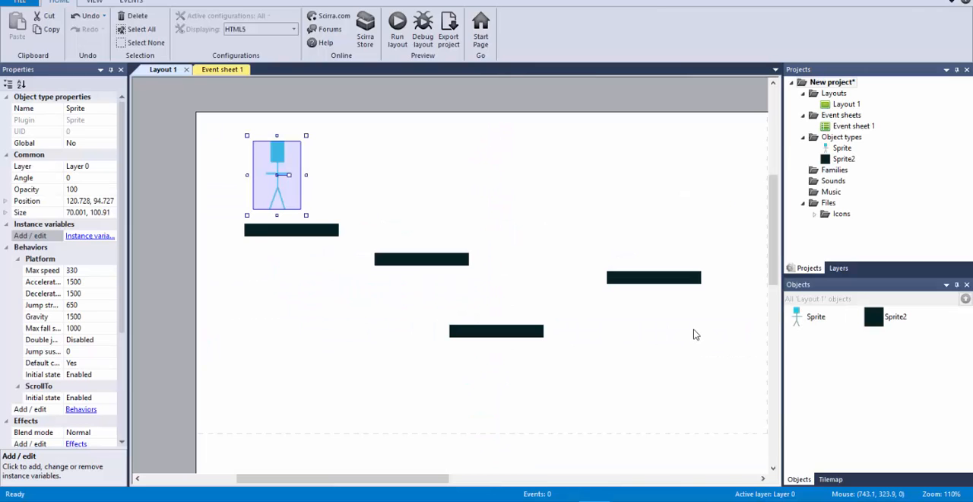
Step: Move the stick figure slightly, to 130, 97 above the first platform
scroll(660, 263, "down", 2, "ctrl")
scroll(657, 266, "down", 3, "ctrl")
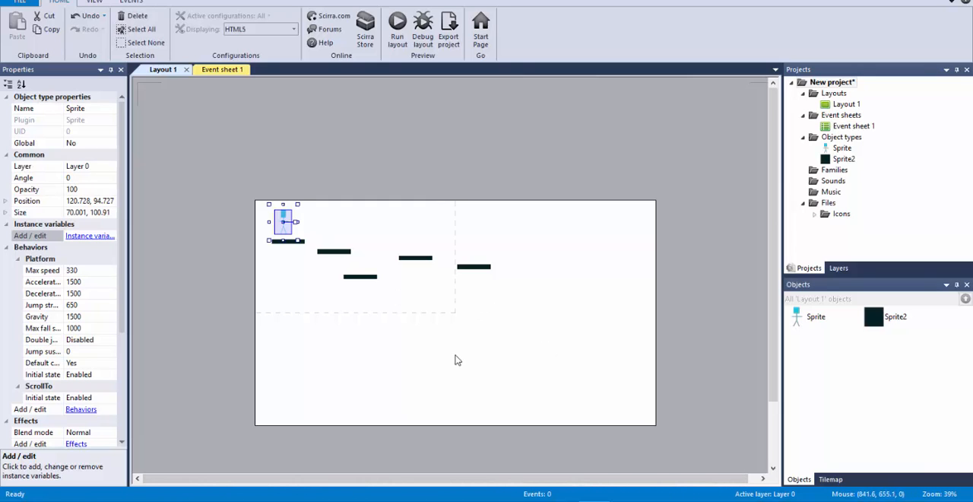
scroll(398, 296, "up", 5, "ctrl")
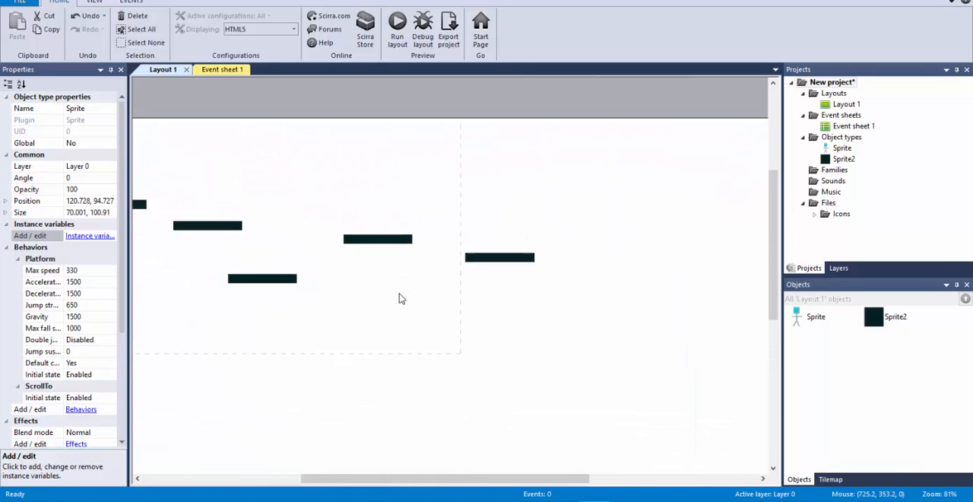
scroll(400, 298, "down", 5, "ctrl")
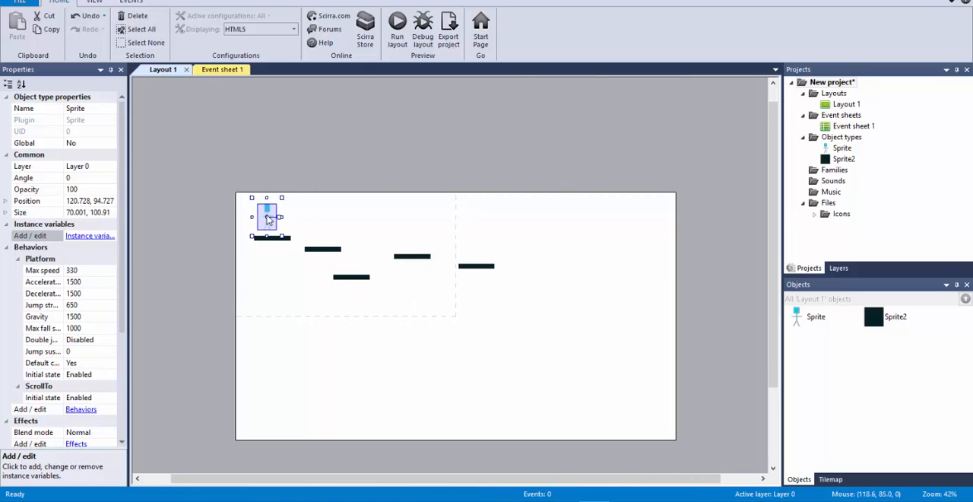
mouse_move(268, 219)
left_mouse_down()
mouse_move(279, 450)
mouse_move(281, 234)
mouse_move(269, 216)
left_mouse_up()
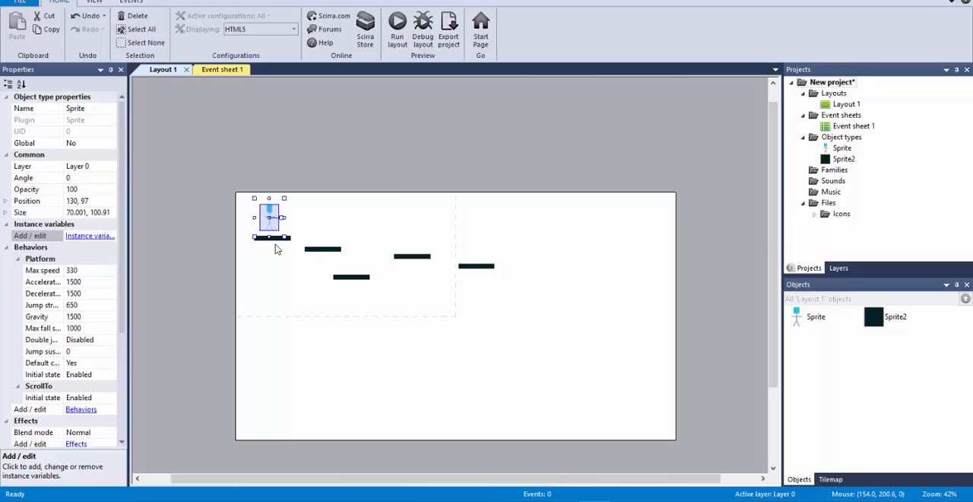
Step: Add a copy of the first platform, sized 1748 by 19, along the layout's bottom edge, and duplicate that bar at 840, 0 and 885, 588
left_click(280, 238)
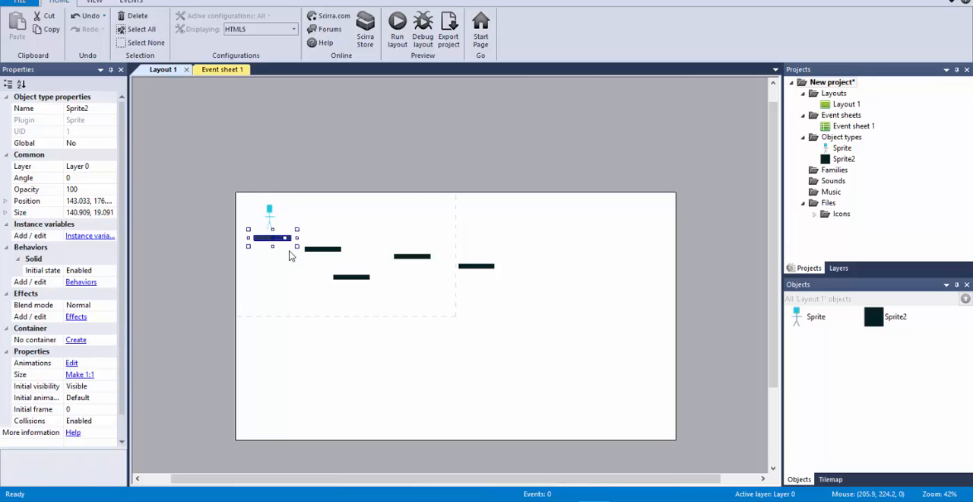
left_click_drag(263, 243, 689, 416, "ctrl")
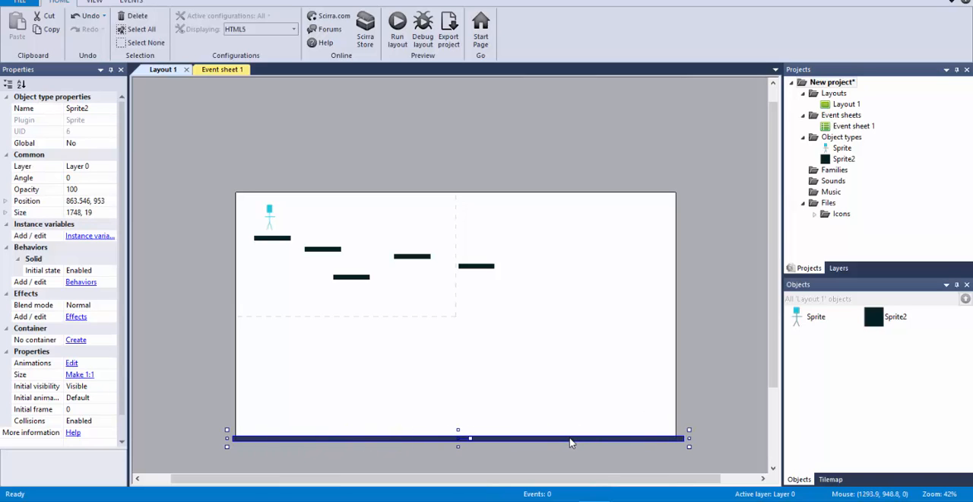
left_click_drag(571, 439, 564, 192, "ctrl")
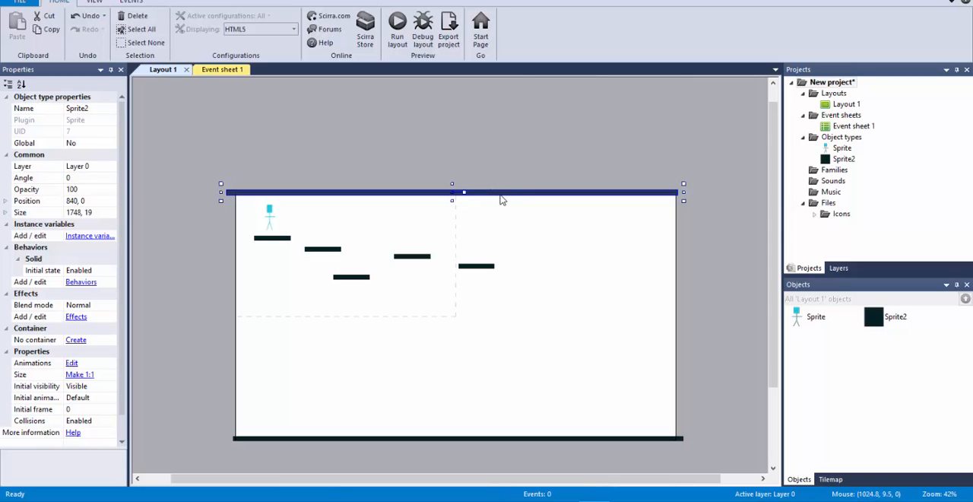
left_click_drag(505, 196, 523, 349, "ctrl")
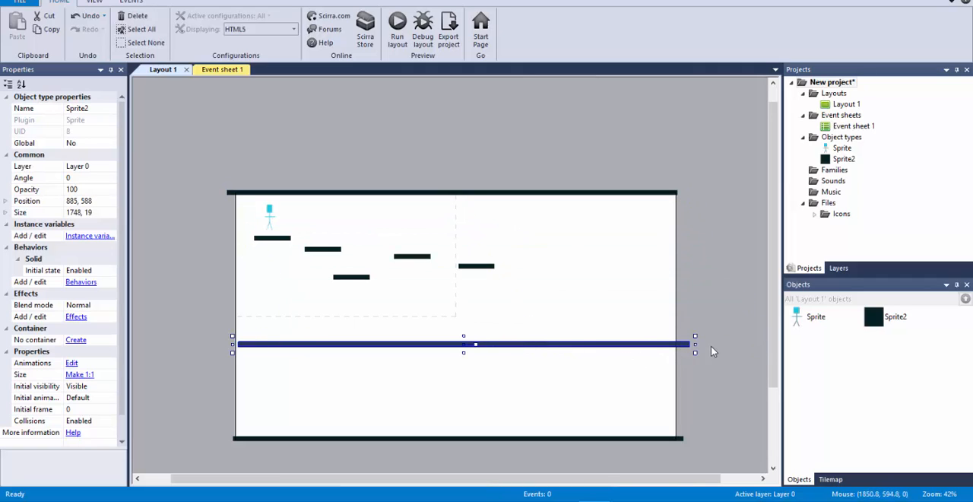
left_click_drag(696, 343, 244, 144)
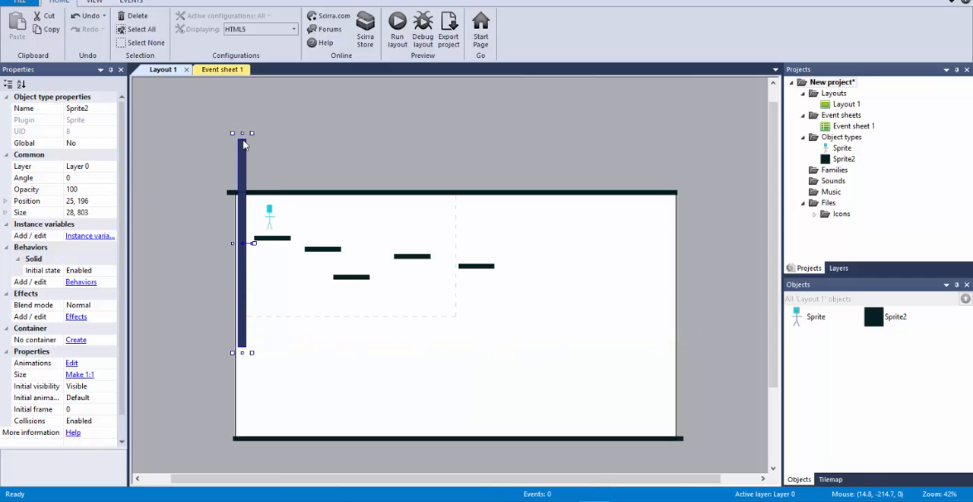
key("ctrl+z")
key("ctrl+z")
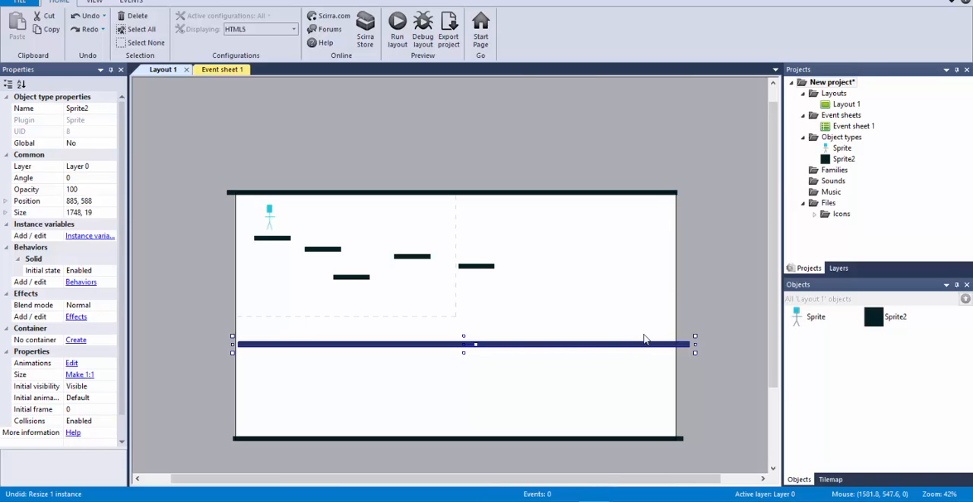
Step: Set the middle bar's angle to 90 and place it along the layout's right edge, with a copy at -9, 458 along the left edge
left_click(82, 178)
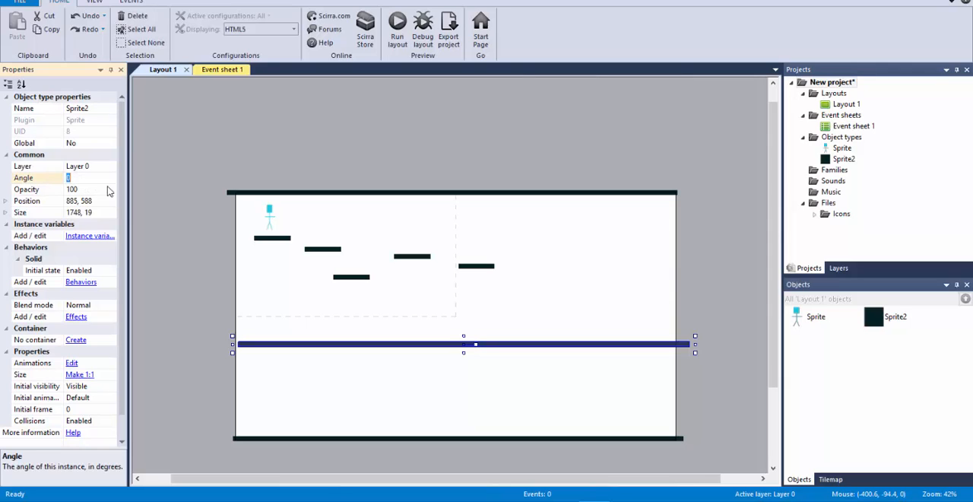
type("90")
key("Return")
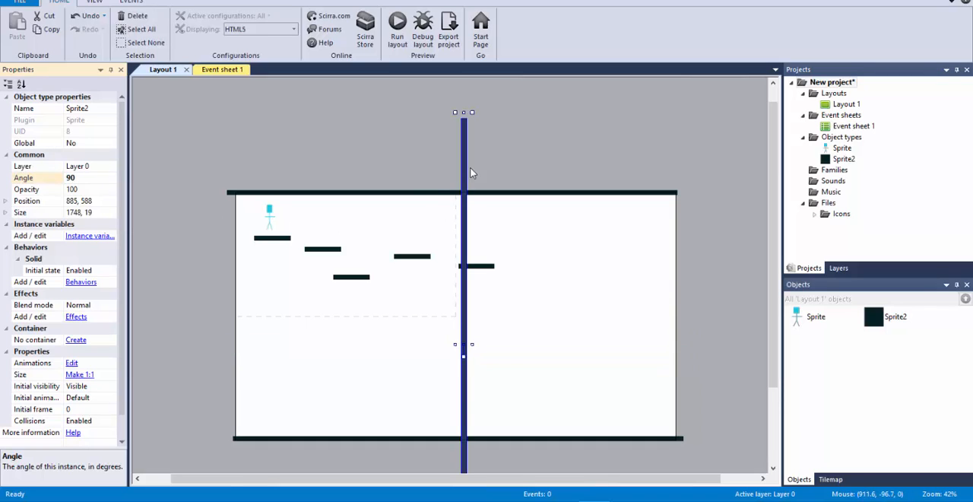
left_click_drag(462, 166, 235, 140)
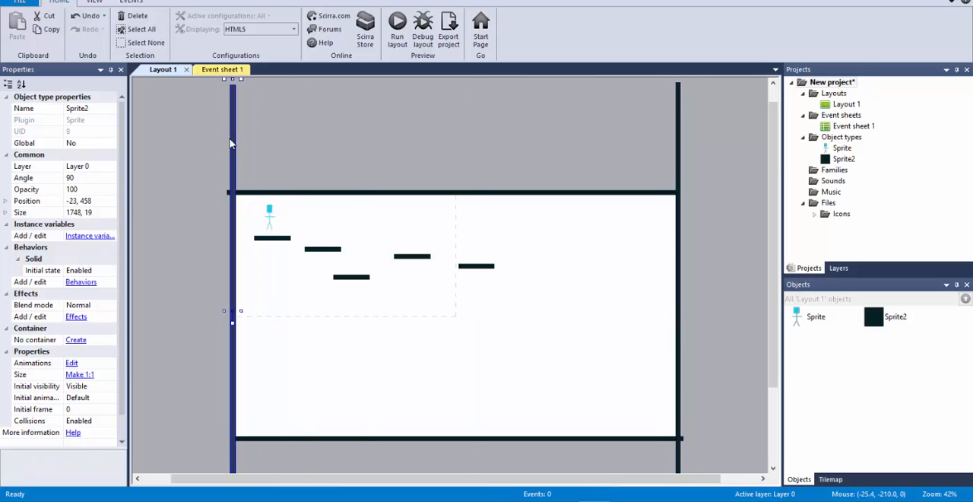
left_click(347, 140)
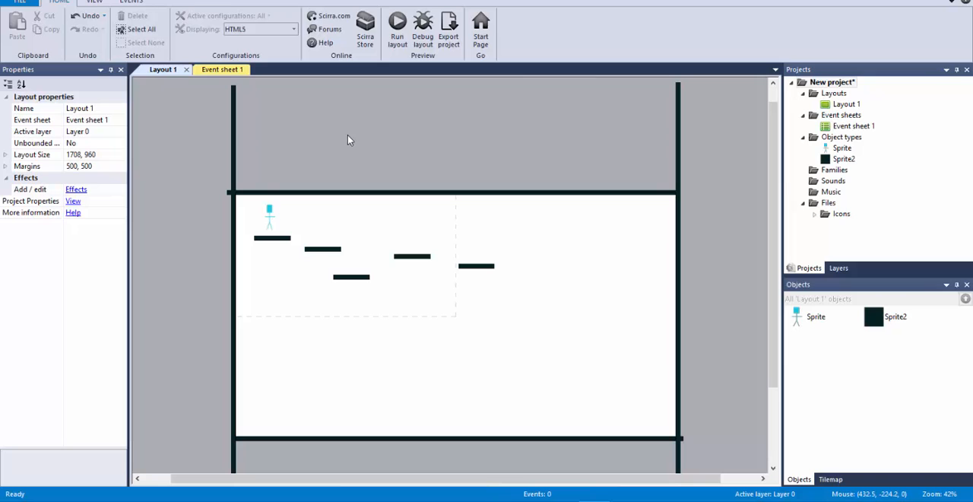
Step: Run the layout, test the stick figure's walking and jumping inside the floor and right wall, and return to the layout editor
key("F5")
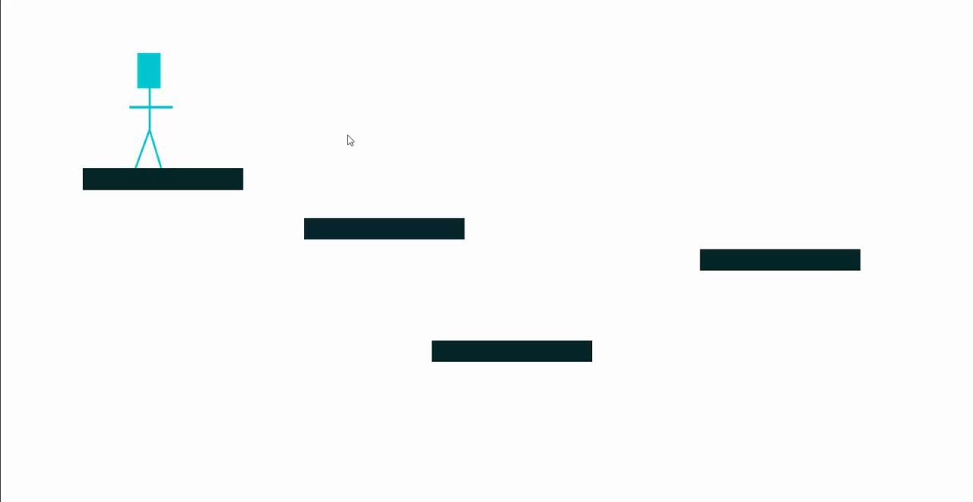
key("Right")
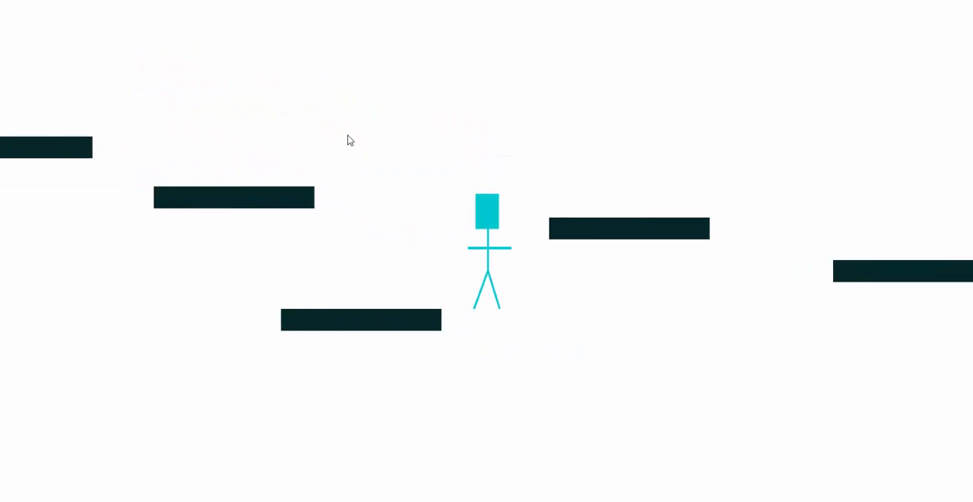
key("Up")
key("Up")
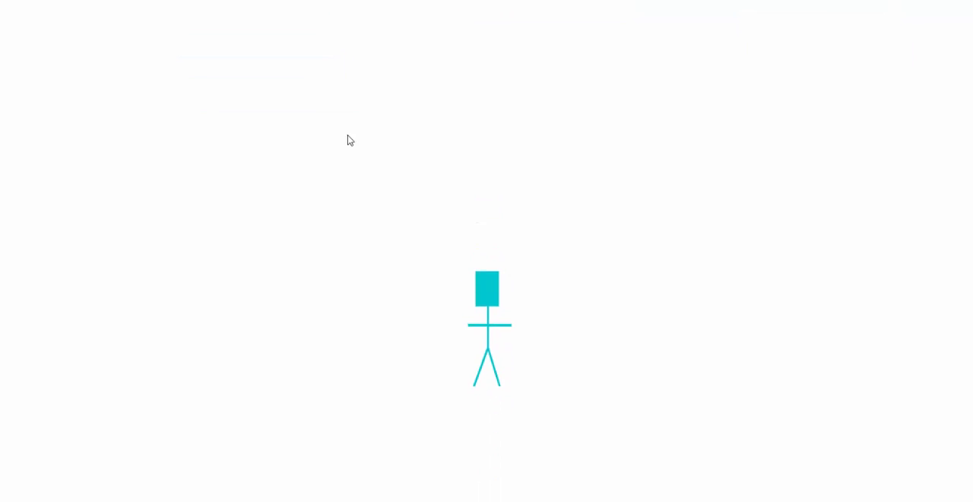
key("Right")
key("Up")
key("Up")
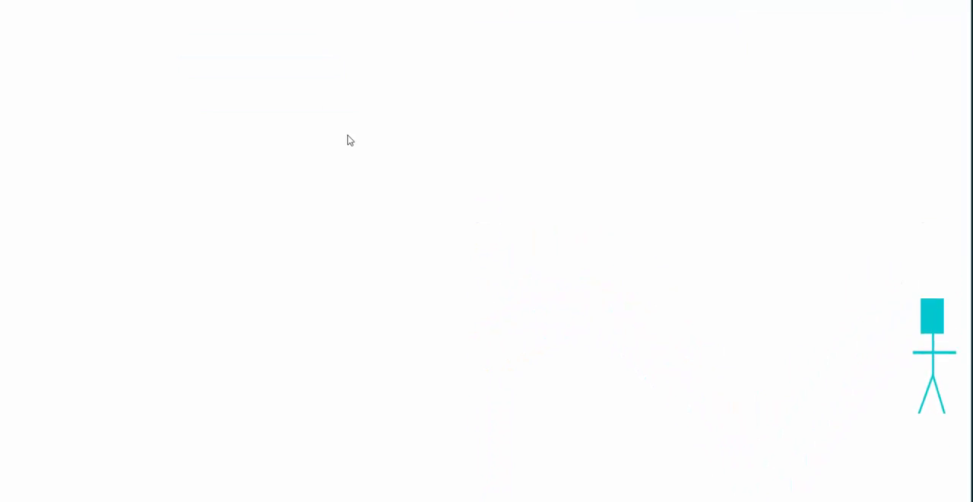
key("Left")
key("Up")
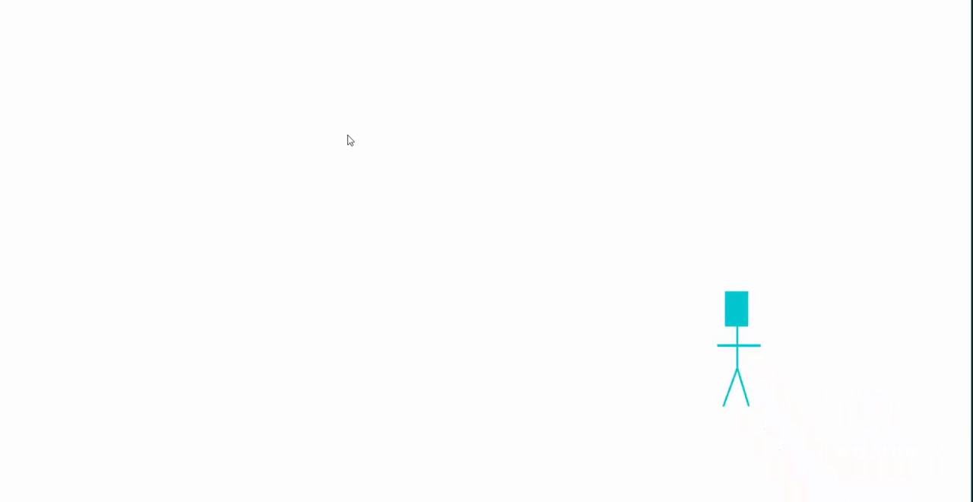
key("alt+Tab")
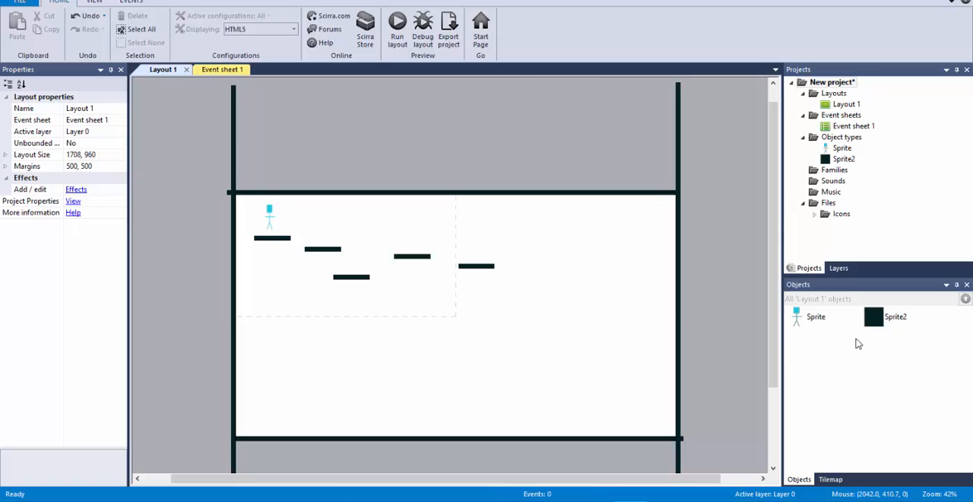
Step: Rename the stick-figure sprite as hero
left_click(812, 319)
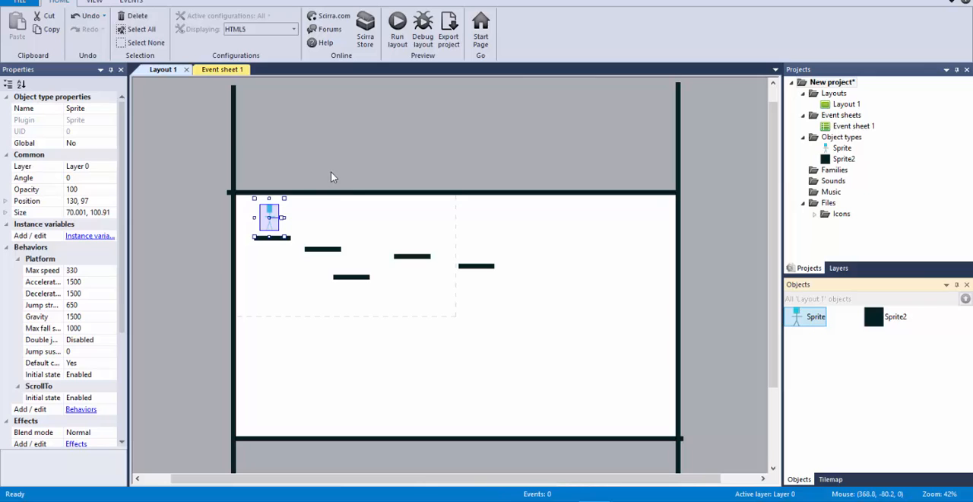
scroll(331, 166, "up", 7, "ctrl")
left_click_drag(435, 479, 357, 478)
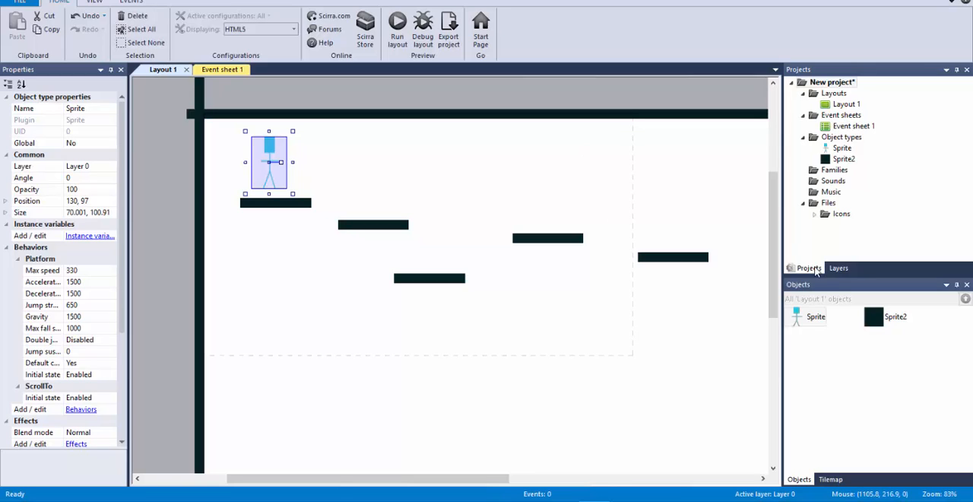
left_click(815, 318)
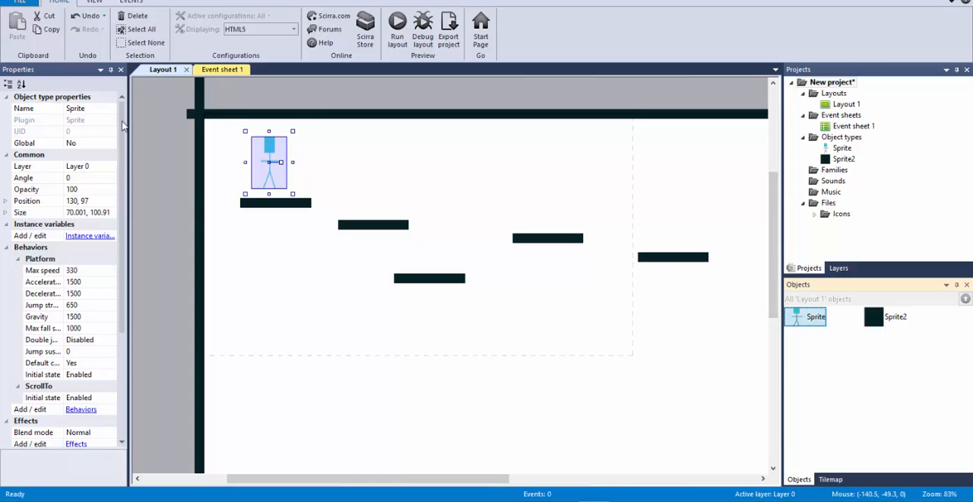
left_click(92, 111)
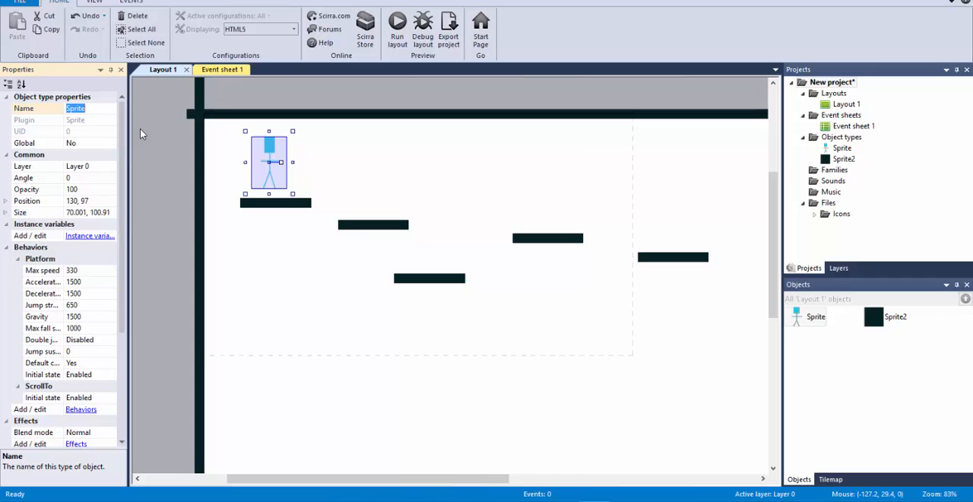
type("hero")
key("Return")
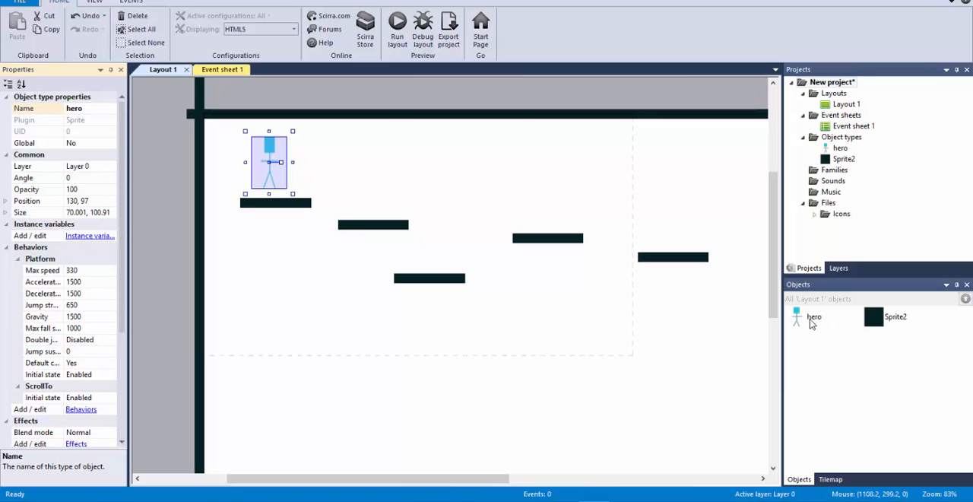
Step: Rename the sprite used for the platforms and walls as block
left_click(880, 323)
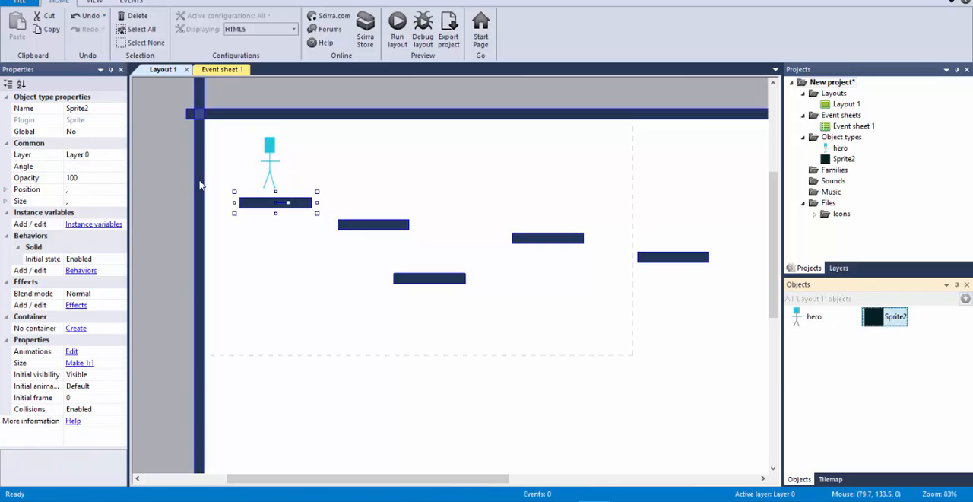
left_click(105, 110)
type("b")
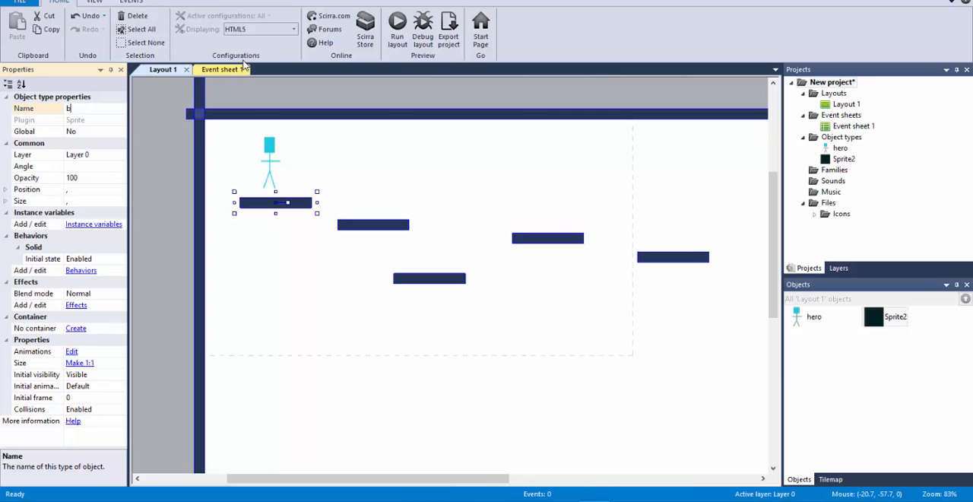
type("lock")
key("Return")
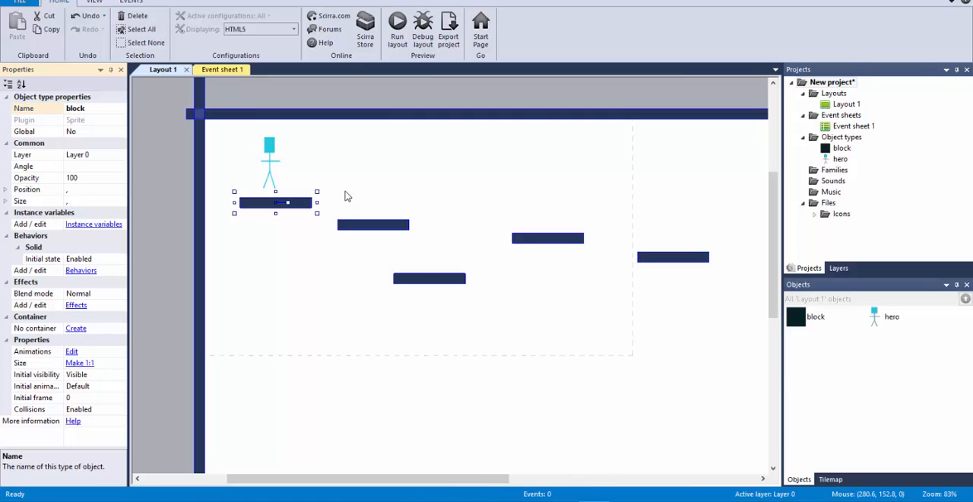
left_click(812, 316)
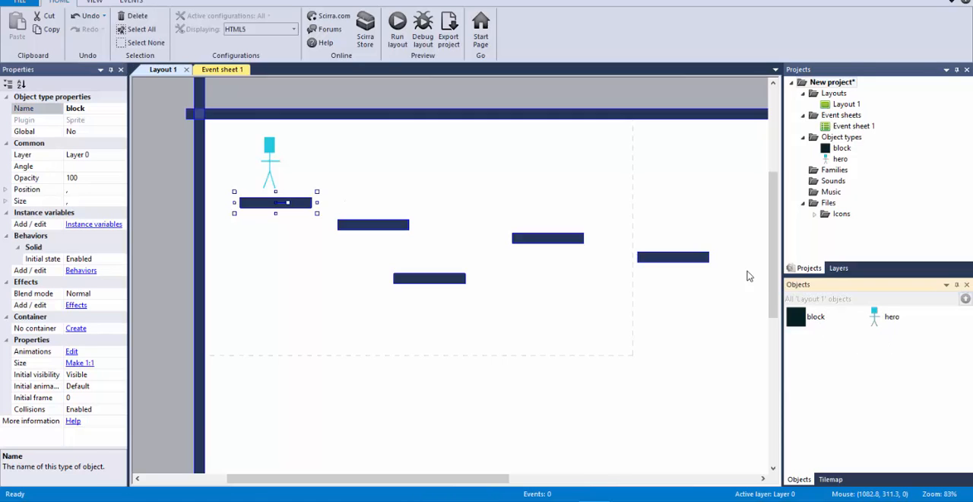
left_click(560, 172)
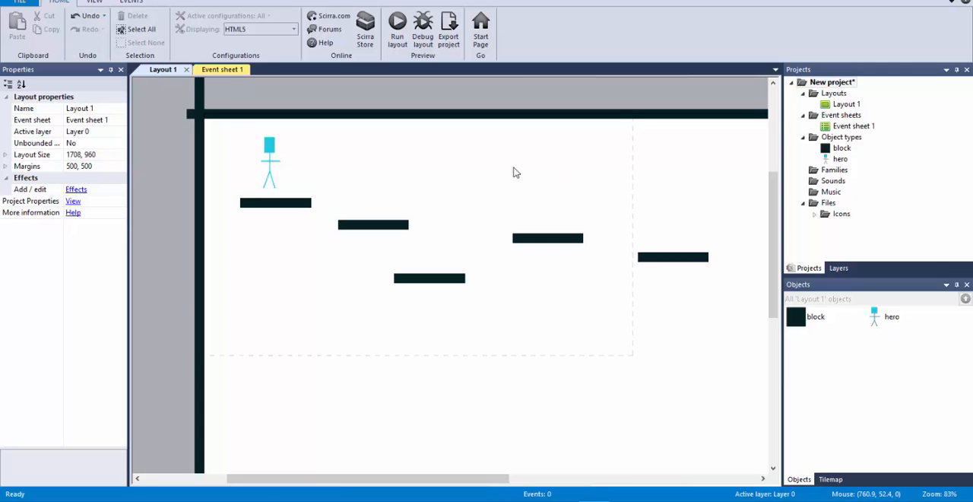
Step: Insert a new sprite at 495, 95 in the layout and fill its image with red (244, 10, 65)
double_click(479, 174)
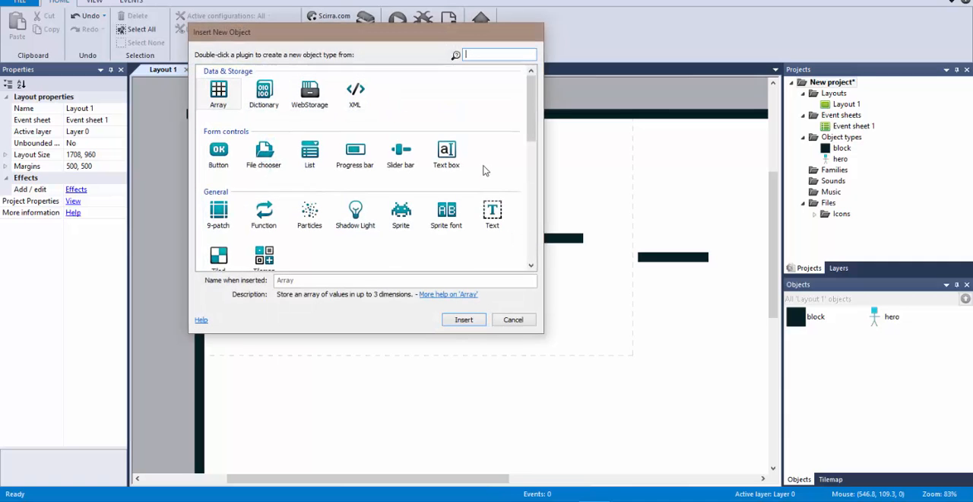
double_click(402, 212)
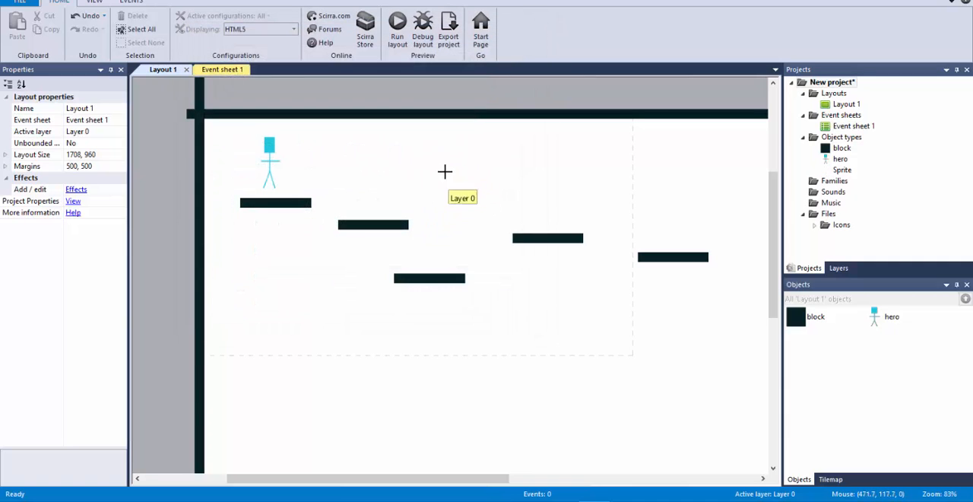
left_click(447, 167)
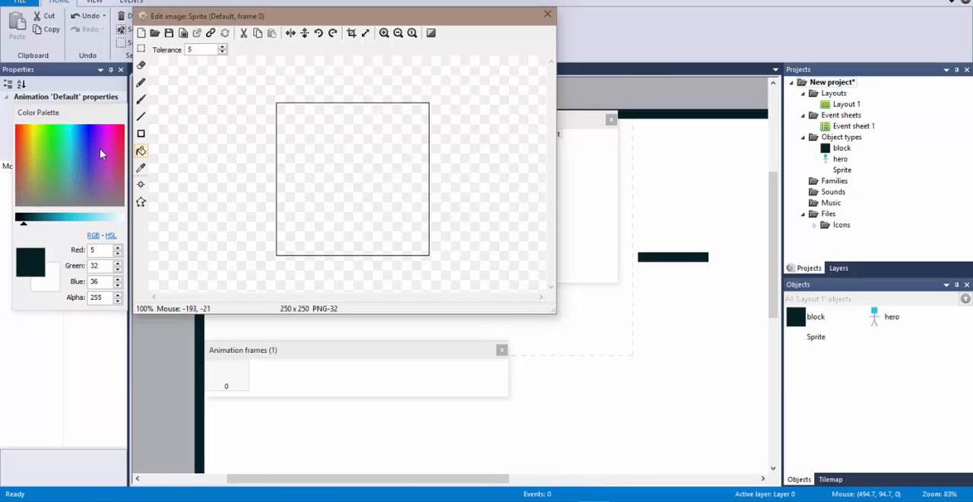
left_click(123, 135)
left_click(327, 168)
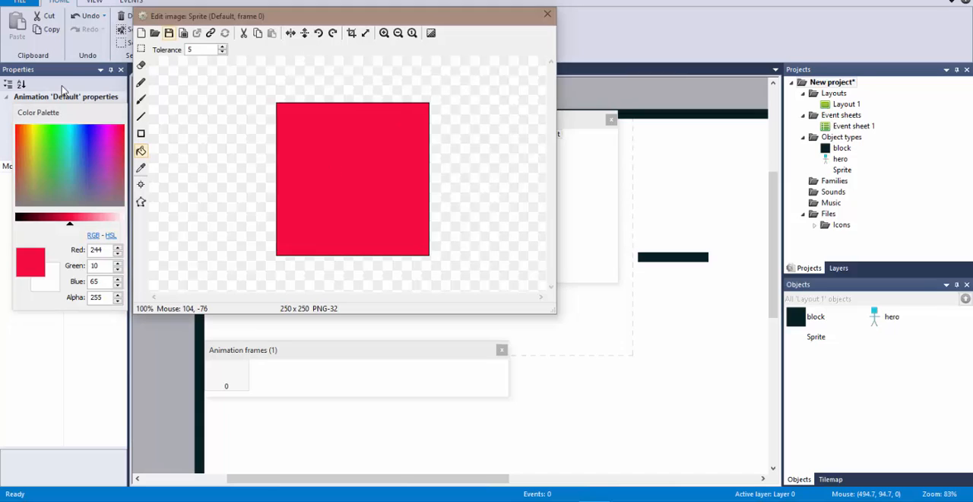
Step: Paint an angry face with slanted eyebrows, eyes and a frown on the red square in black, using a size 14 brush
left_click(16, 218)
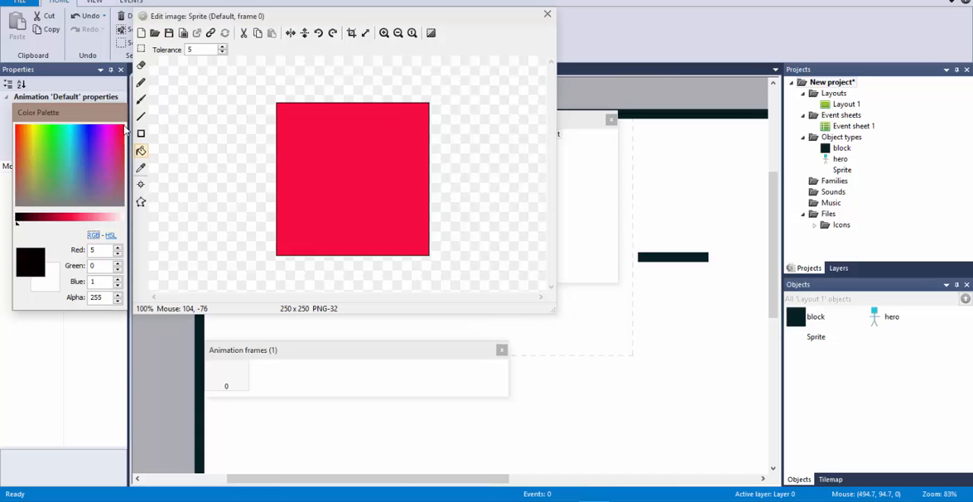
left_click(140, 99)
left_click_drag(302, 139, 344, 169)
left_click(407, 139)
mouse_move(403, 140)
left_mouse_down()
mouse_move(368, 162)
mouse_move(325, 163)
mouse_move(379, 165)
left_mouse_up()
left_click(311, 200)
left_click(359, 174)
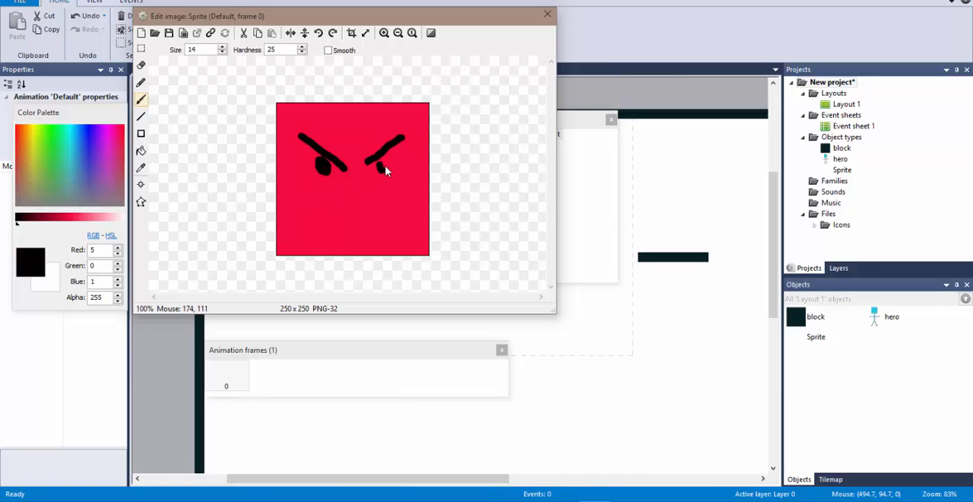
mouse_move(307, 231)
left_mouse_down()
mouse_move(385, 217)
mouse_move(395, 230)
left_mouse_up()
left_click(547, 13)
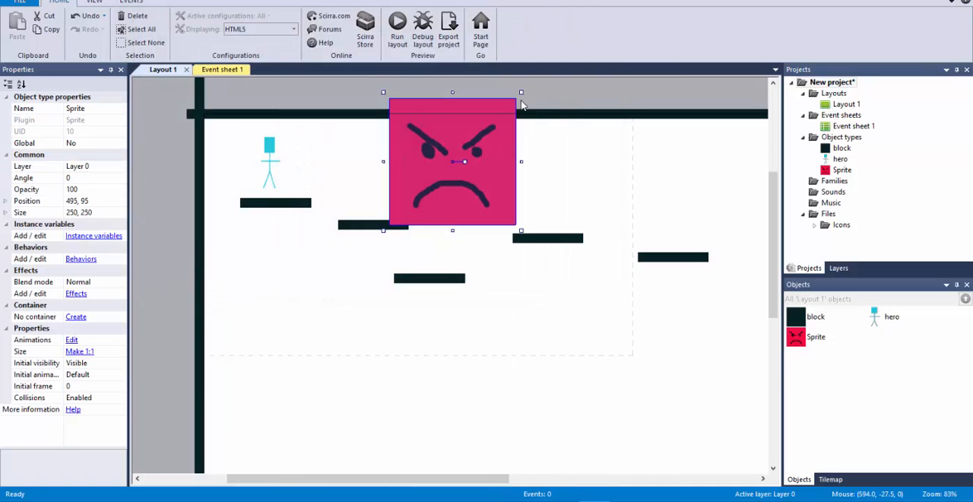
Step: Shrink the angry-face sprite to 61 by 67 and place it at 353, 163 above the second platform
left_click_drag(522, 92, 387, 193)
left_click(428, 164)
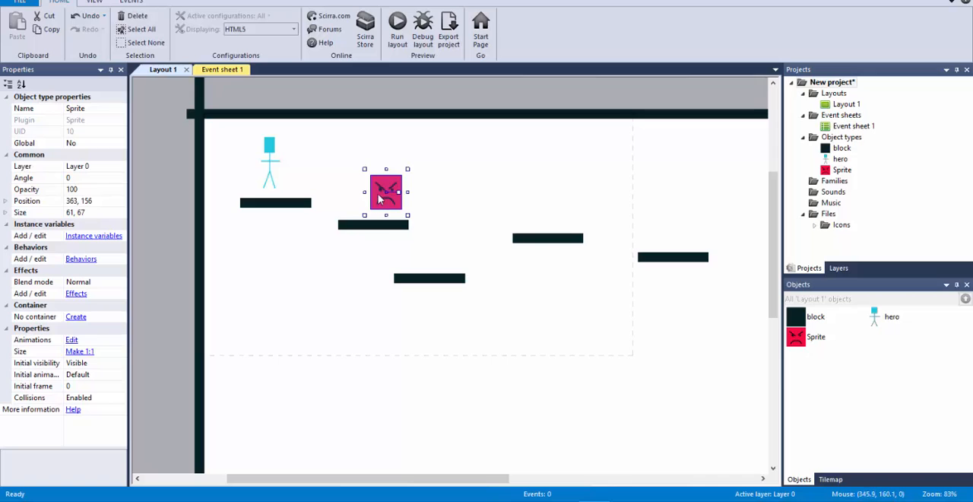
mouse_move(371, 200)
left_mouse_down()
mouse_move(520, 201)
mouse_move(367, 192)
mouse_move(485, 191)
mouse_move(370, 193)
mouse_move(377, 200)
left_mouse_up()
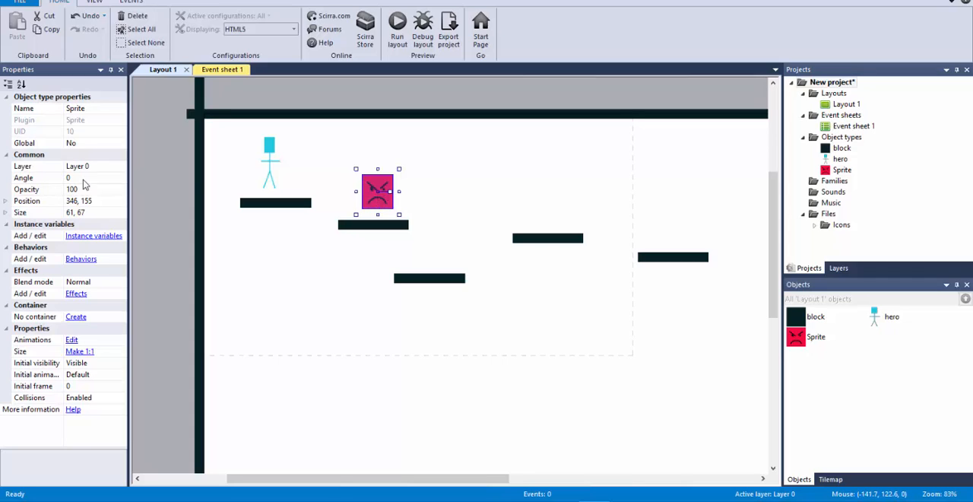
mouse_move(373, 203)
left_mouse_down()
mouse_move(527, 206)
mouse_move(356, 207)
left_mouse_up()
Step: Add the Bullet behavior to the angry-face sprite and run the layout to test its movement
left_click(82, 259)
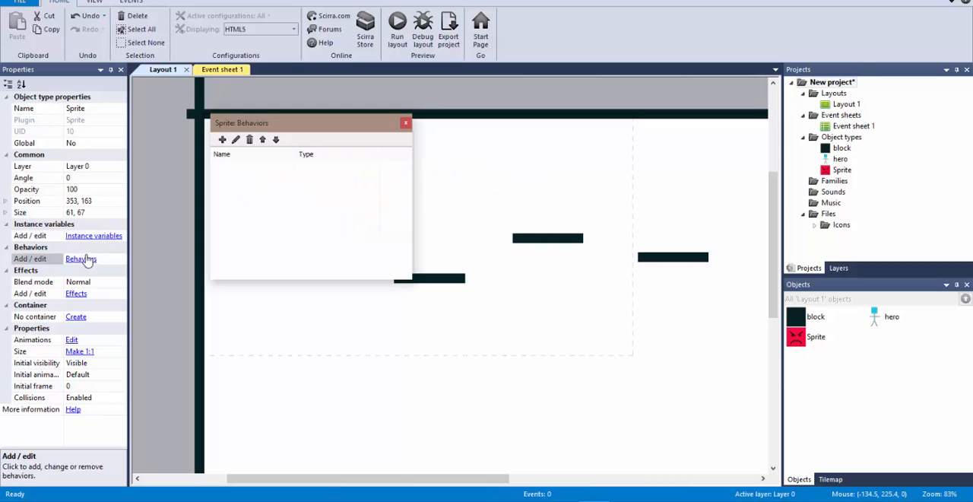
left_click(222, 140)
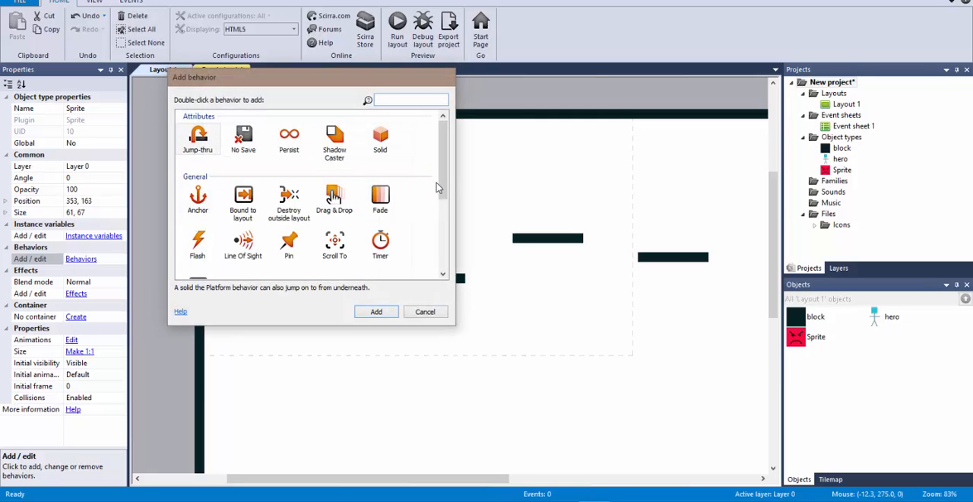
left_click_drag(446, 174, 445, 247)
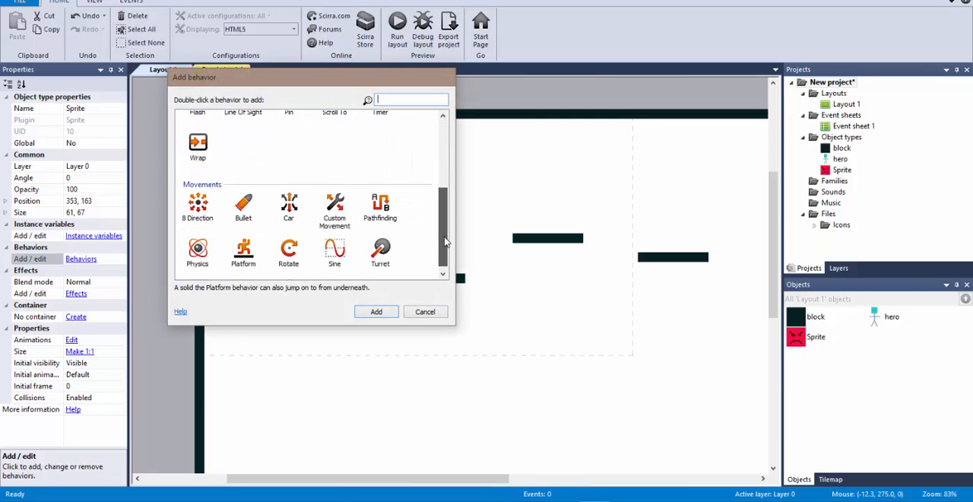
double_click(247, 207)
left_click(405, 123)
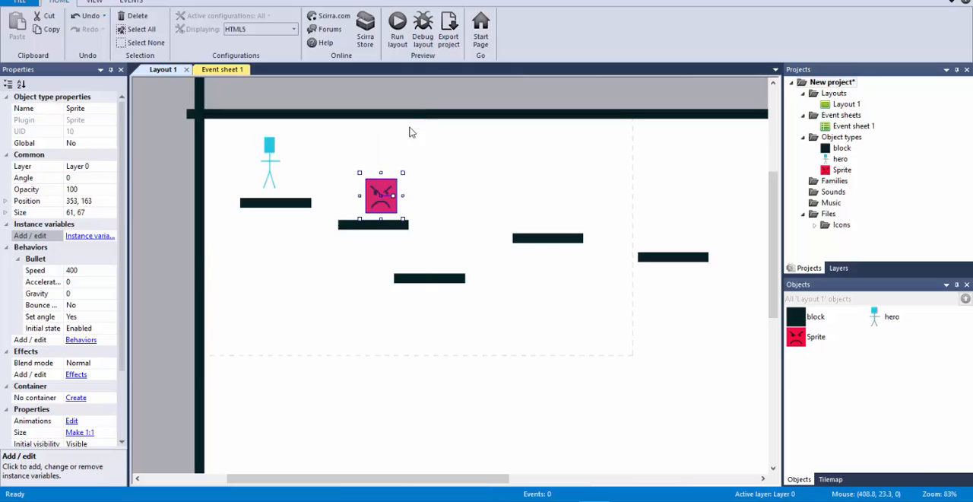
left_click(403, 51)
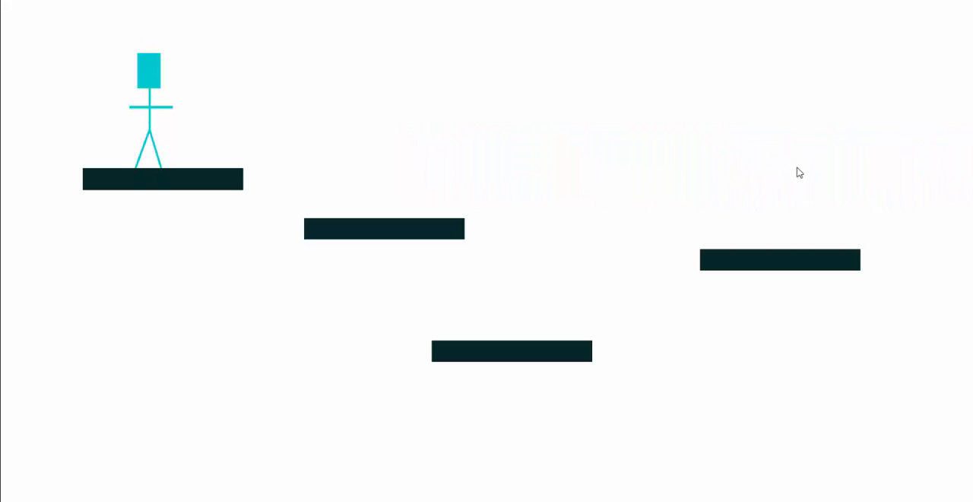
key("alt+F4")
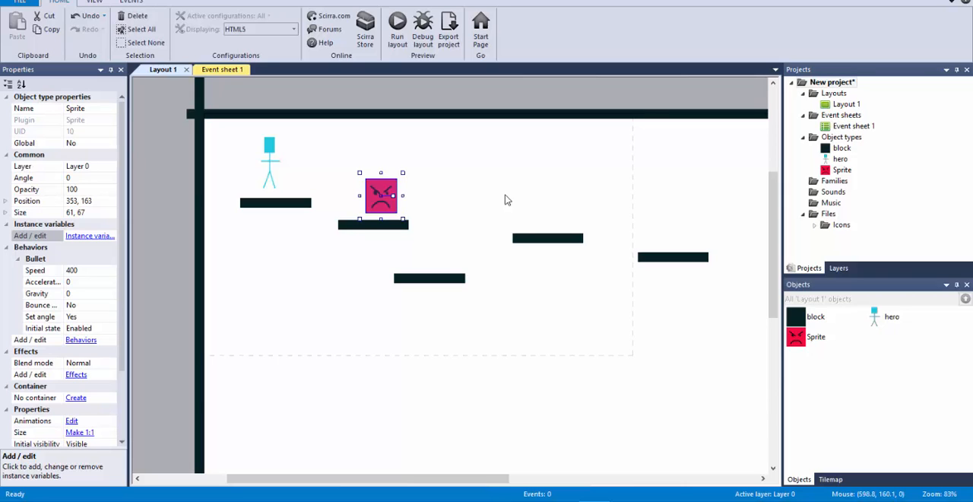
Step: Add a sprite filled with green (119, 178, 76) and place two 19 by 18 instances, one on each side of the angry face
double_click(552, 203)
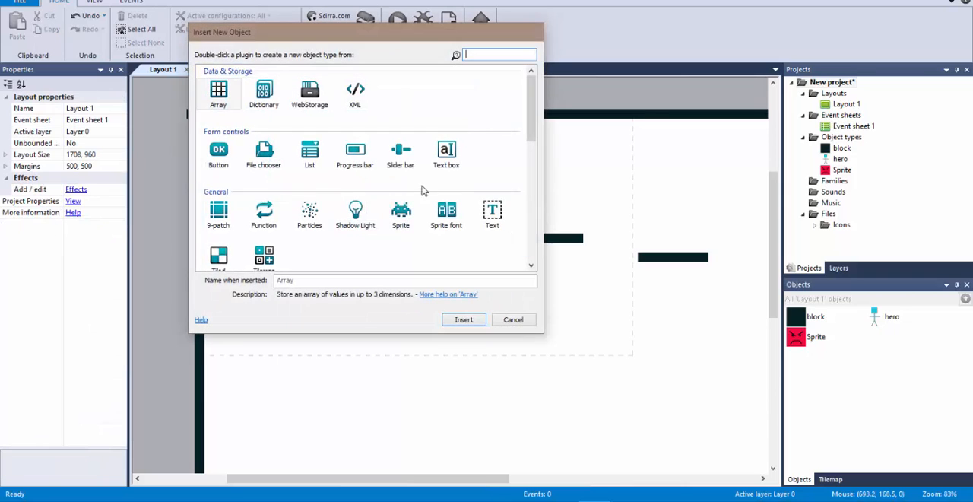
double_click(401, 215)
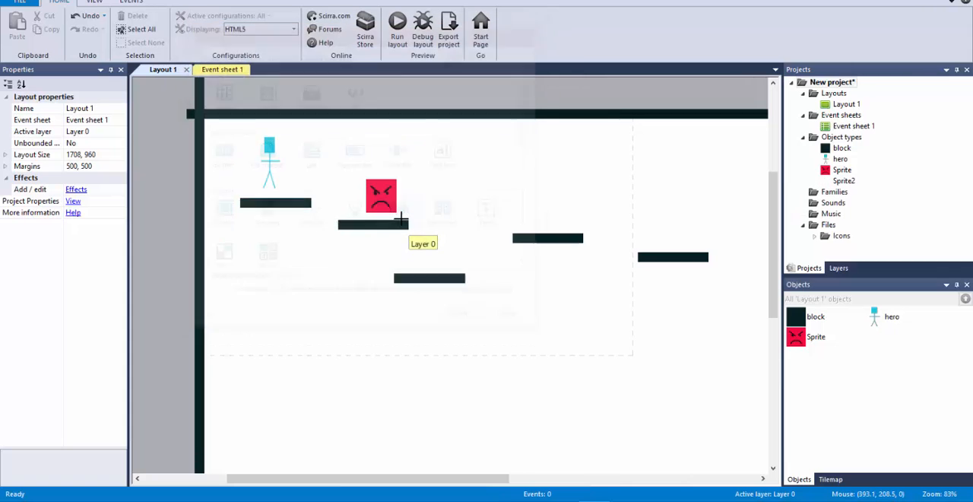
left_click(579, 196)
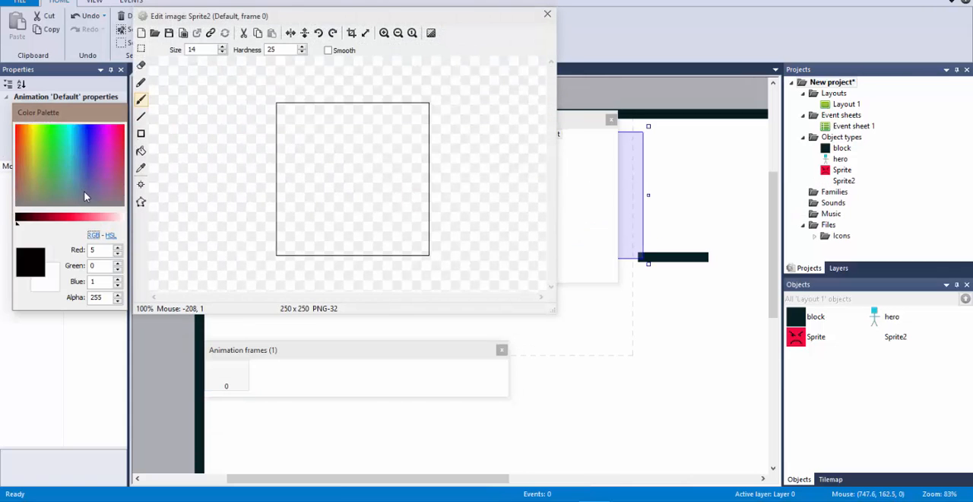
left_click(44, 175)
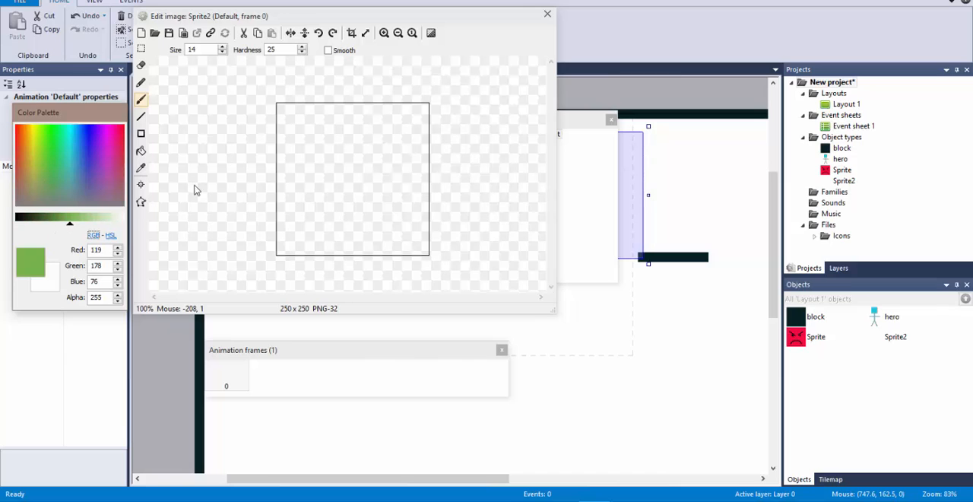
left_click(325, 175)
left_click(140, 151)
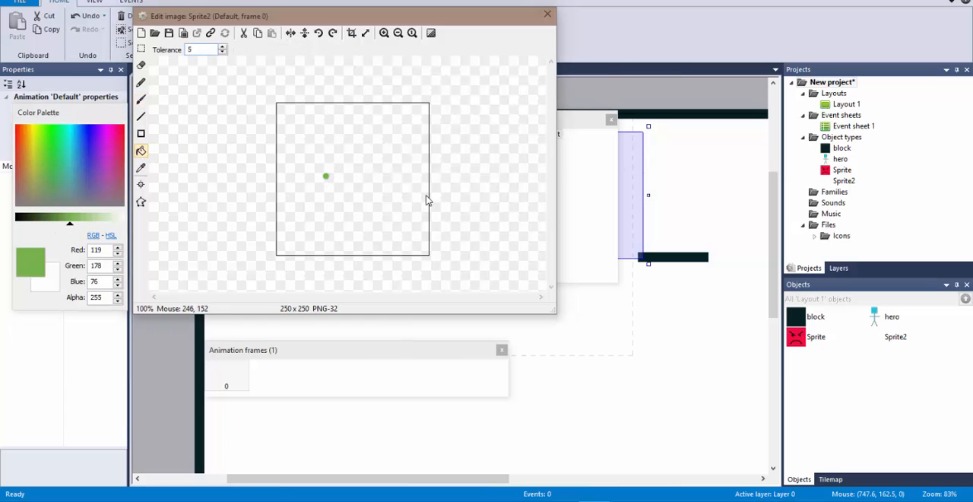
left_click(396, 189)
left_click(547, 13)
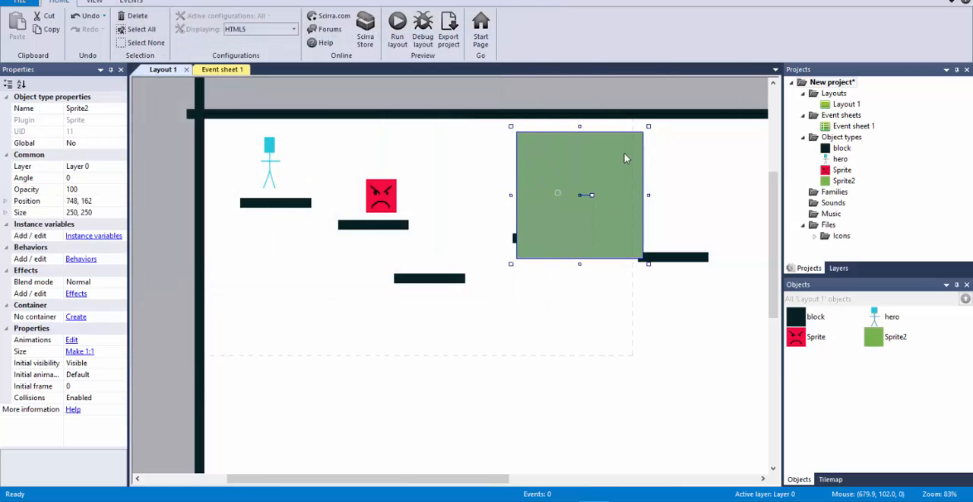
left_click_drag(648, 126, 323, 202)
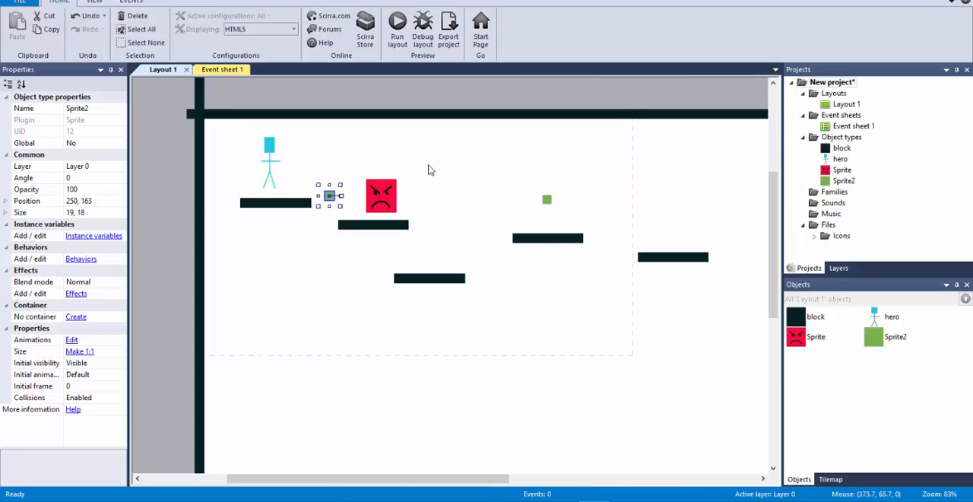
Step: Rename the red angry-face sprite as enemy
left_click(820, 344)
left_click(94, 108)
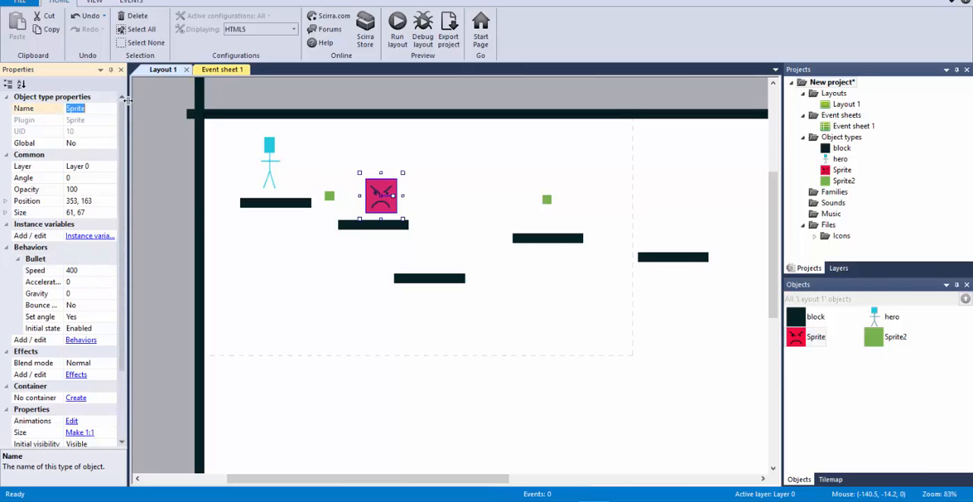
type("enemy")
key("Return")
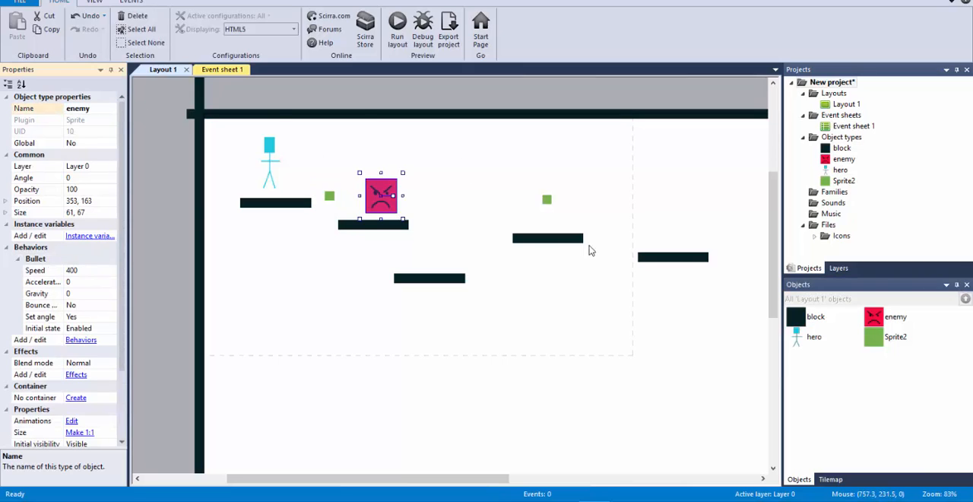
Step: Rename the green marker sprite as limit and move the enemy to position 344, 165
left_click(878, 338)
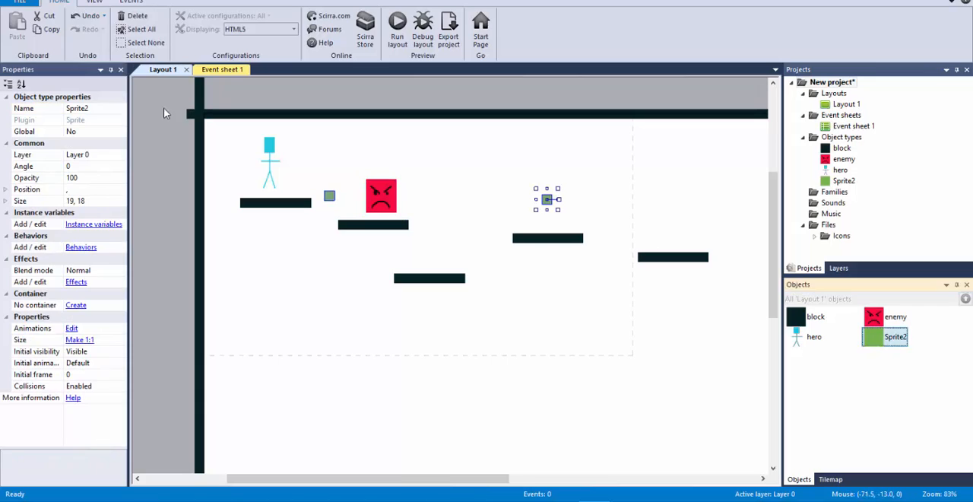
left_click(99, 108)
type("limit")
key("Return")
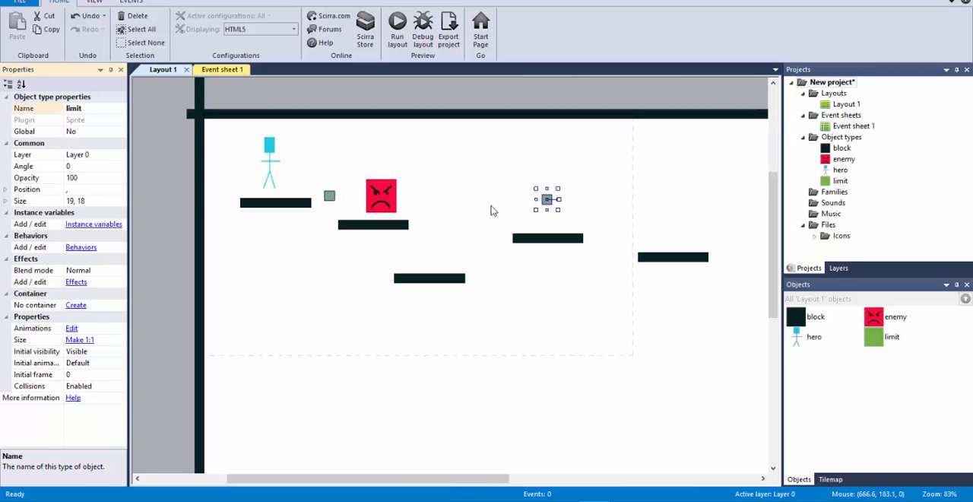
mouse_move(388, 198)
left_mouse_down()
mouse_move(533, 203)
mouse_move(351, 211)
mouse_move(382, 208)
left_mouse_up()
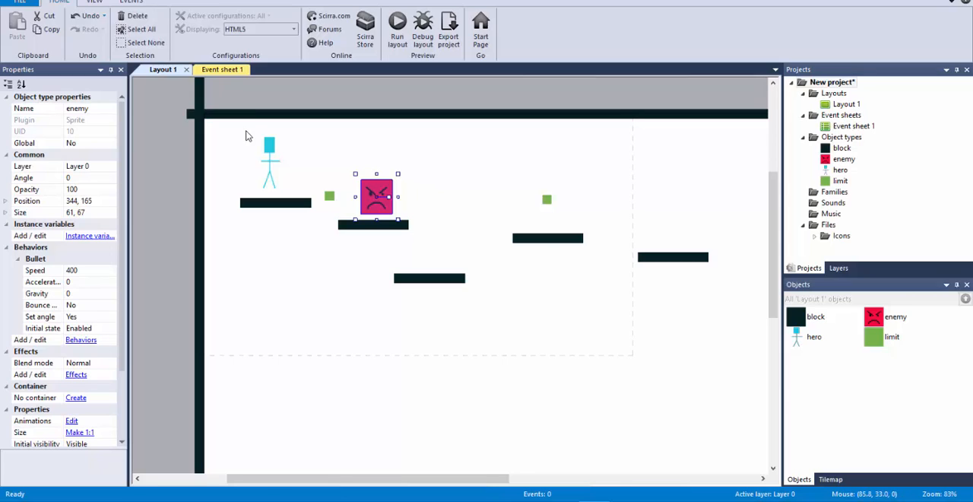
Step: Add an event to Event sheet 1 with the condition that enemy is on collision with limit
left_click(222, 69)
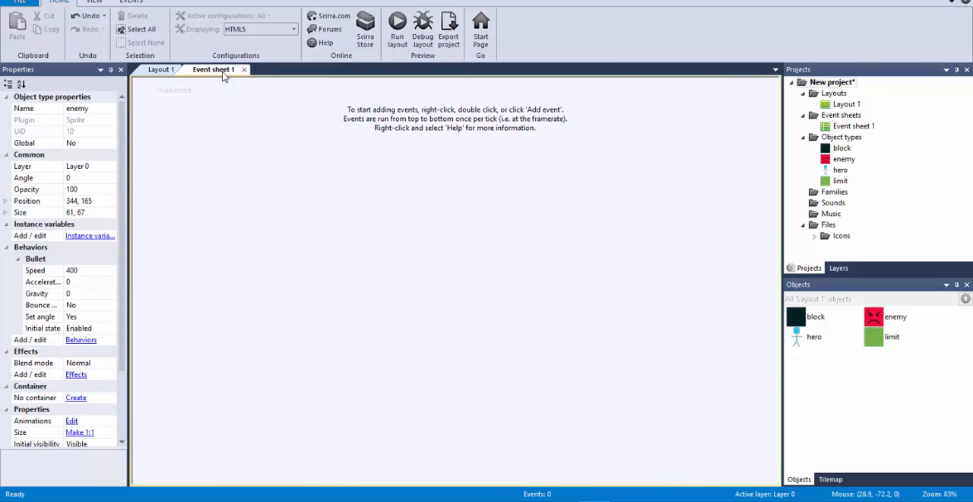
left_click(177, 90)
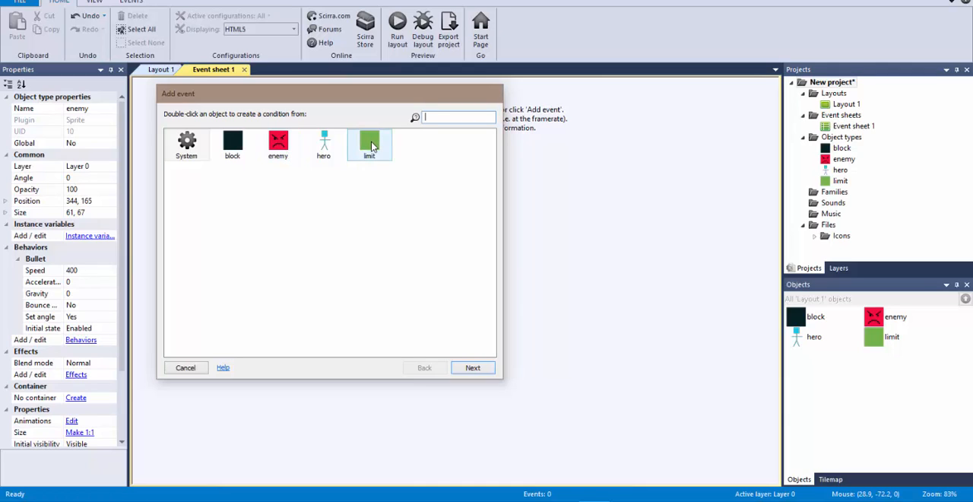
double_click(278, 144)
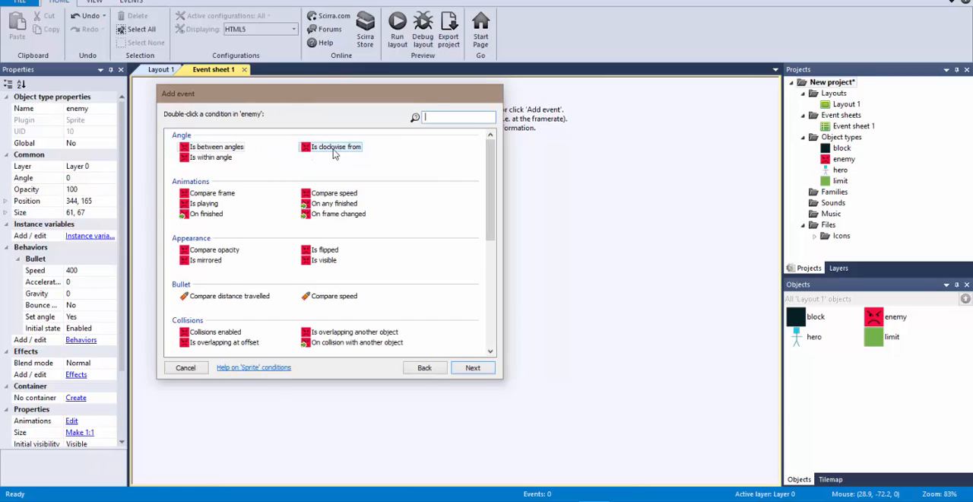
type("coll")
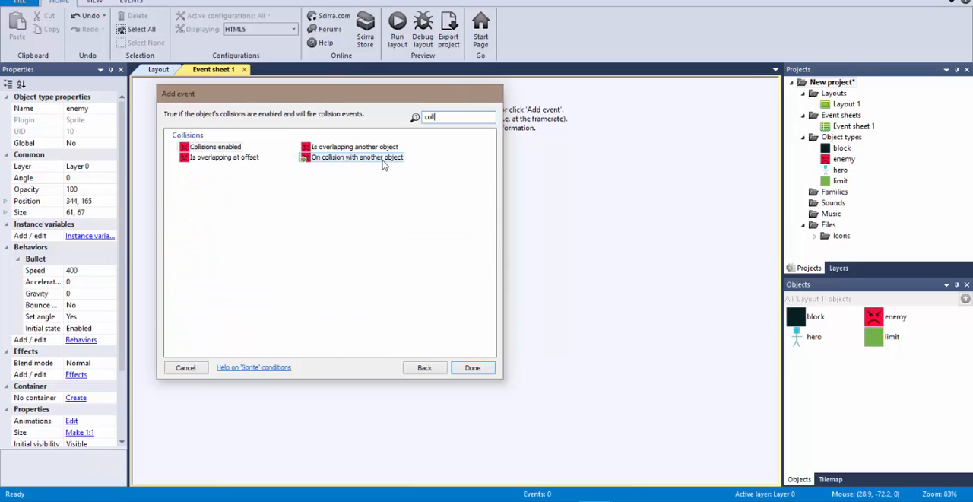
double_click(381, 157)
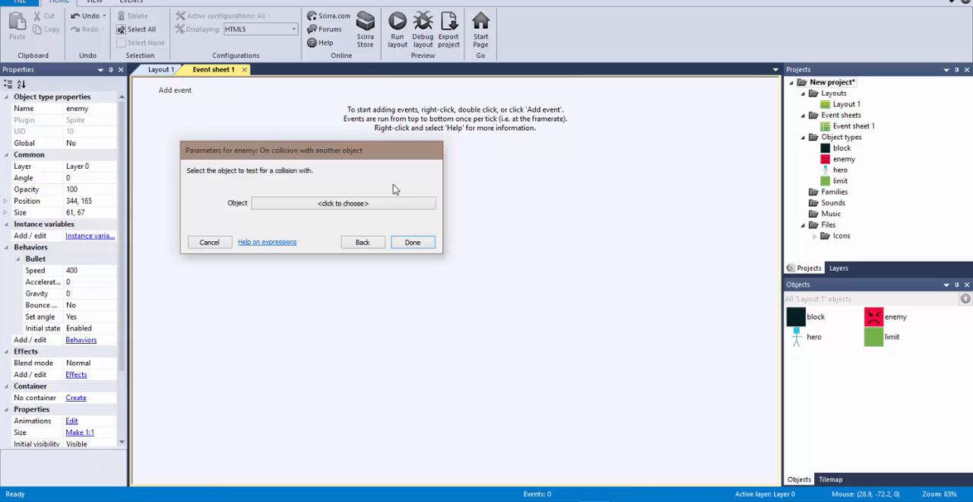
left_click(348, 205)
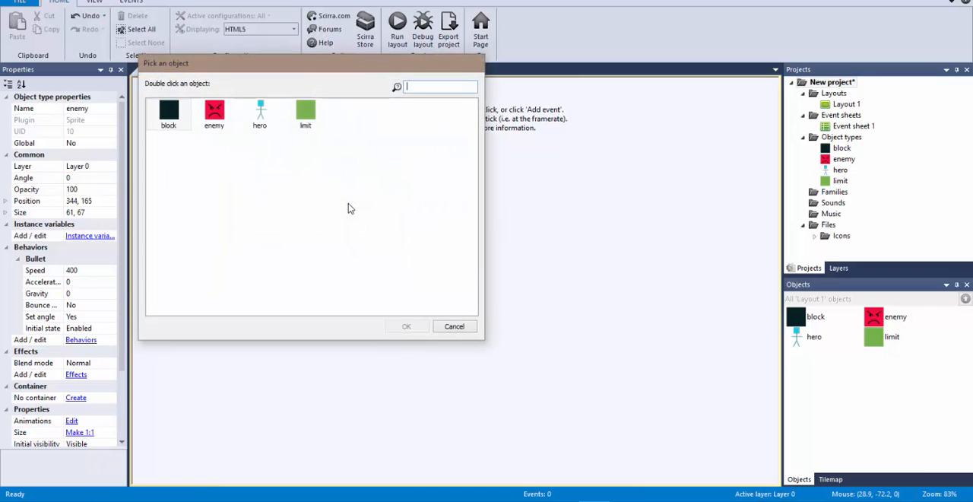
double_click(305, 113)
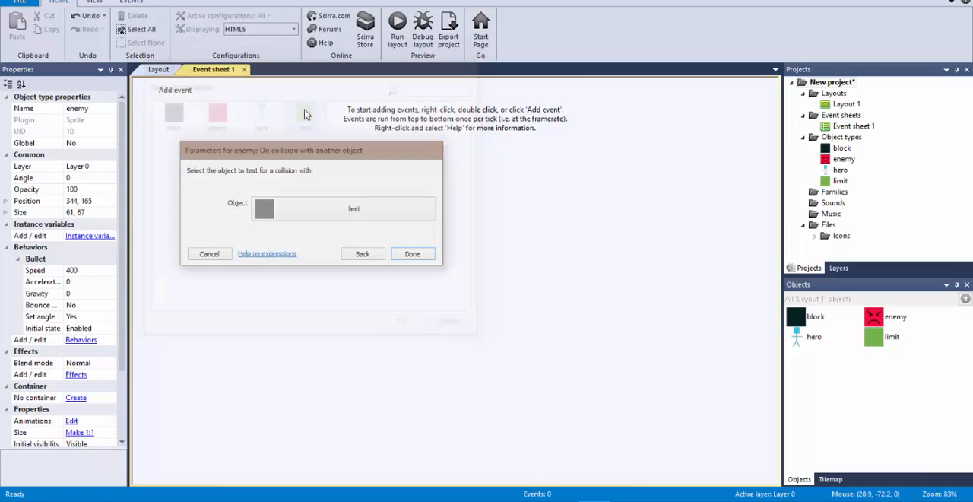
left_click(414, 254)
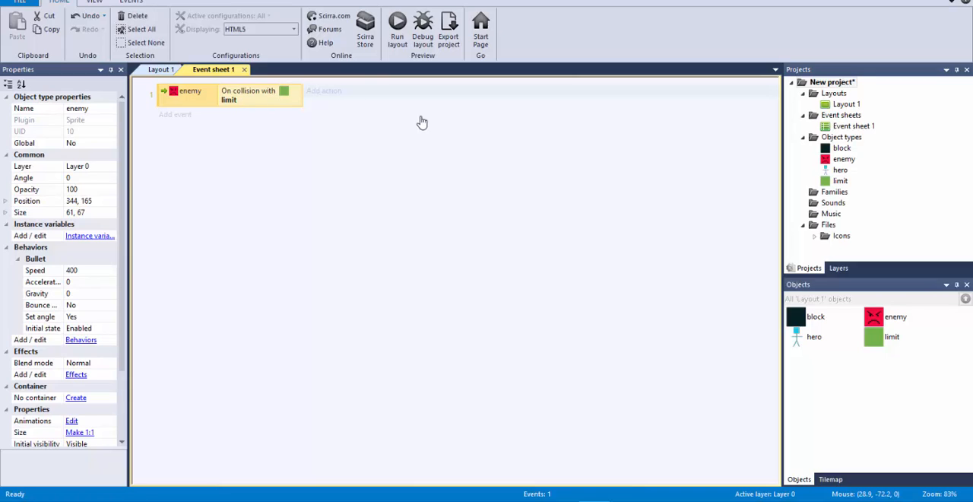
Step: Add an enemy action to the collision event that sets the Bullet angle of motion to 180 degrees
left_click(325, 91)
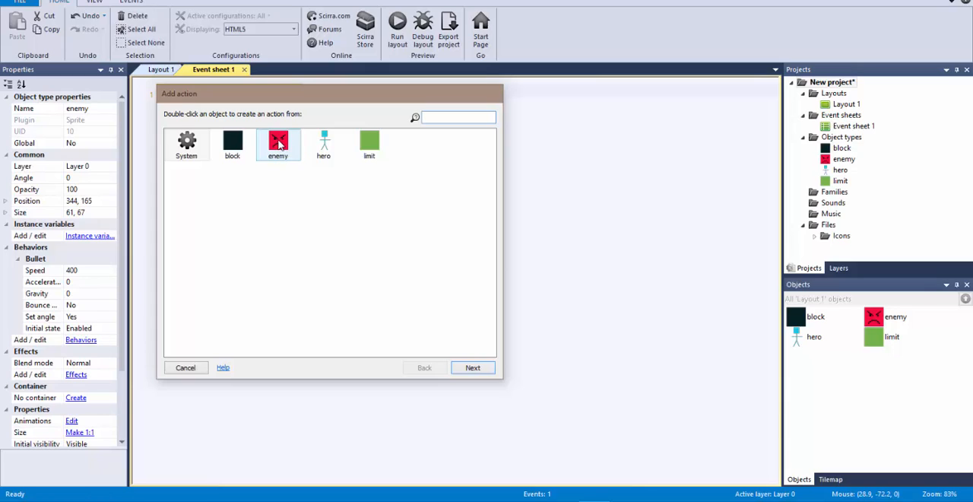
double_click(279, 143)
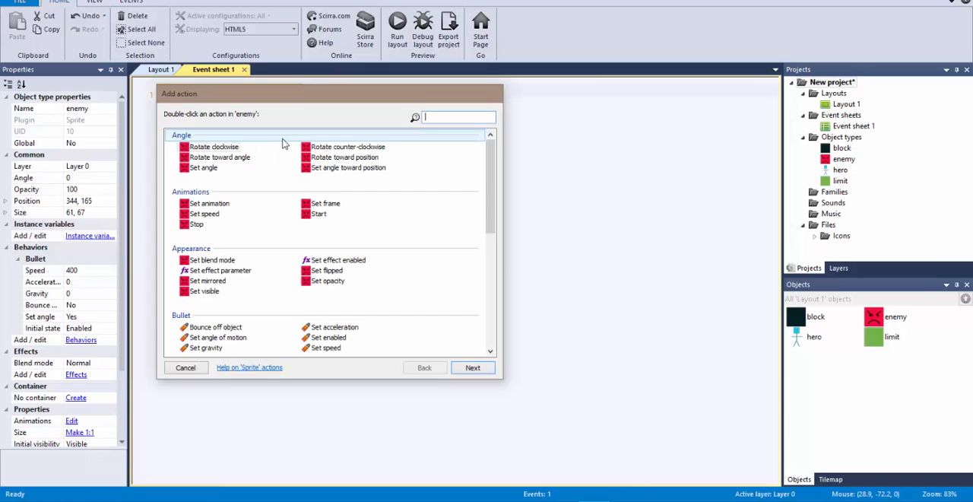
scroll(493, 189, "down", 3)
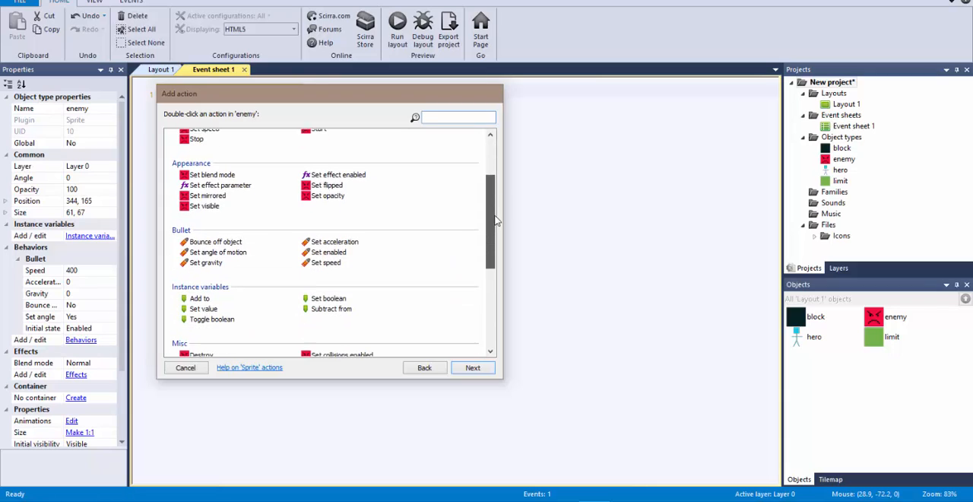
double_click(235, 251)
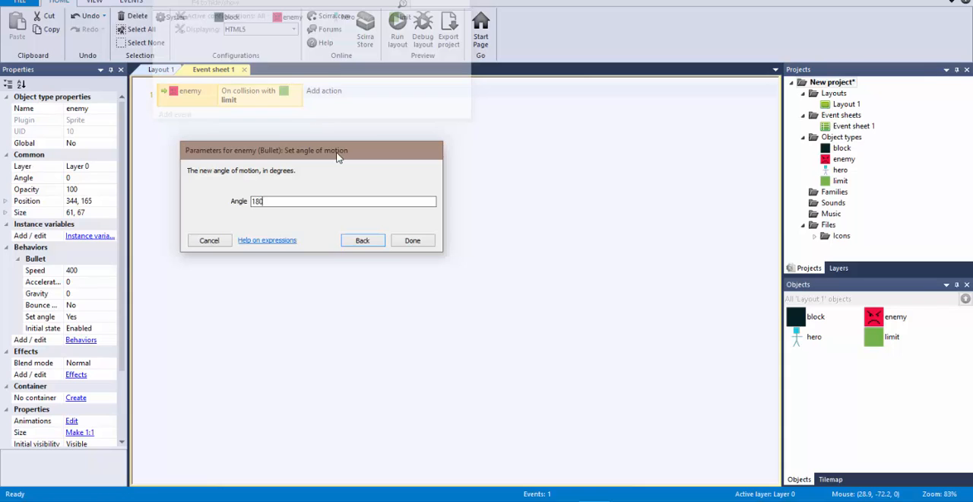
key("Return")
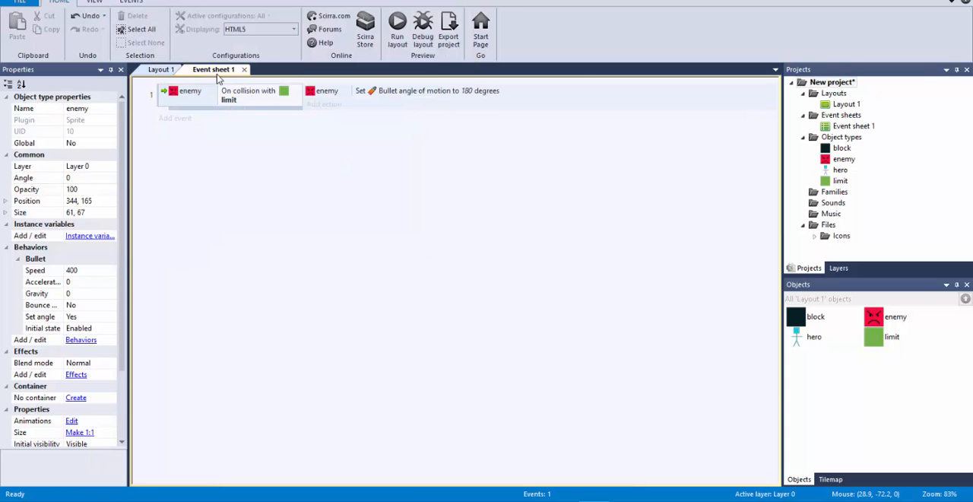
Step: Try moving the enemy in the layout to the far limit marker and rotating it about 178 degrees, and undo the changes
left_click(160, 70)
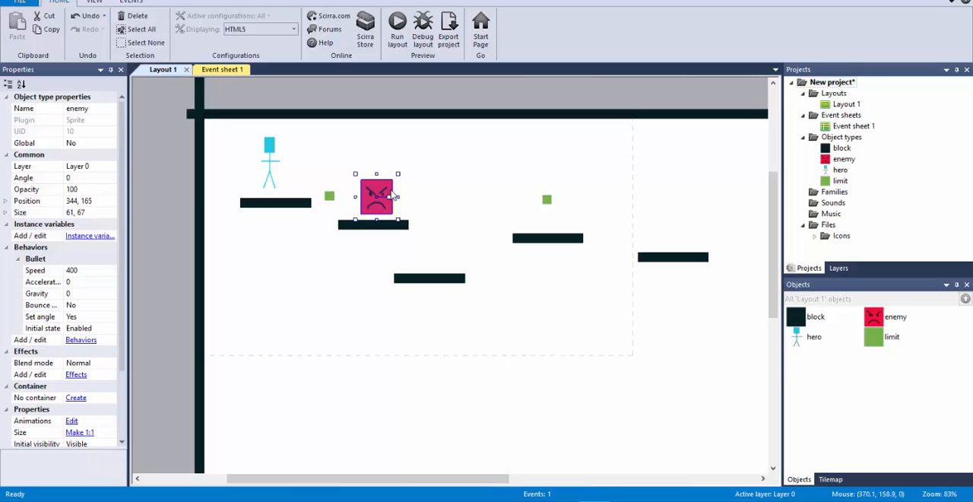
left_click_drag(388, 197, 436, 197)
key("ctrl+z")
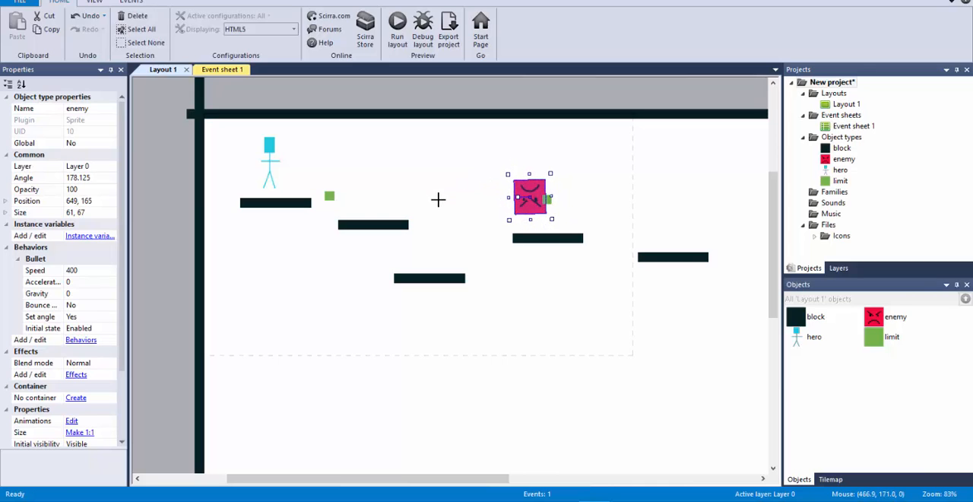
left_click_drag(530, 211, 351, 201)
key("ctrl+z")
key("ctrl+z")
key("ctrl+z")
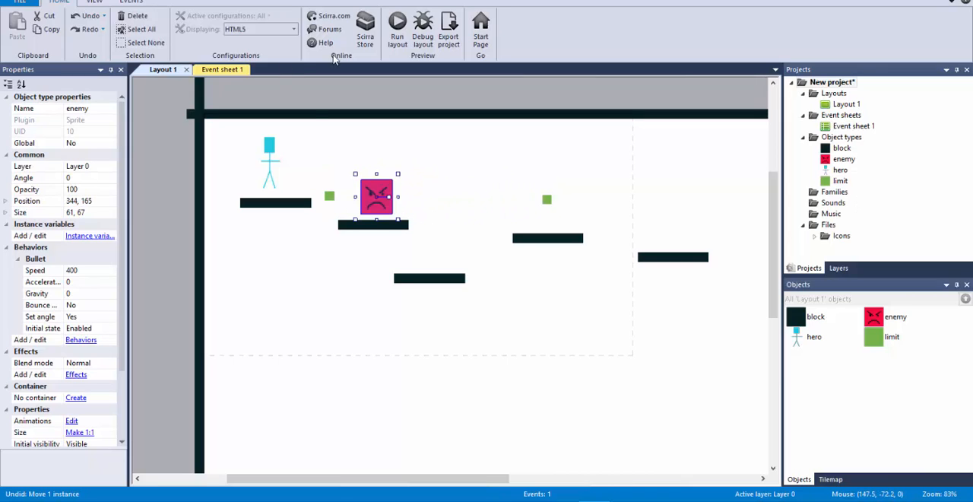
Step: Run the layout to test how the enemy moves when it collides with the limit markers
left_click(397, 29)
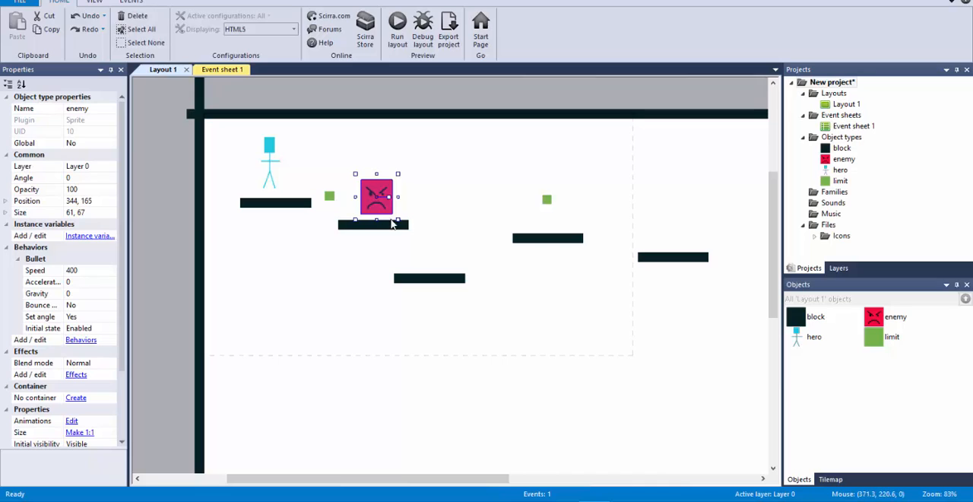
left_click_drag(392, 223, 401, 172)
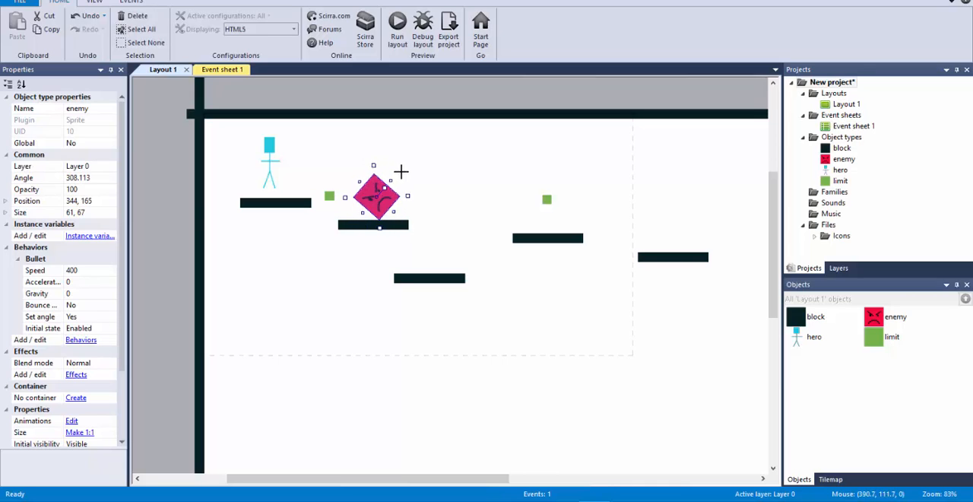
key("ctrl+z")
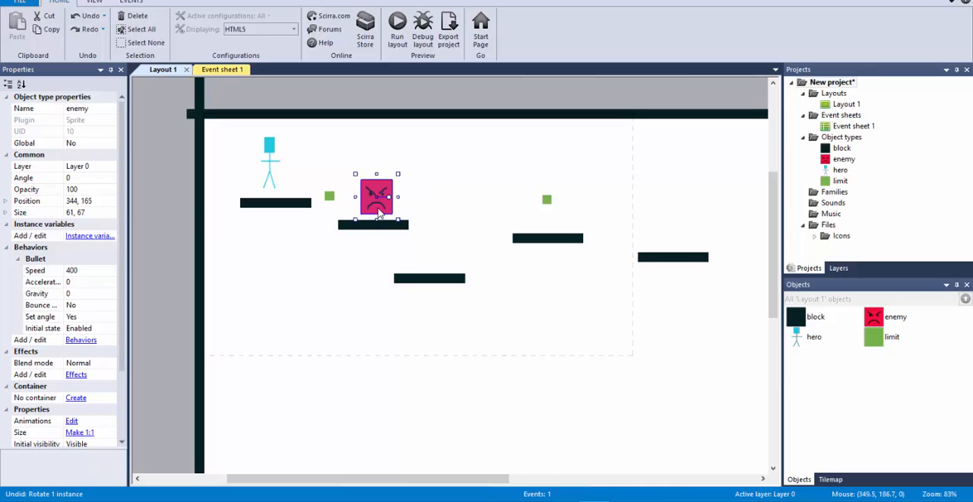
Step: Try the collision turn by hand: place the enemy at 654, 170, rotate it about 179 degrees and move it to 278, 168
left_click_drag(378, 213, 534, 215)
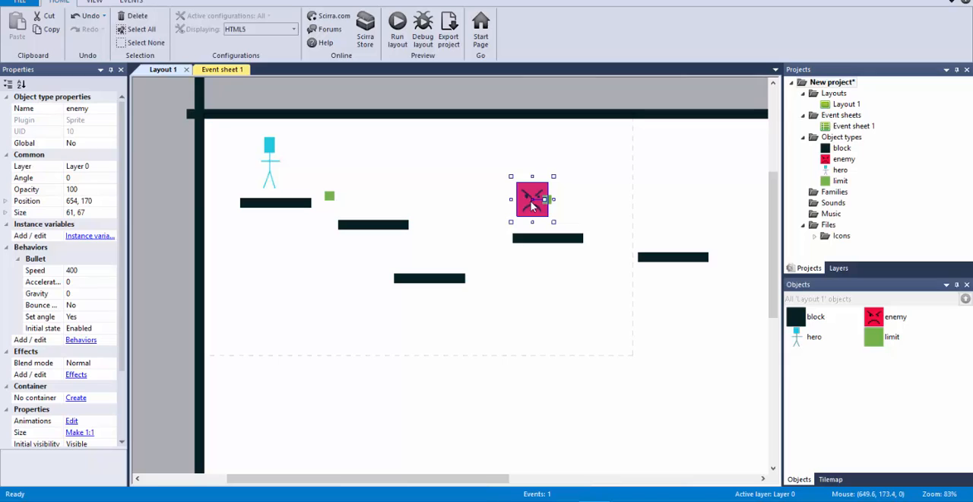
left_click(224, 70)
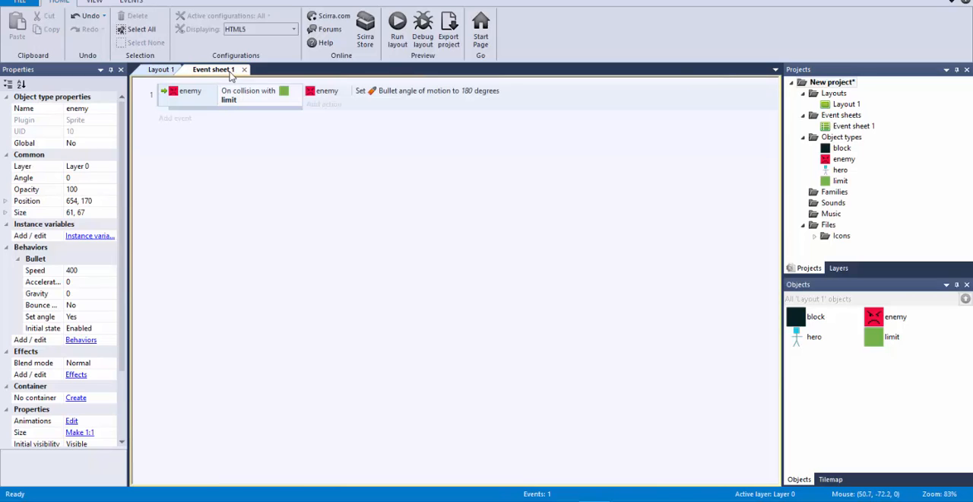
left_click(199, 96)
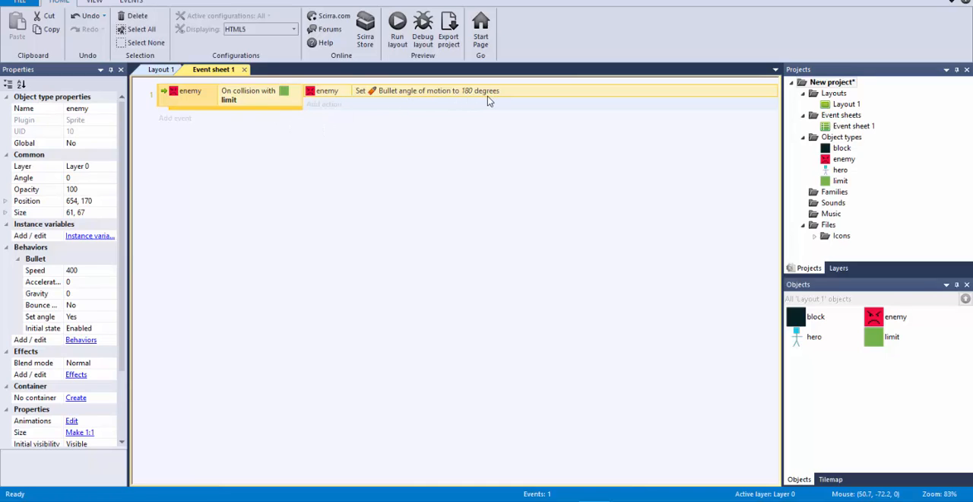
left_click(162, 70)
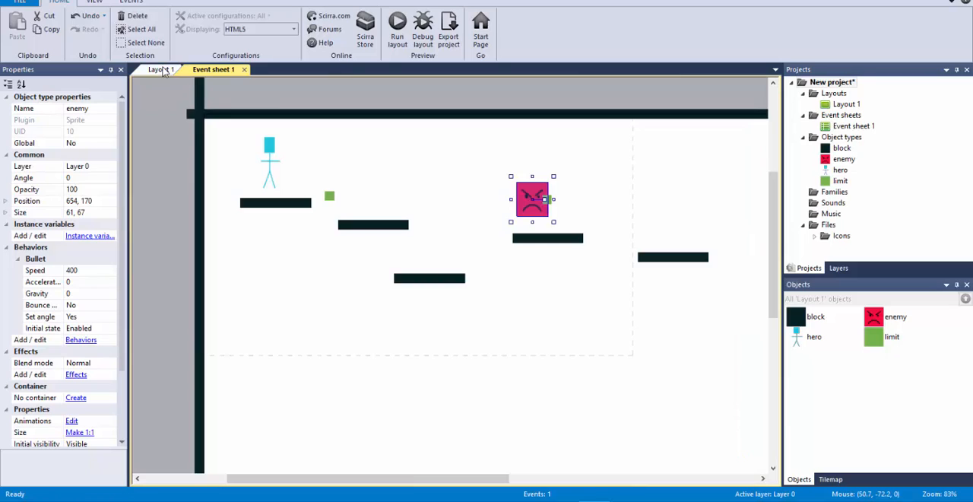
left_click_drag(546, 199, 343, 207)
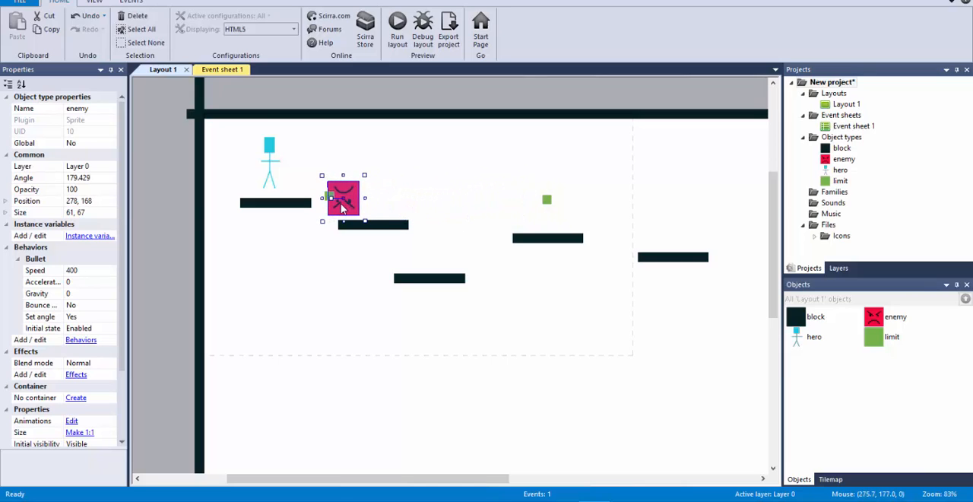
left_click(226, 73)
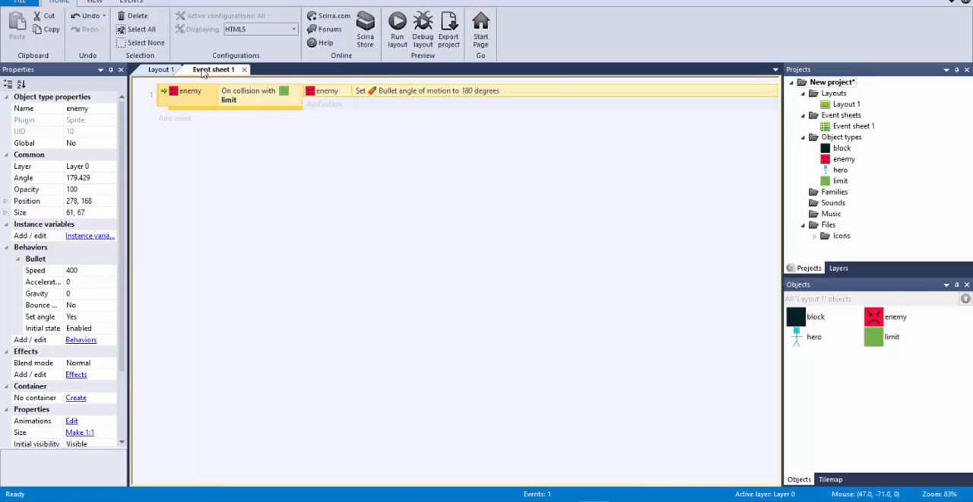
left_click(161, 69)
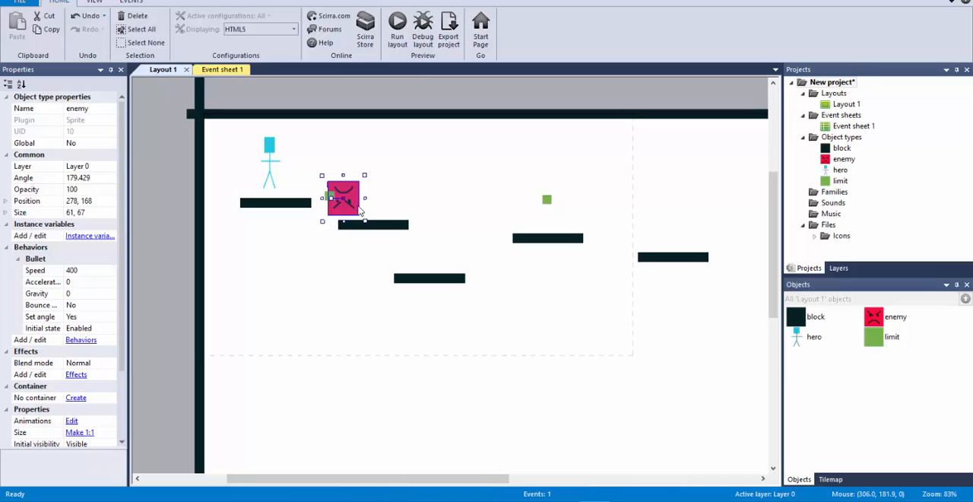
Step: Try moving the rotated enemy past the near limit marker to 48, 168, and undo all of its trial moves and rotation
left_click_drag(350, 216, 221, 197)
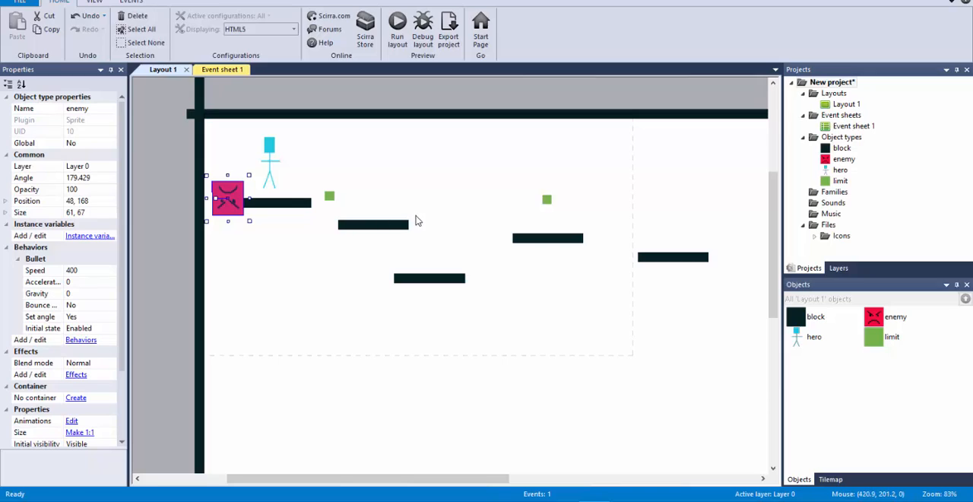
key("ctrl+z")
key("ctrl+z")
key("ctrl+z")
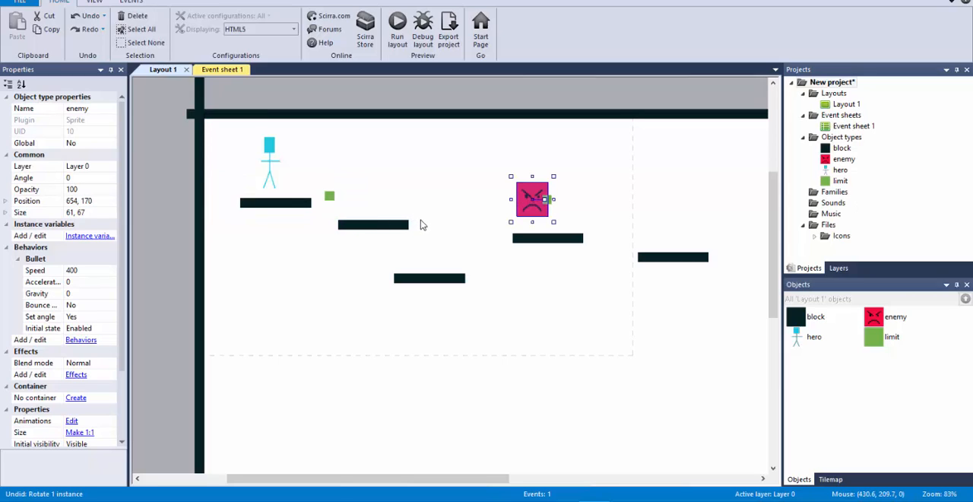
key("ctrl+z")
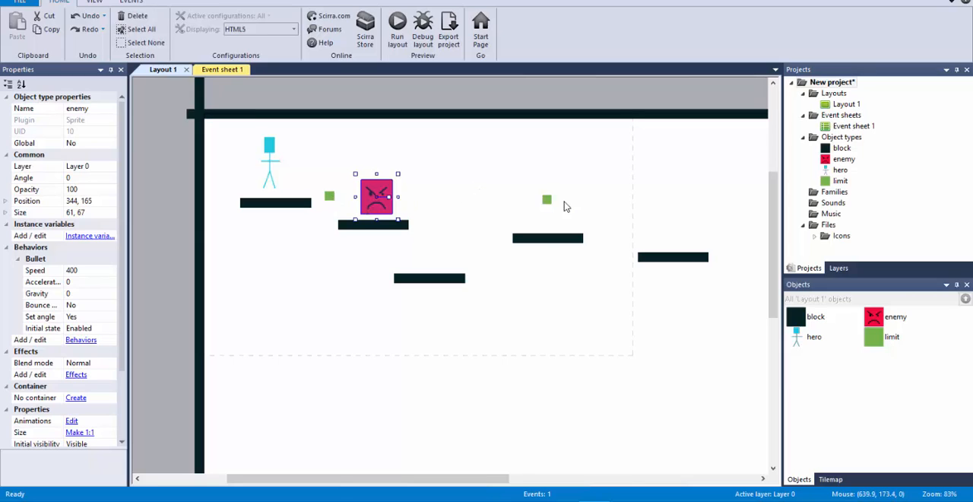
Step: In the event sheet, insert enemy.Bullet.AngleOfMotion before the 180 in the enemy's Set angle of motion action
left_click(222, 69)
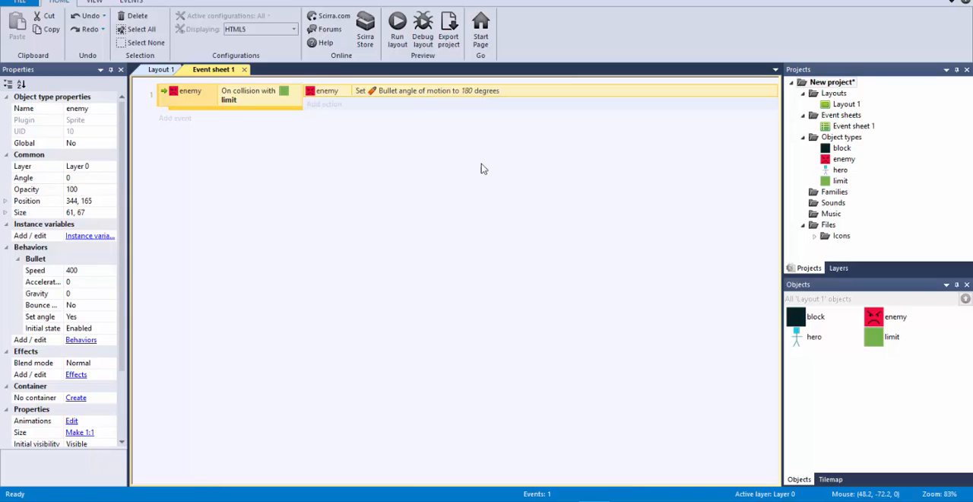
double_click(472, 90)
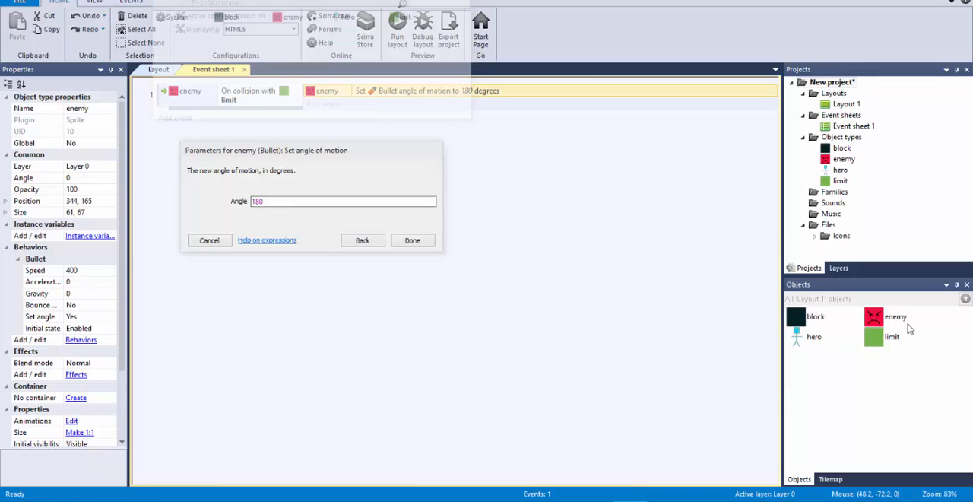
left_click(254, 202)
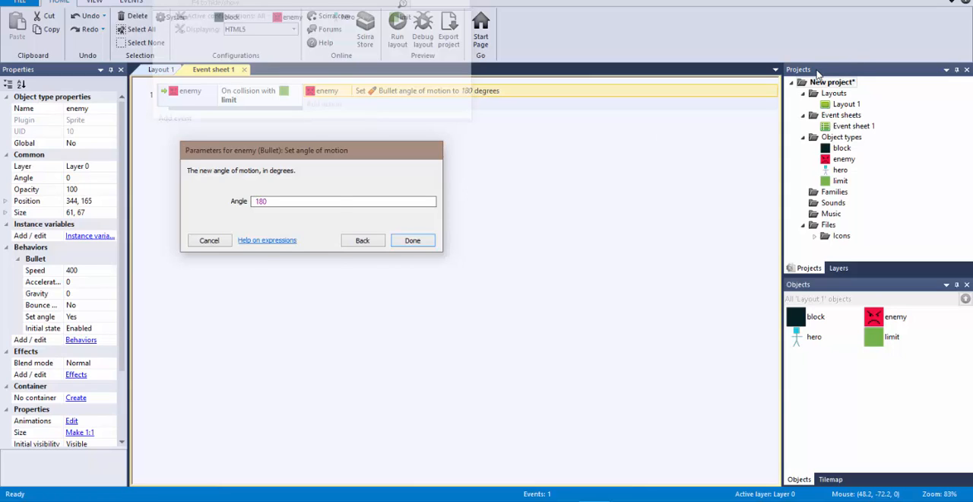
type("ene")
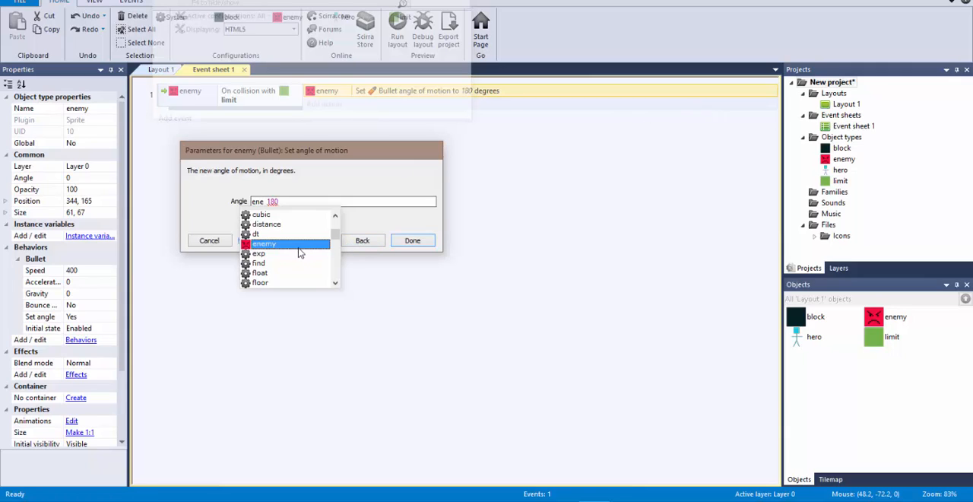
key("Return")
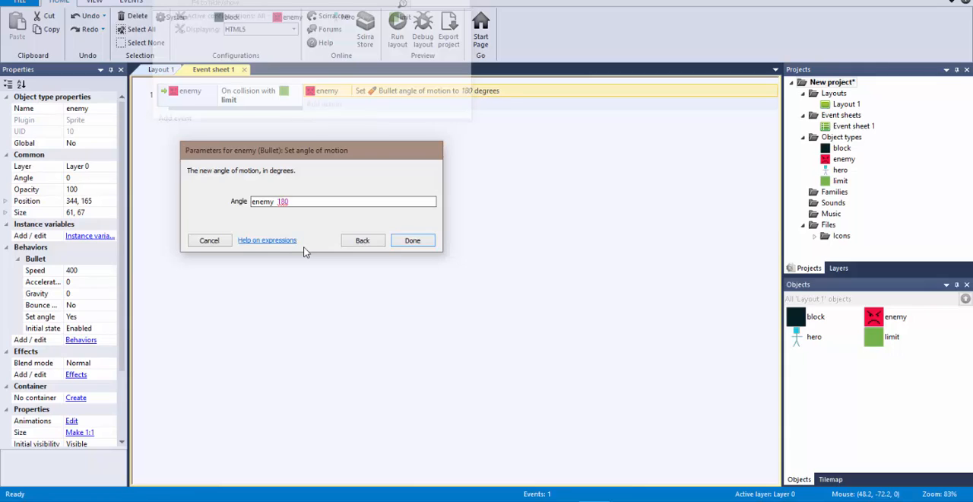
type(".")
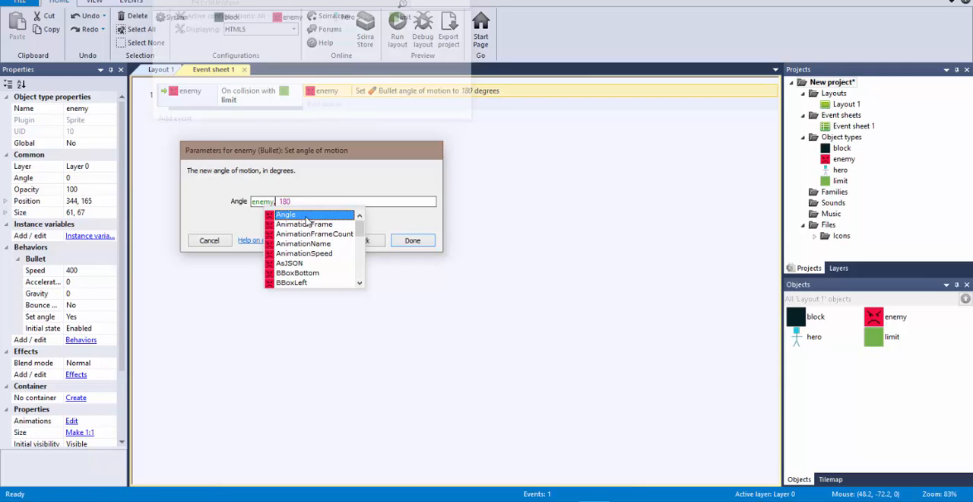
type("bu")
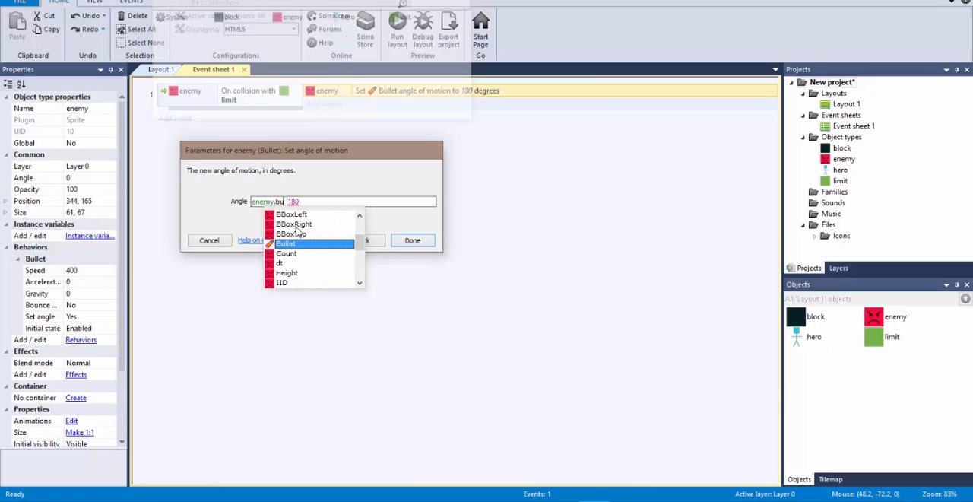
left_click(289, 244)
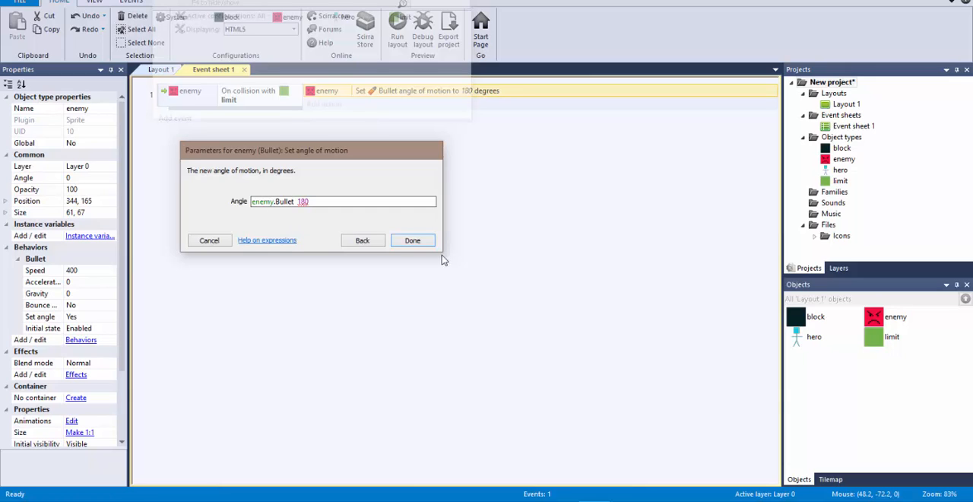
type(".")
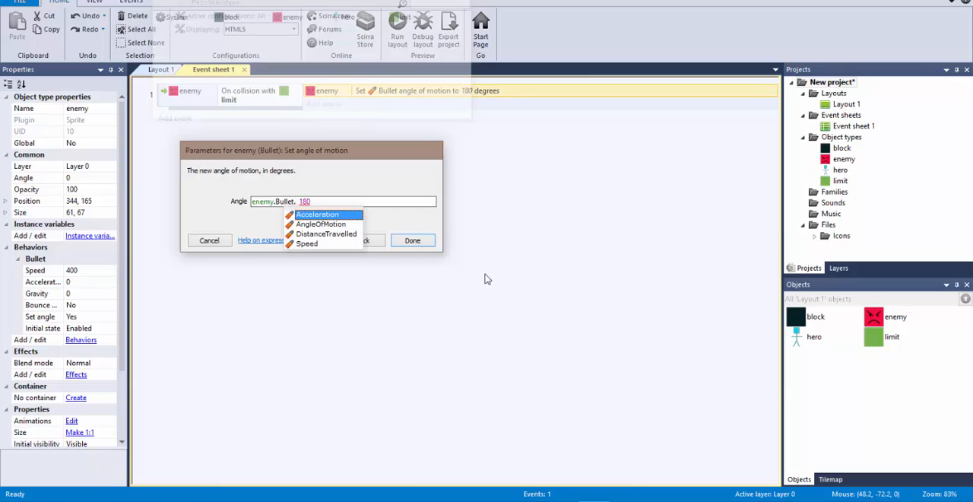
left_click(325, 224)
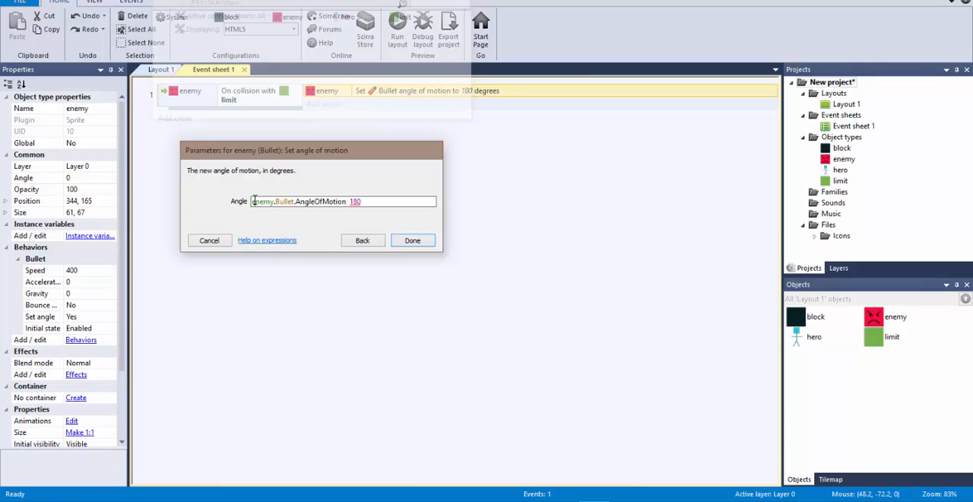
Step: Complete the angle expression as enemy.Bullet.AngleOfMotion +180 by adding the plus operator before the 180
left_click_drag(254, 201, 339, 193)
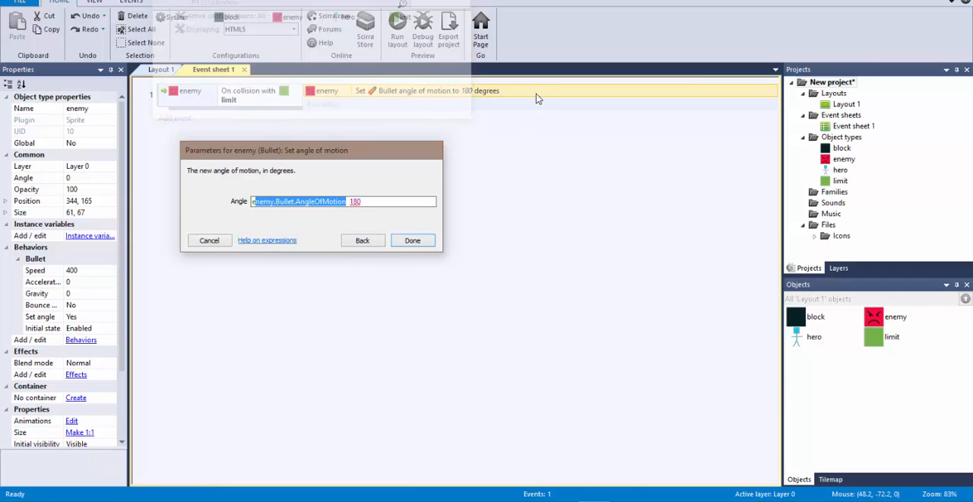
left_click(426, 199)
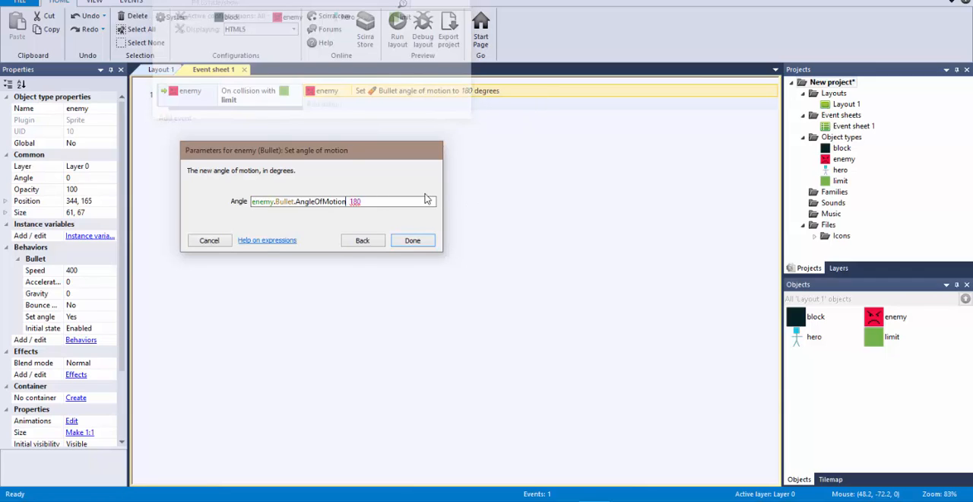
type("+")
Step: Review the complete angle expression enlarged on a OneNote page and switch back to Construct 2
left_click_drag(252, 202, 352, 198)
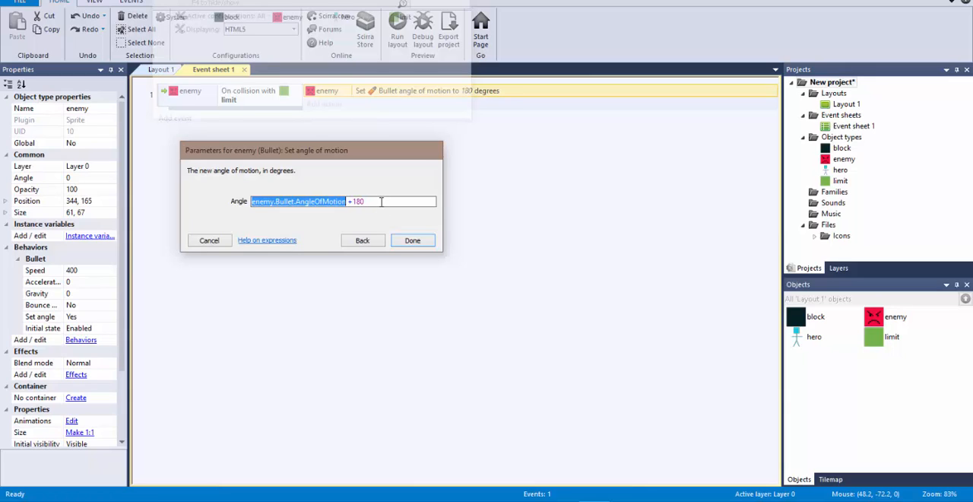
left_click_drag(373, 204, 238, 200)
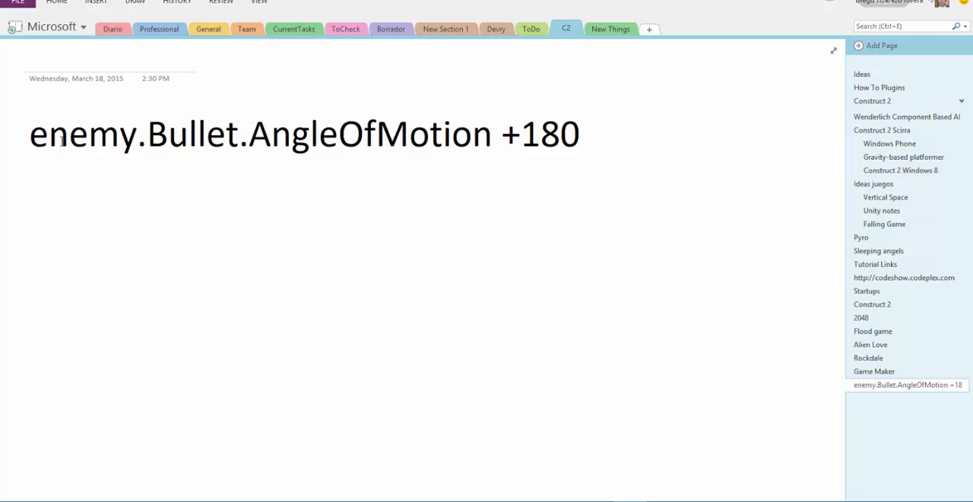
left_click(100, 140)
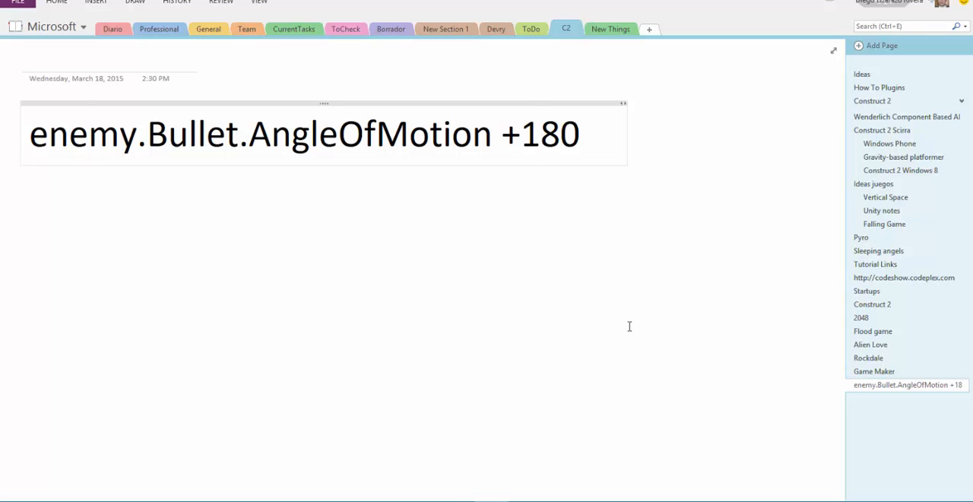
left_click(595, 496)
left_click(630, 438)
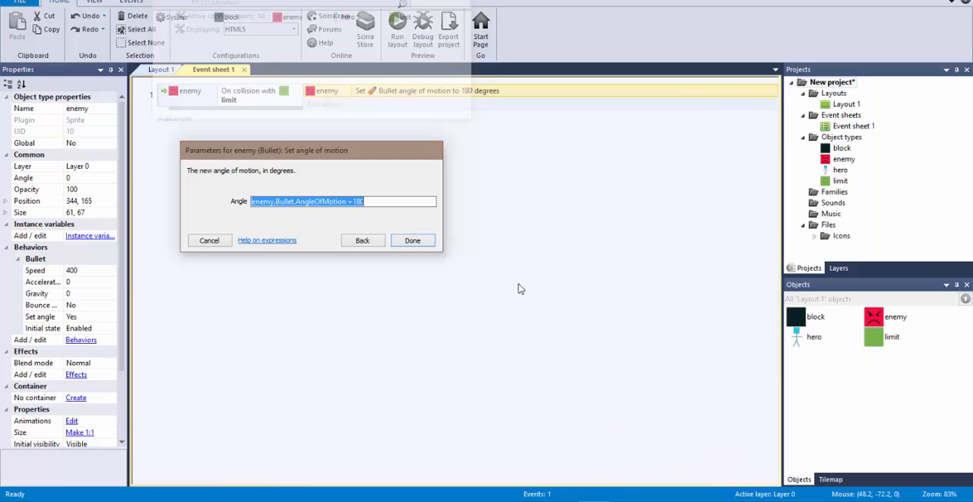
Step: Accept the edited angle of motion and run the layout to test how the enemy turns at the limit markers
left_click(406, 241)
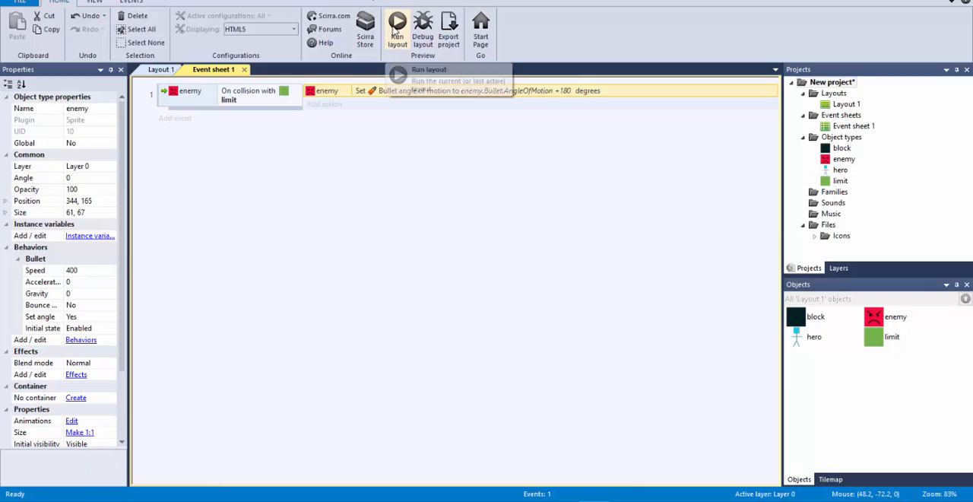
left_click(397, 25)
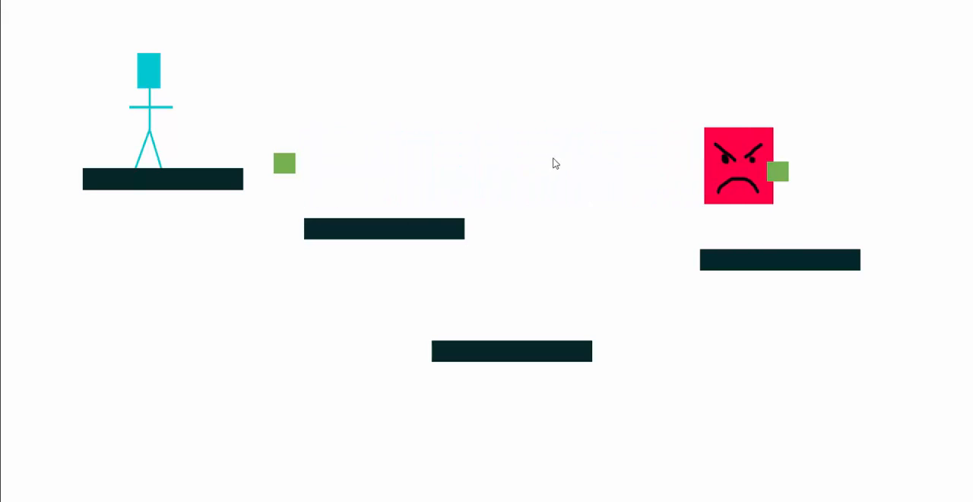
key("alt+Tab")
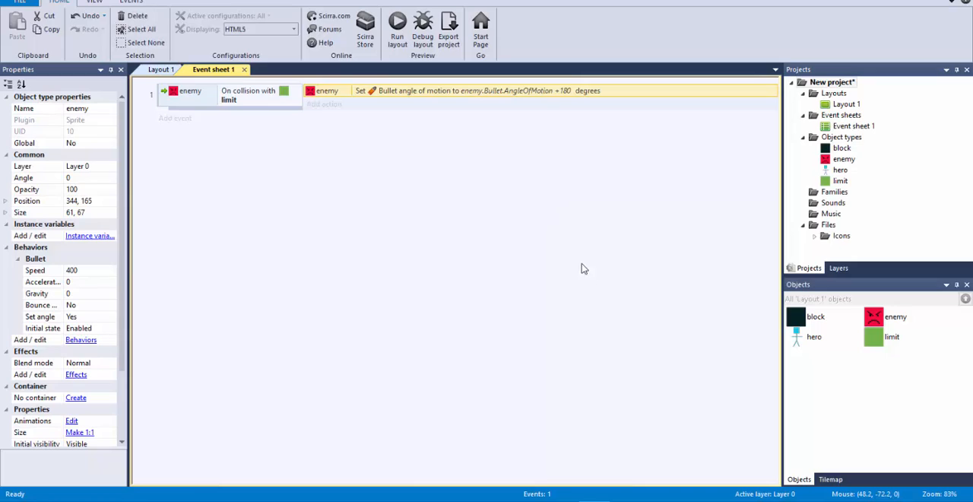
Step: Set the enemy's Bullet Set angle property to No and run the layout to test its movement
left_click(893, 320)
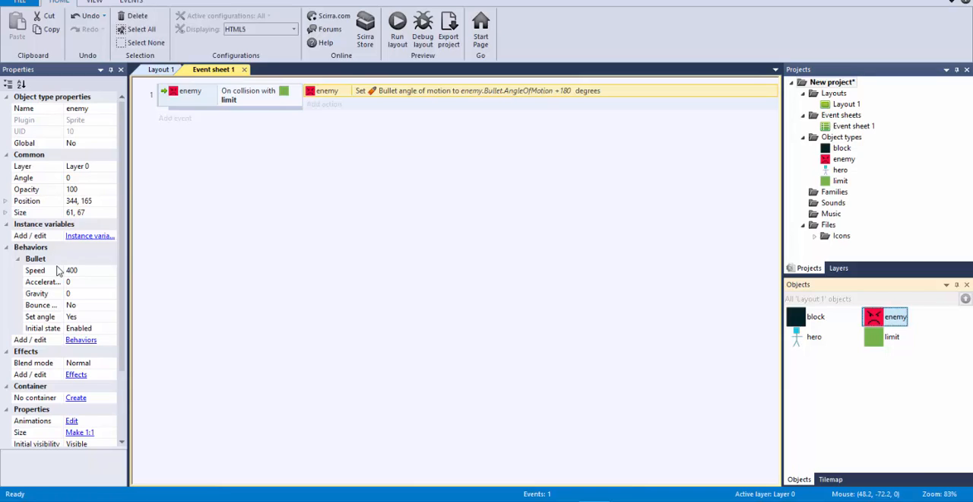
left_click(42, 318)
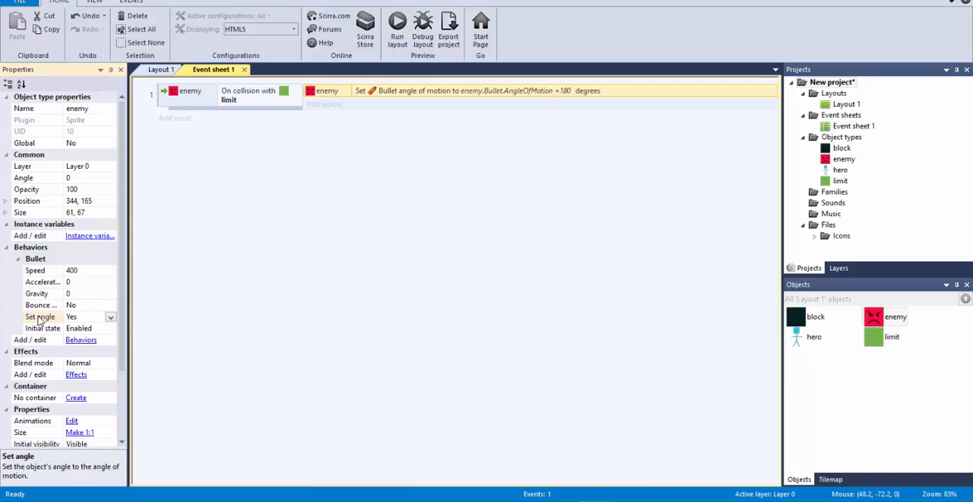
left_click(110, 317)
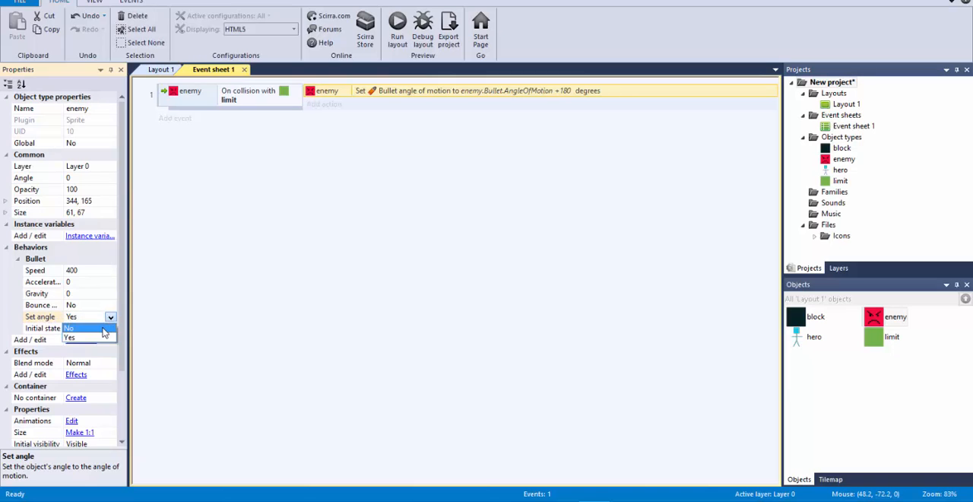
left_click(106, 335)
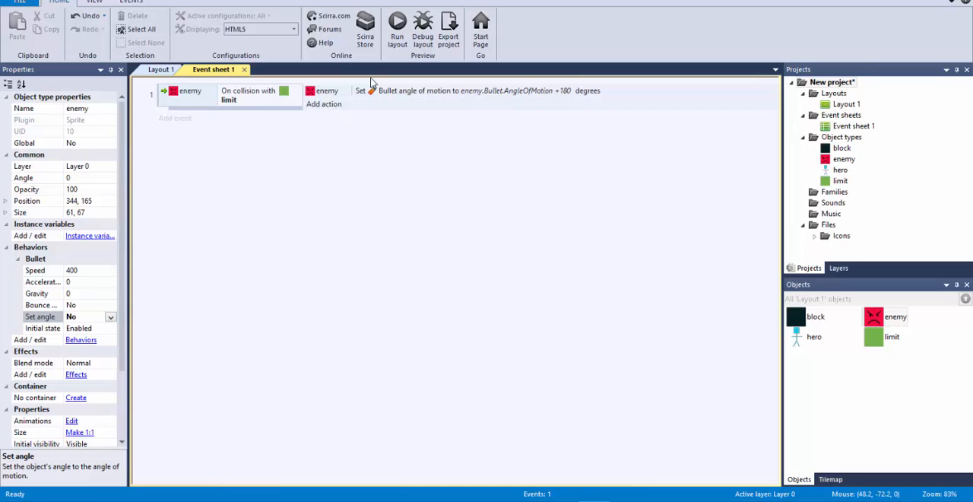
left_click(397, 30)
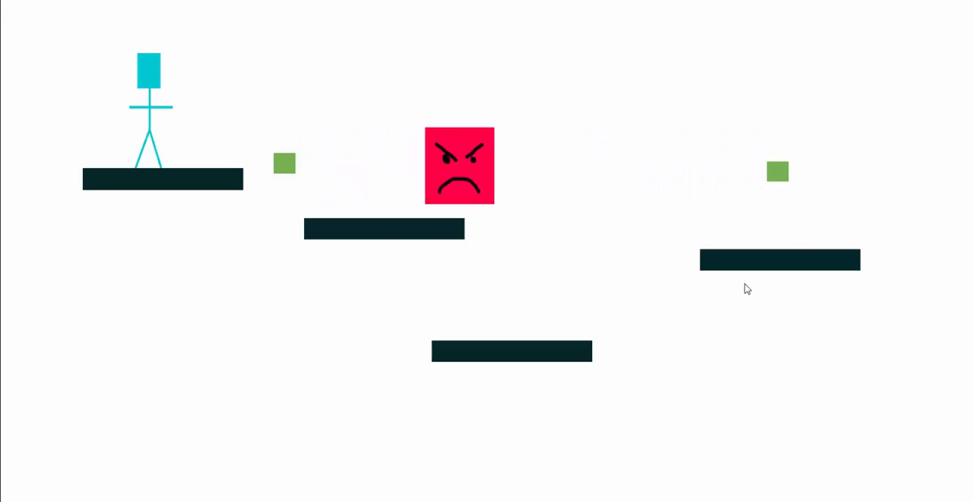
key("alt+Tab")
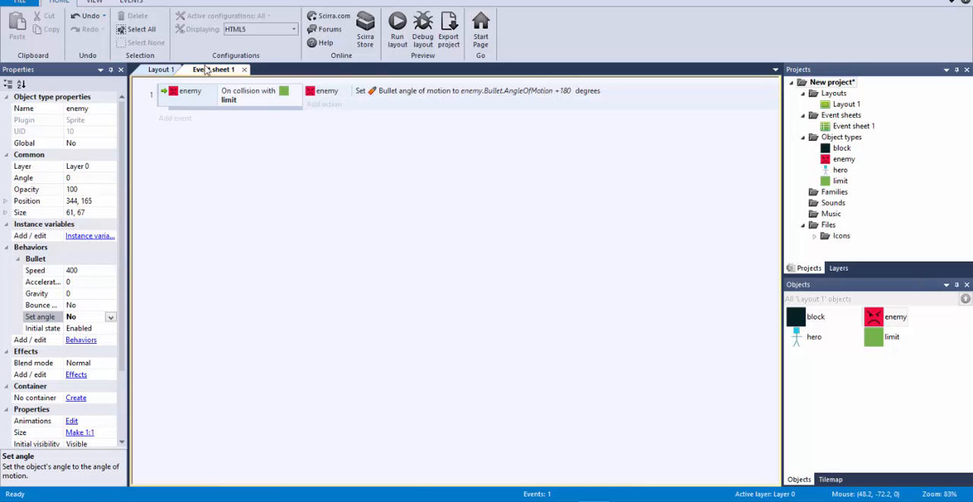
Step: Set the initial visibility of both limit markers in Layout 1 to Invisible
left_click(157, 70)
left_click(546, 202)
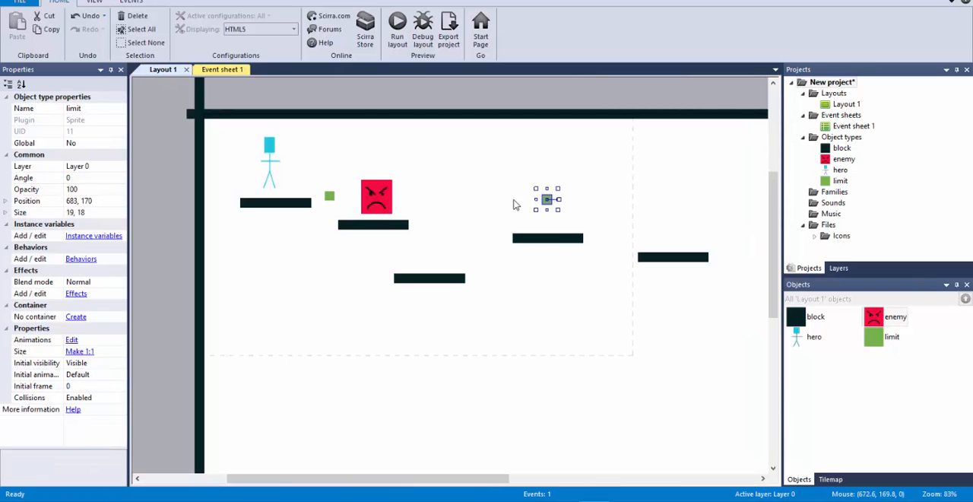
left_click(330, 197)
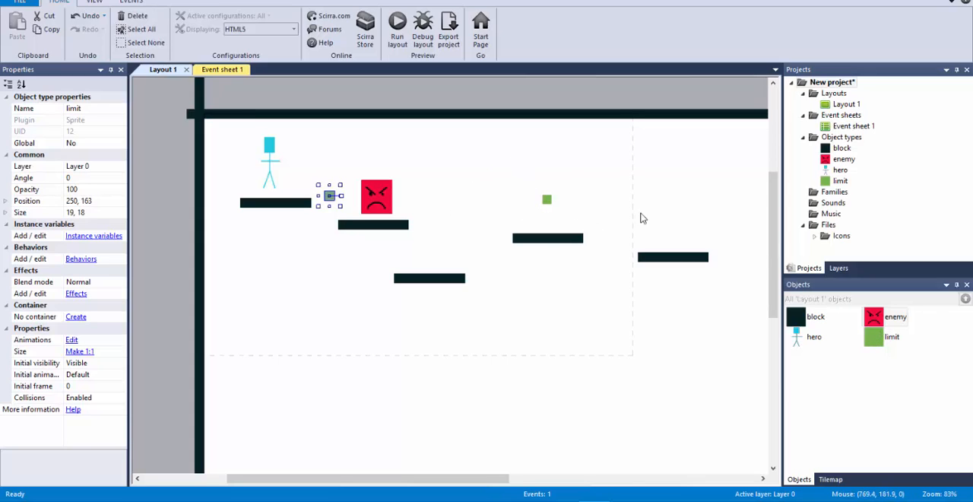
left_click(872, 345)
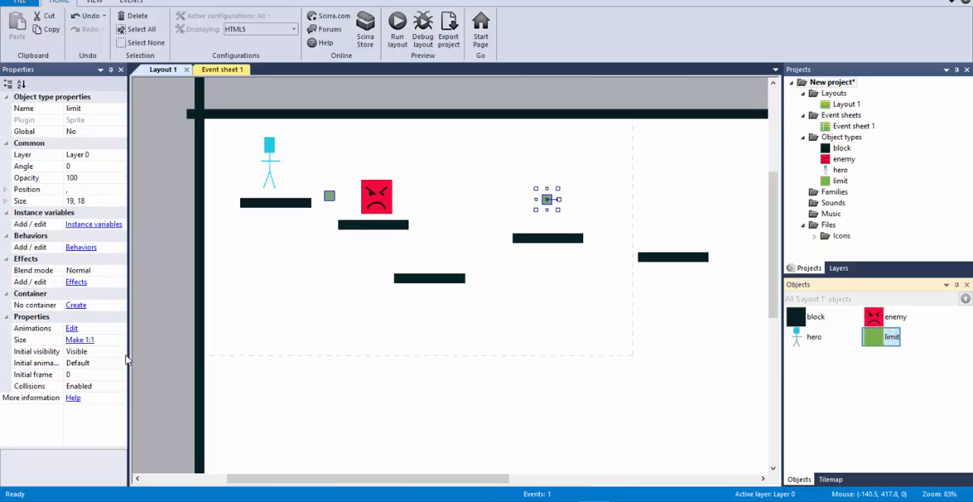
left_click(120, 358)
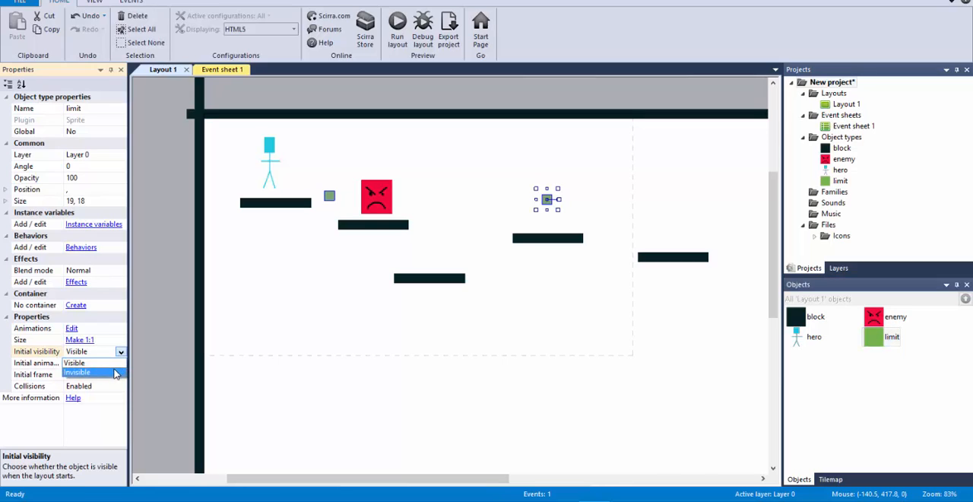
left_click(114, 372)
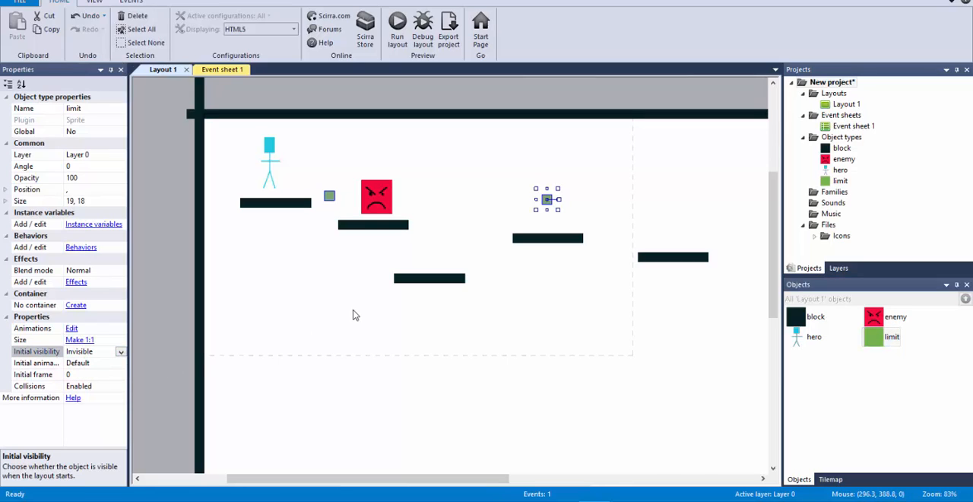
left_click(380, 267)
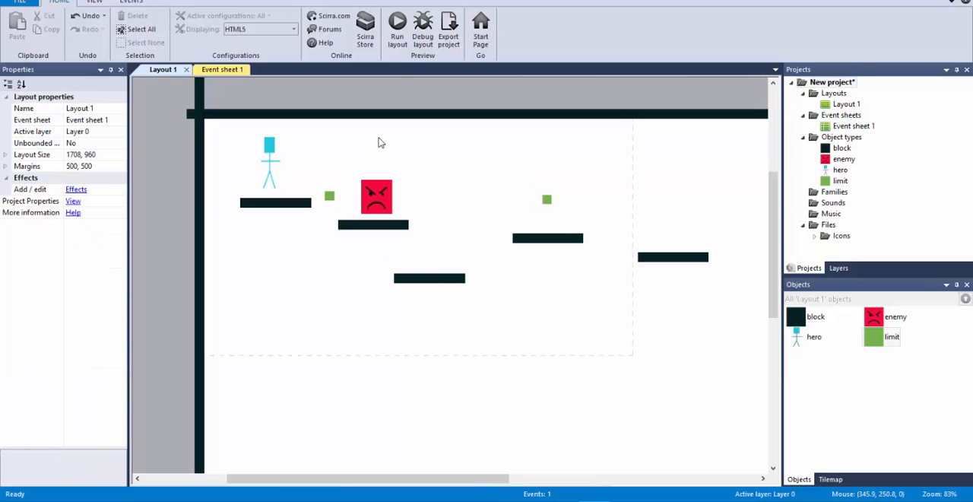
Step: Run the layout and test the game by moving and jumping the hero across the blocks around the enemy
left_click(399, 32)
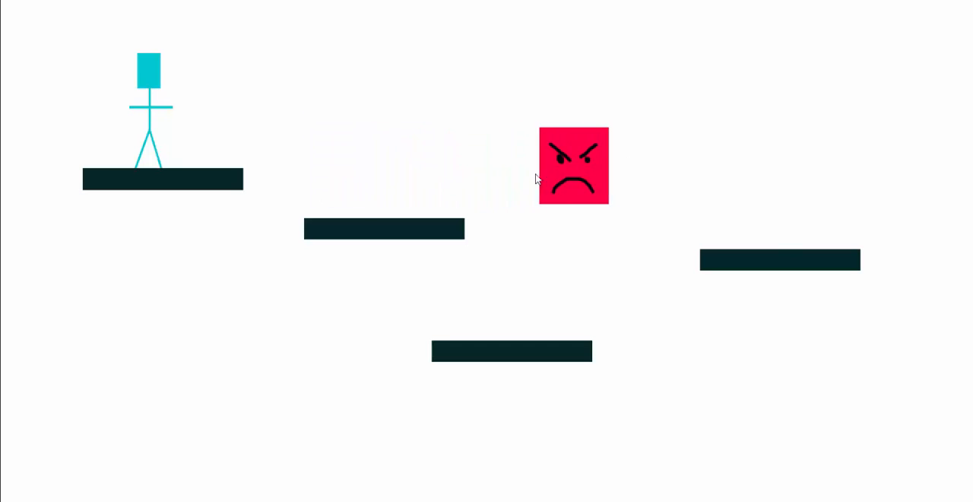
key("Right")
key("Right")
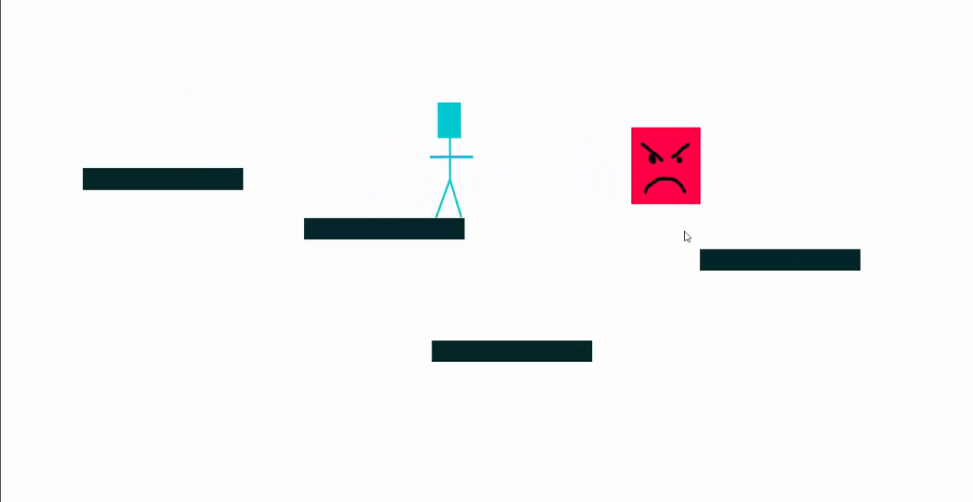
key("Up")
key("Right")
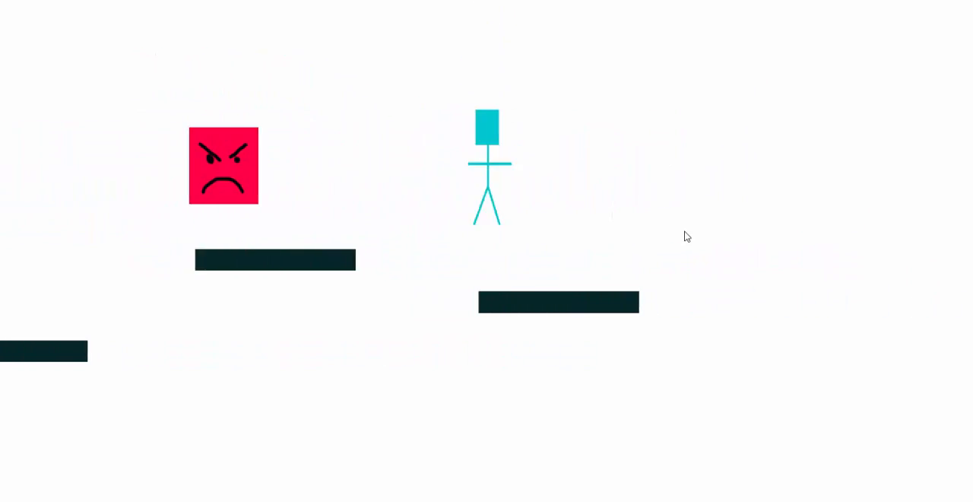
key("Up")
key("Left")
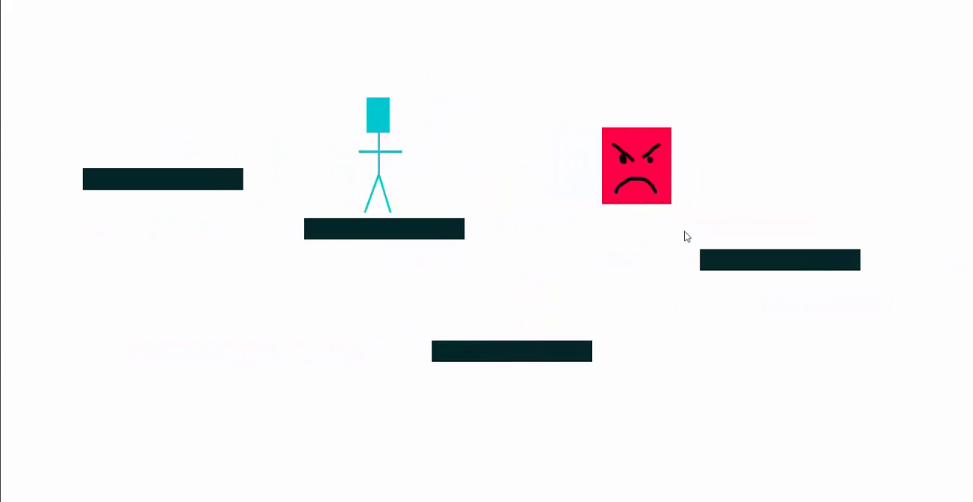
Step: Jump the hero over the moving enemy and across the remaining blocks to the last one, and return to the layout editor
key("Up")
key("Right")
key("Right")
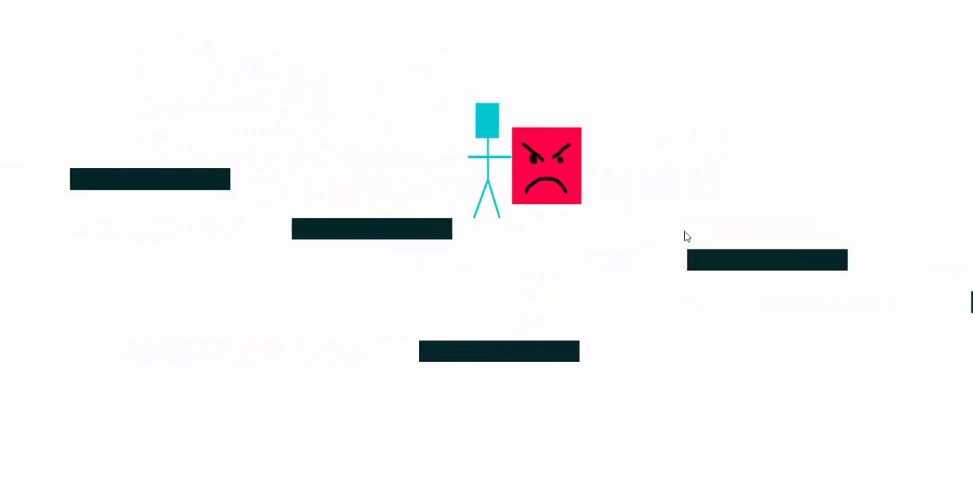
key("Up")
key("Right")
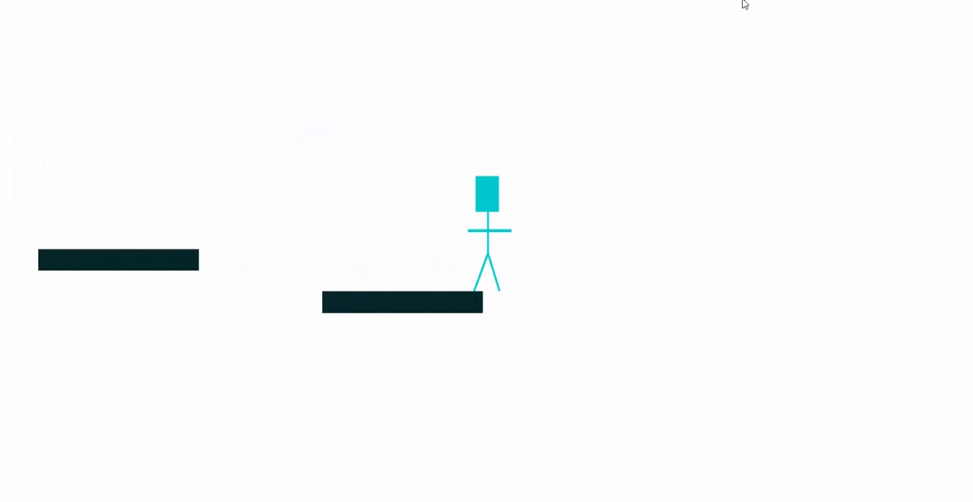
key("alt+Tab")
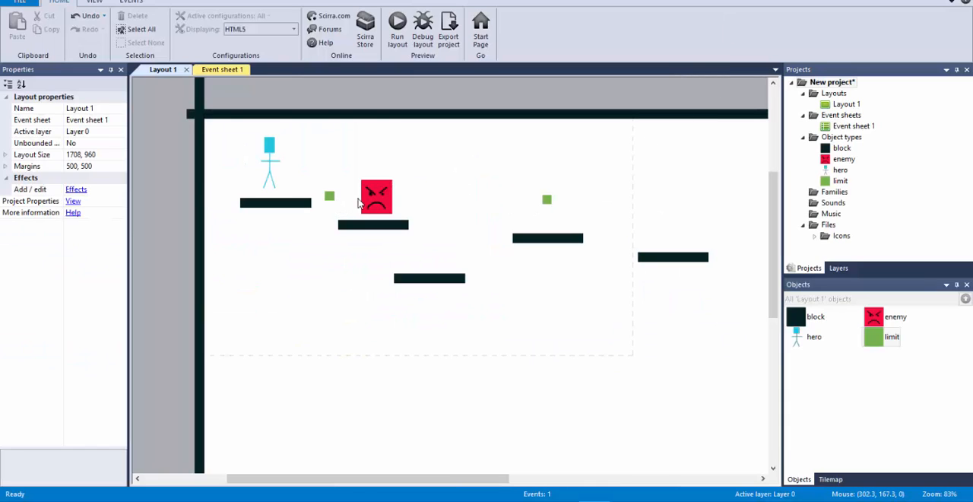
Step: Copy the enemy with its two limit markers twice, placing one set at the lower left of the layout and one at the upper right
left_click(373, 197)
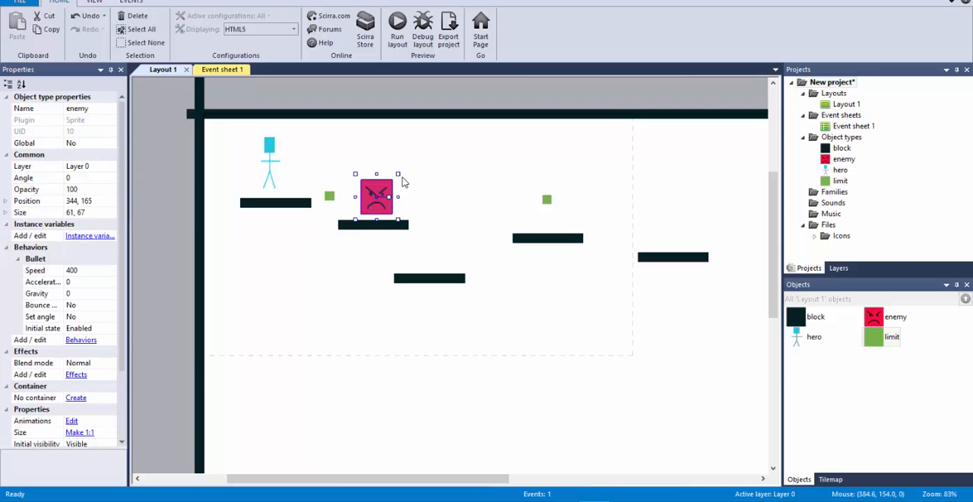
left_click(329, 199, "ctrl")
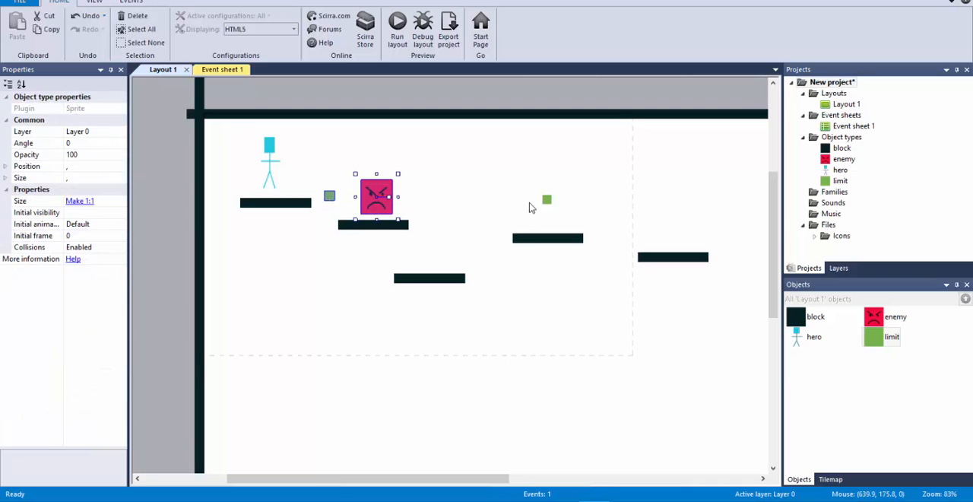
left_click(547, 199, "ctrl")
left_click_drag(378, 205, 585, 154, "ctrl")
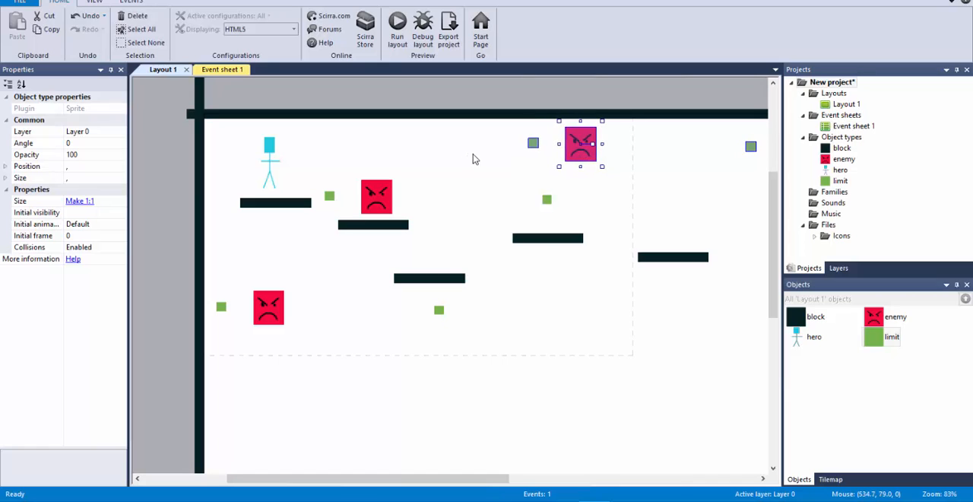
left_click(473, 190)
Step: Move the lower set's right limit marker closer to its enemy and the upper set's left marker further left, to 551, 58
left_click(438, 310)
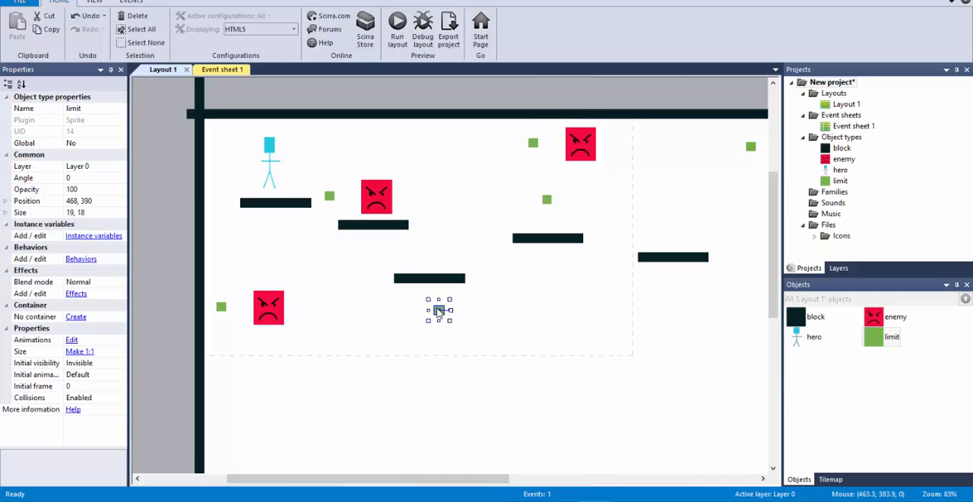
left_click_drag(436, 313, 372, 314)
left_click_drag(531, 143, 479, 144)
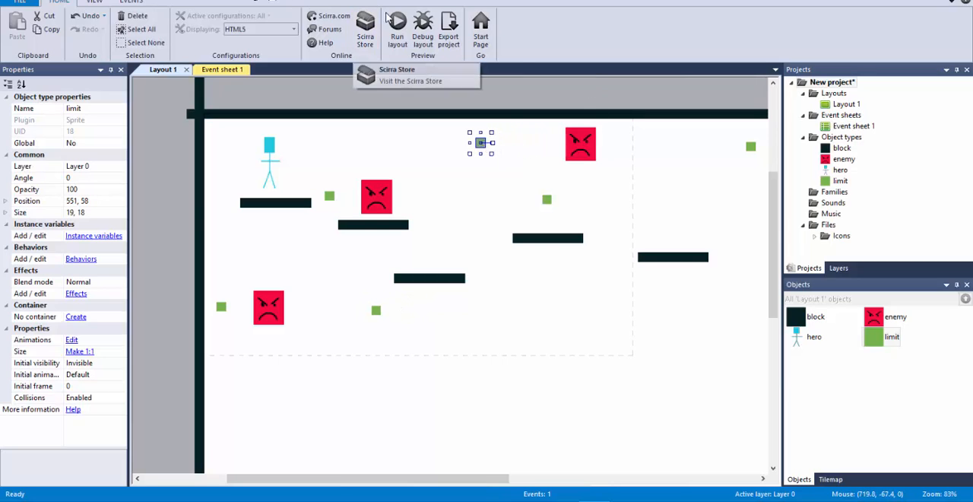
Step: Test-run the layout with the three enemies and raise the top boundary block above the layout to 844, -64
left_click(397, 29)
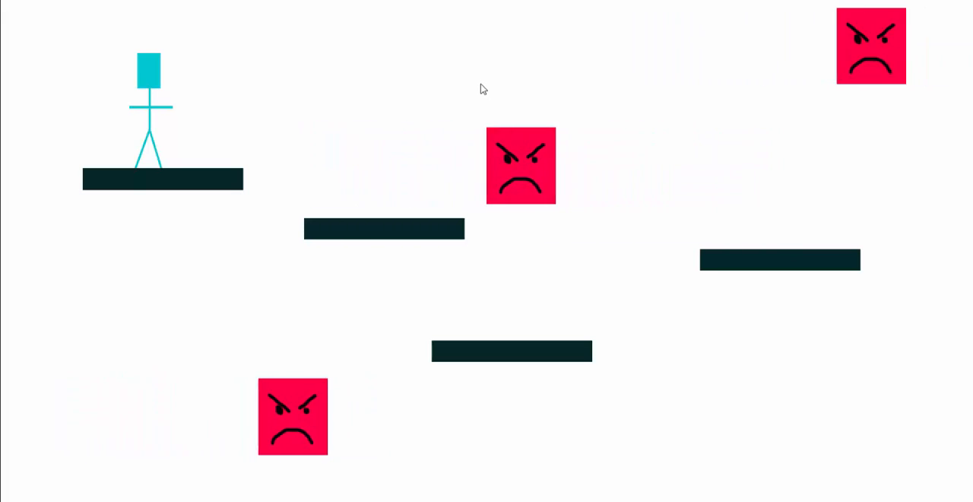
key("Right")
key("Right")
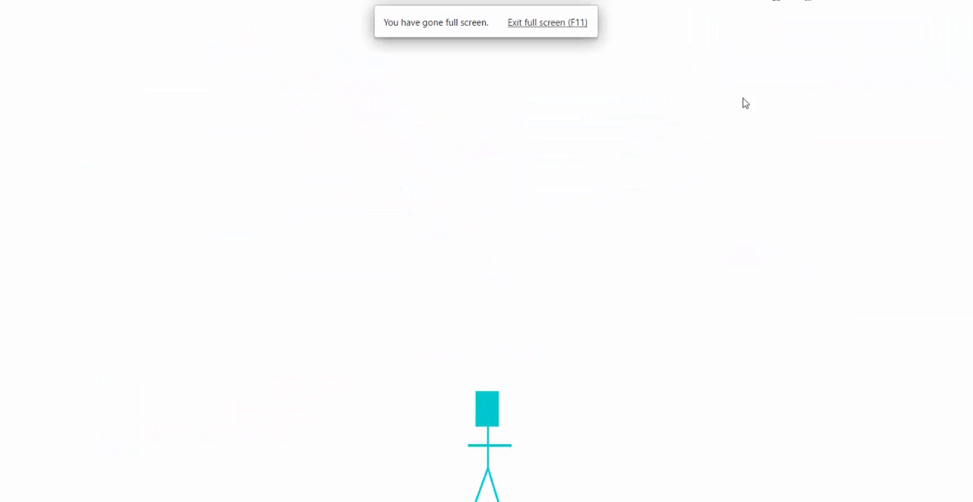
key("alt+Tab")
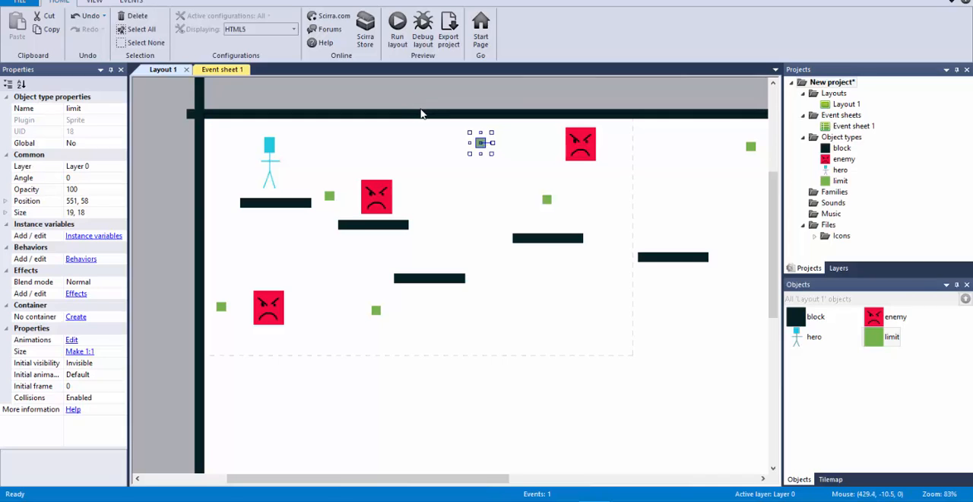
left_click_drag(422, 114, 424, 82)
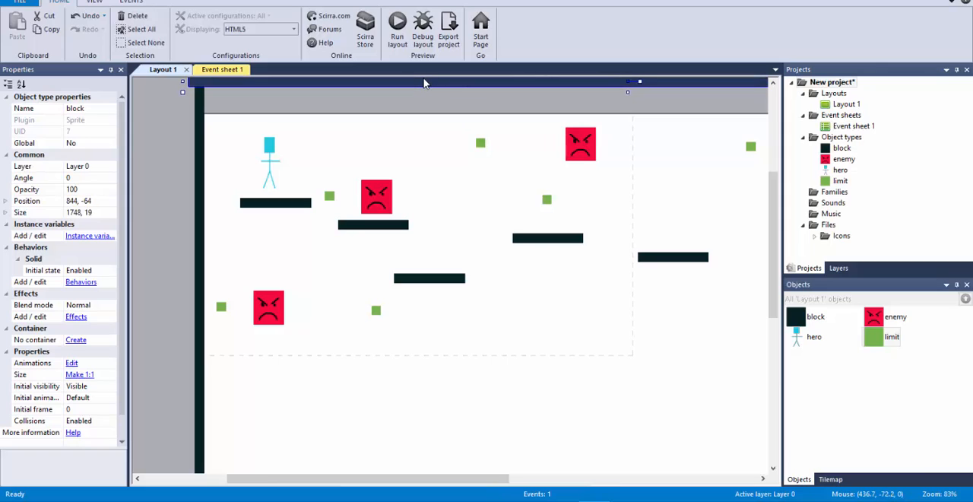
Step: Open the hero's Default animation for editing and duplicate its frame twice to make three frames
left_click(276, 164)
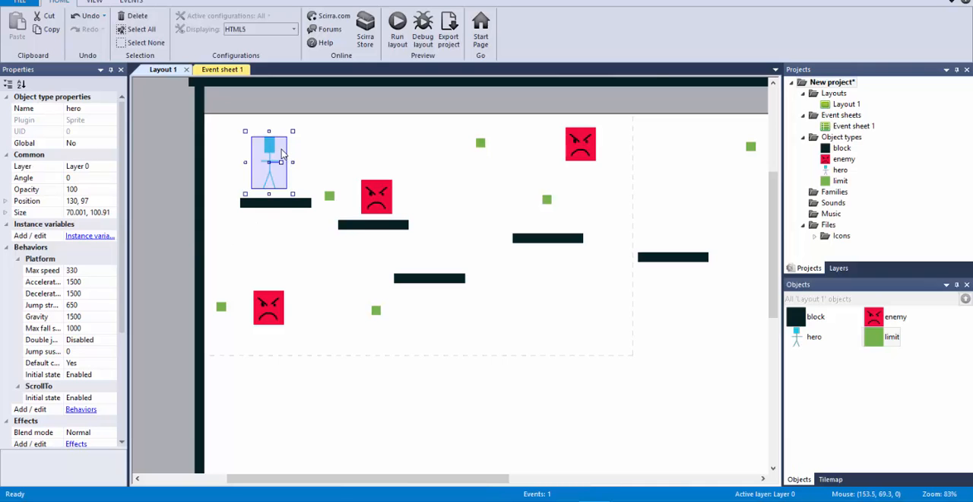
double_click(281, 153)
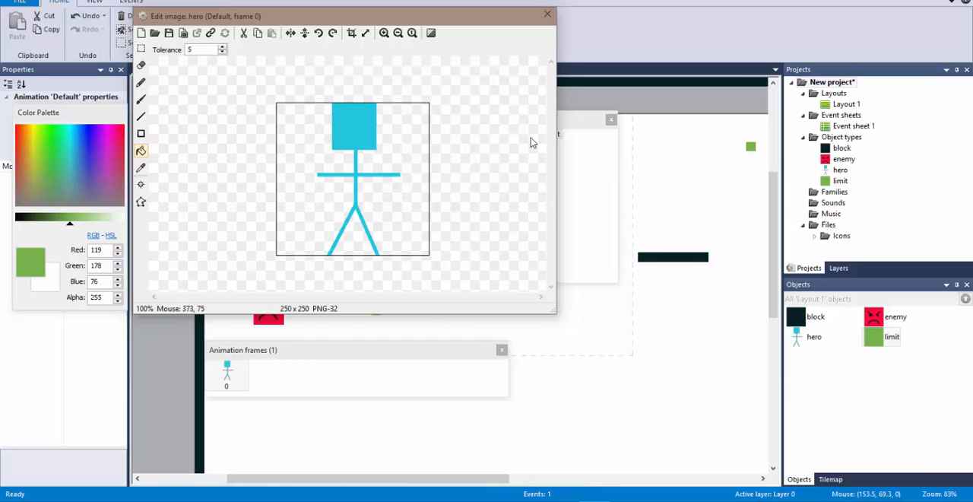
left_click_drag(584, 125, 671, 125)
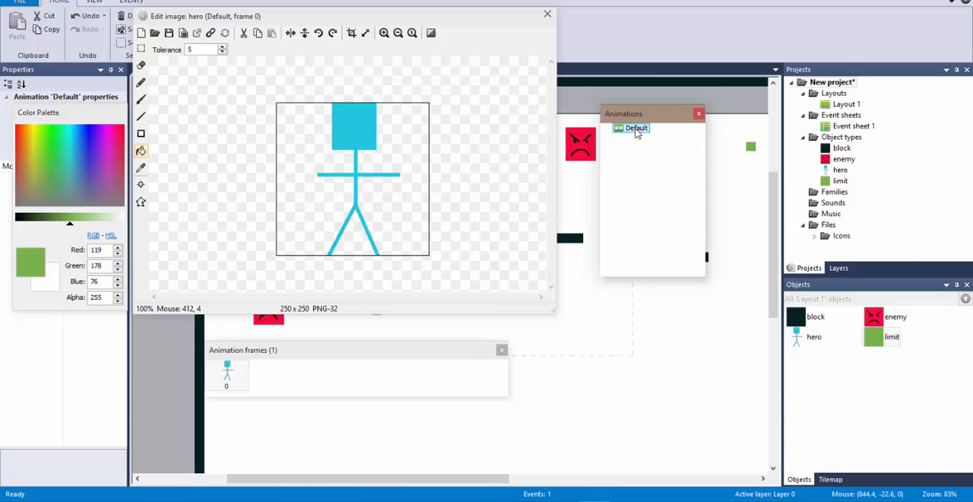
left_click(308, 363)
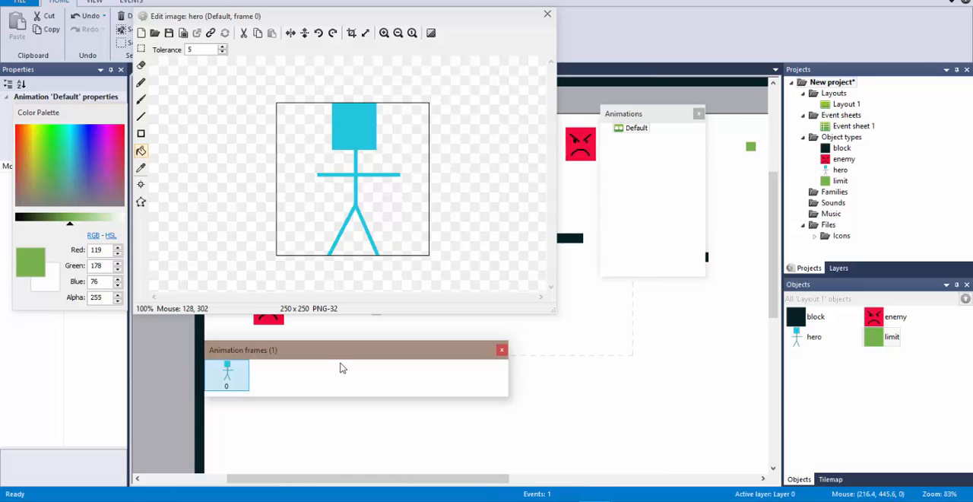
right_click(237, 373)
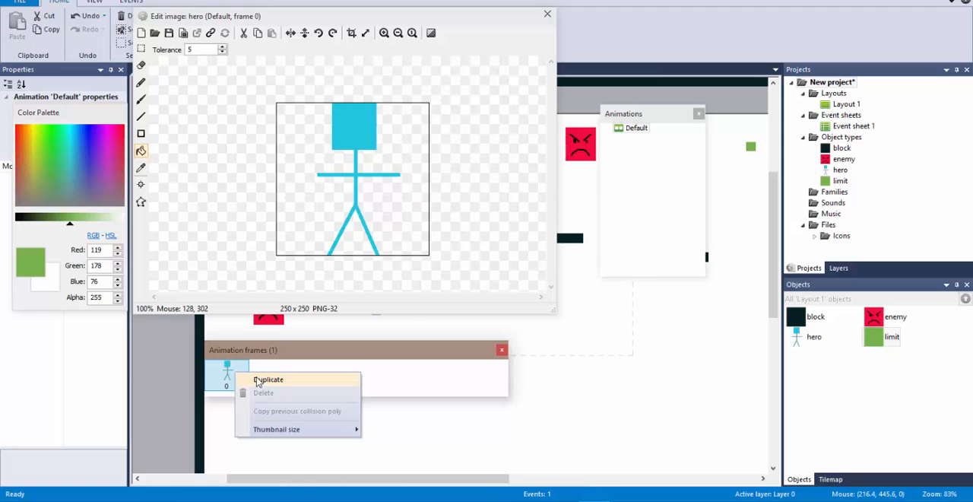
left_click(257, 380)
right_click(279, 378)
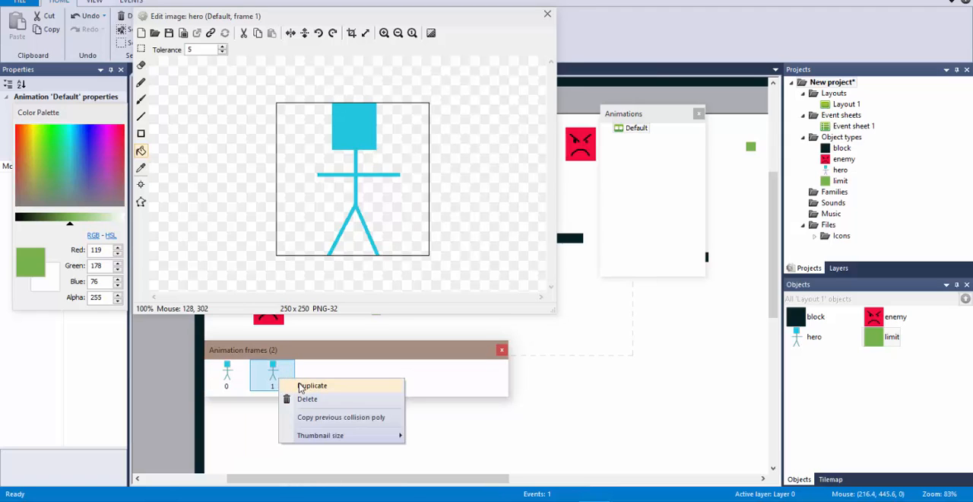
left_click(312, 386)
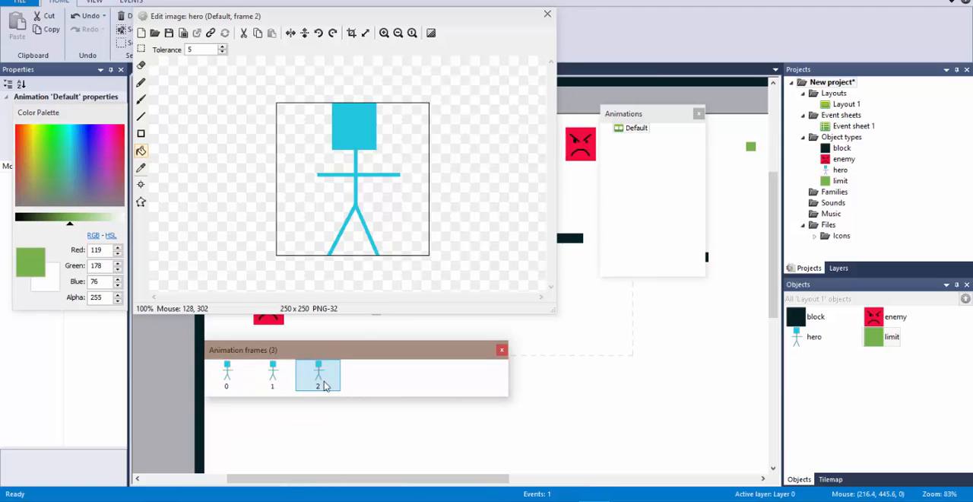
Step: Erase both arms of the stick figure in animation frame 1 with the Eraser at size 14
left_click(283, 377)
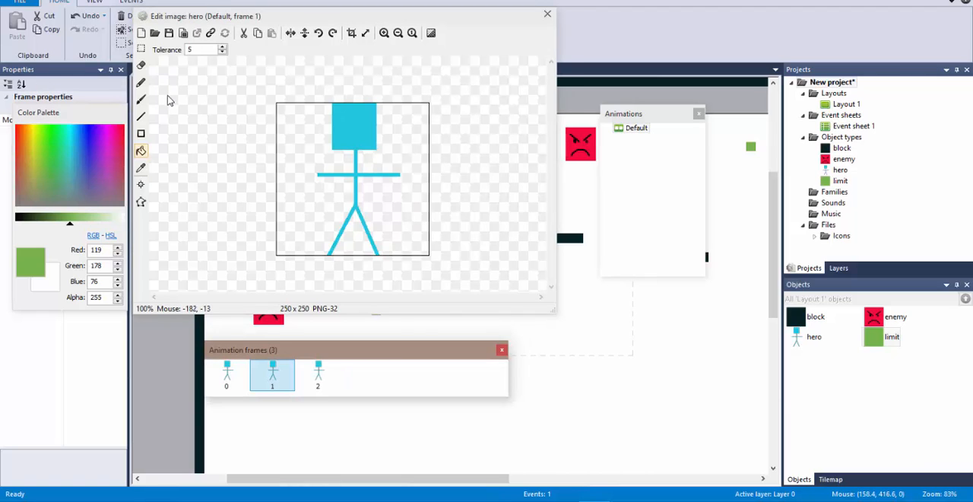
left_click(142, 66)
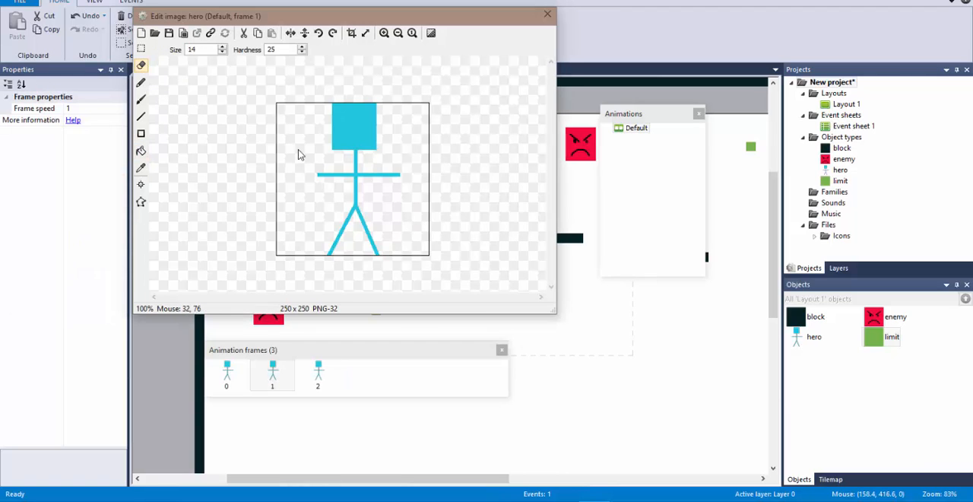
mouse_move(319, 177)
left_mouse_down()
mouse_move(396, 182)
mouse_move(376, 181)
left_mouse_up()
Step: Delete animation frame 2 and replace it with a duplicate of the armless frame 1
left_click(332, 375)
key("Delete")
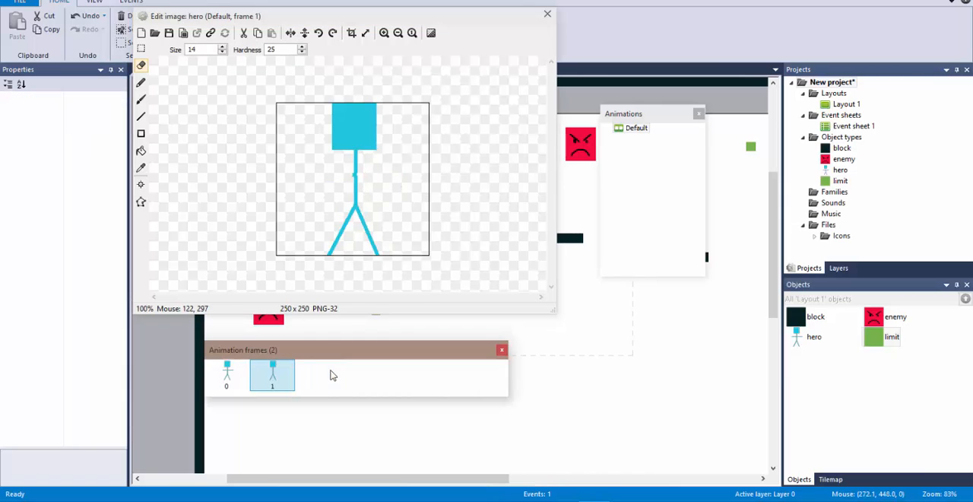
right_click(289, 364)
left_click(322, 370)
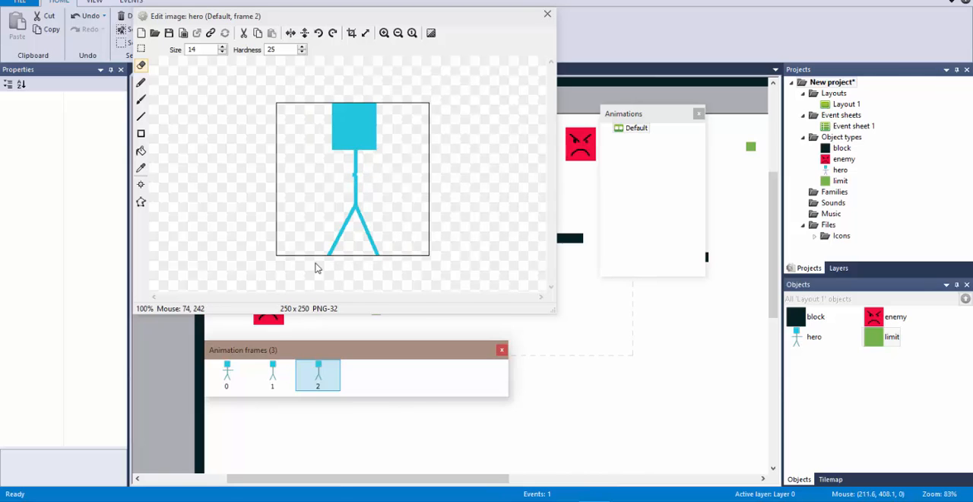
Step: Sample the hero's cyan from the head as the drawing color, RGB 32, 197, 222
left_click(141, 116)
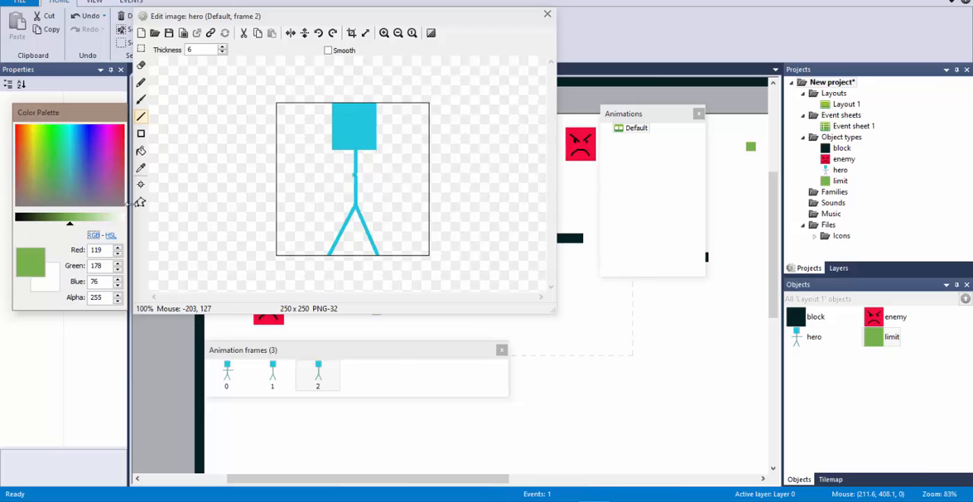
left_click(141, 167)
left_click(357, 135)
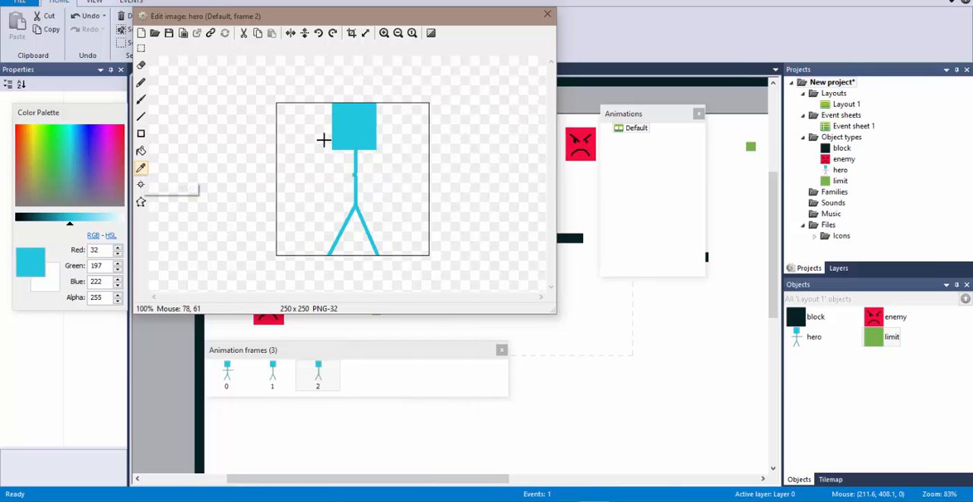
left_click(53, 172)
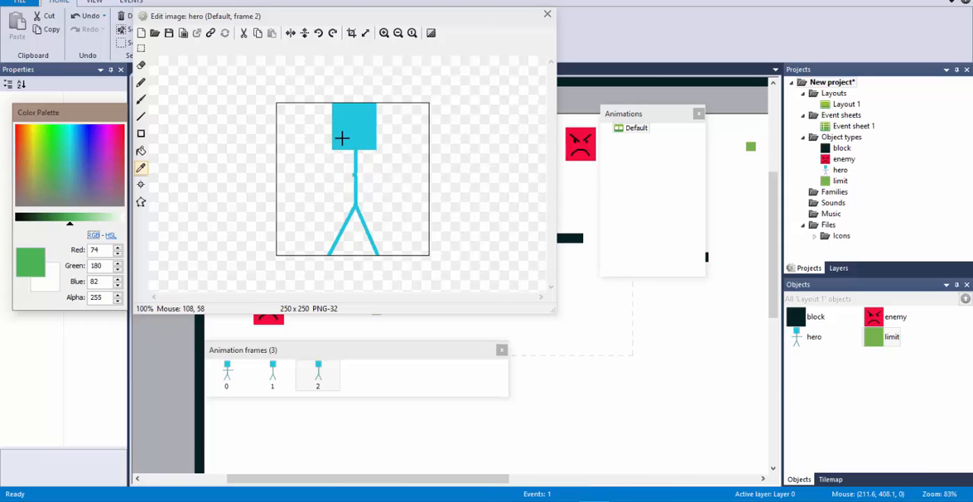
left_click(144, 173)
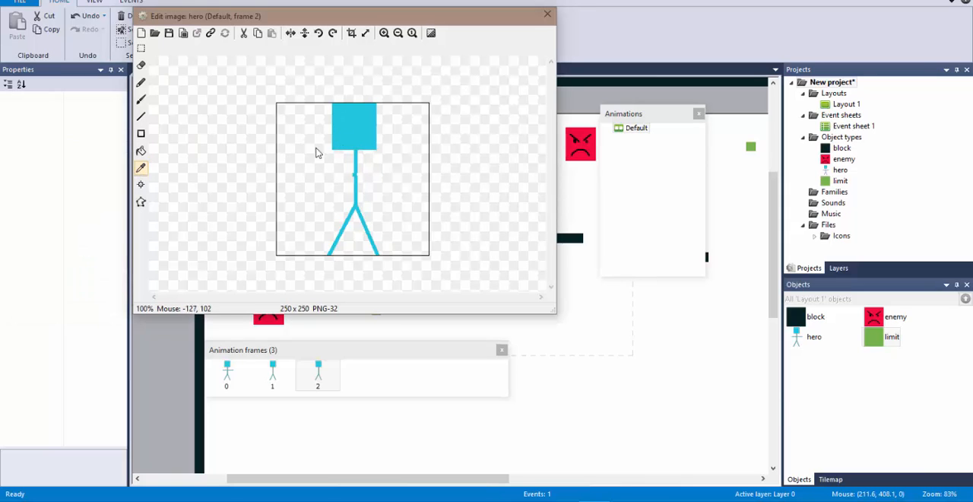
left_click(141, 168)
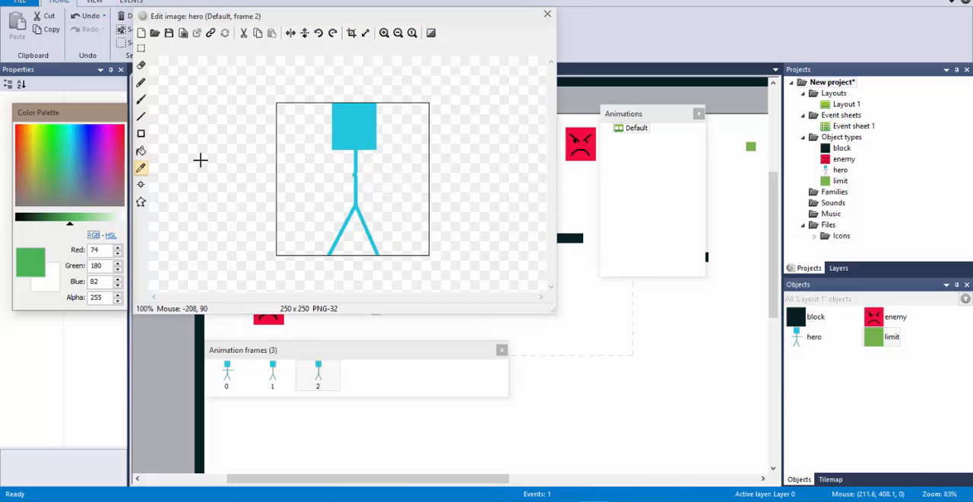
left_click(349, 130)
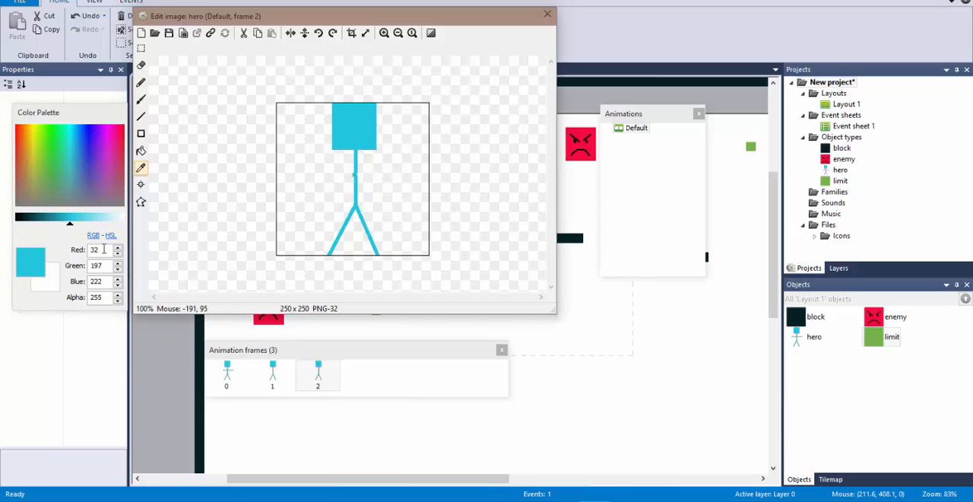
Step: Draw two raised arms on the figure in frame 2 with 6-thick lines, the right one about 94 px long
left_click(141, 116)
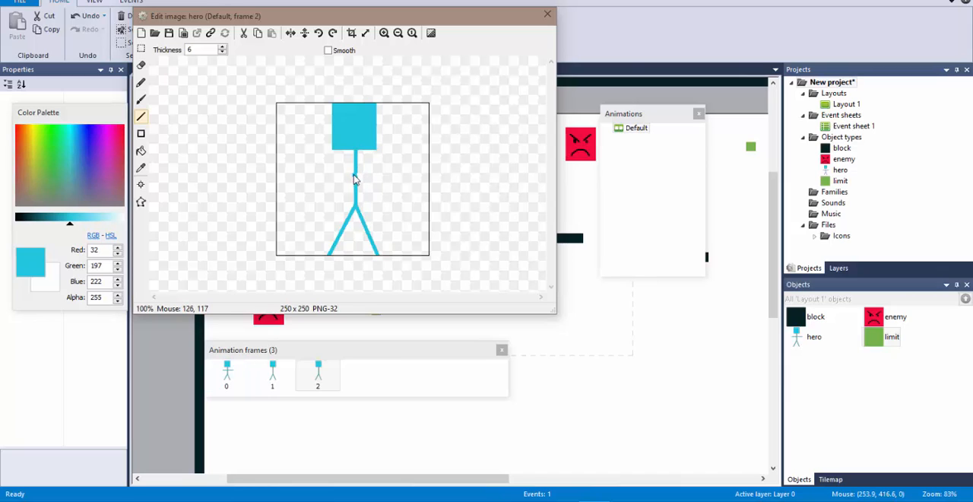
left_click_drag(355, 177, 310, 146)
left_click_drag(357, 175, 406, 148)
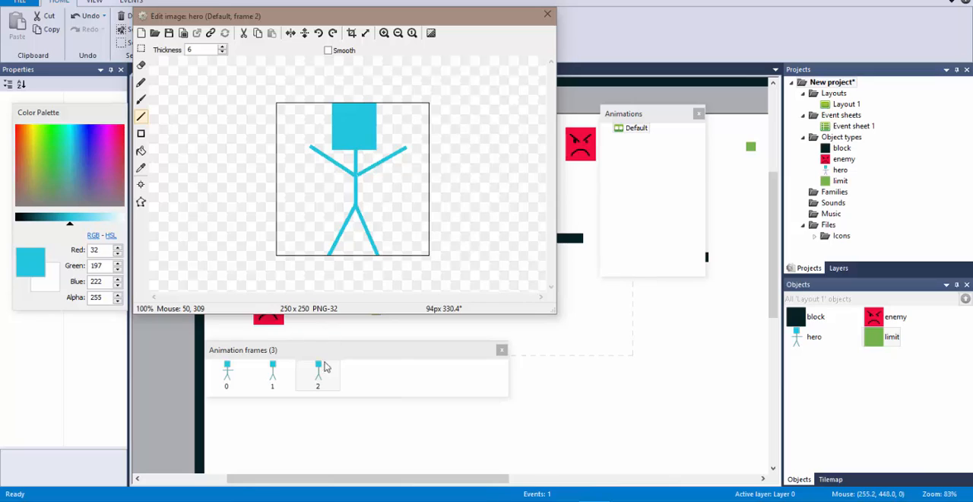
Step: Draw two lowered arms on the figure in frame 1, the left about 84 px and the right about 73 px long
left_click(272, 373)
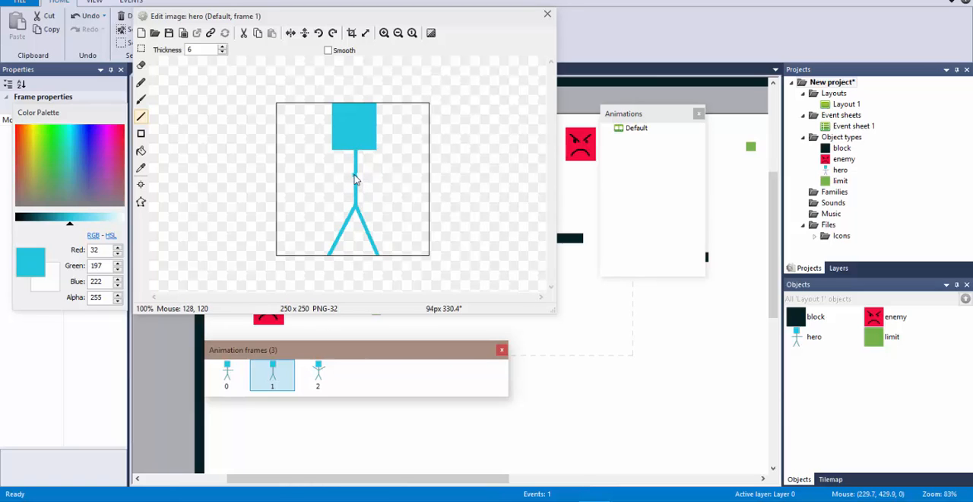
left_click_drag(354, 178, 320, 213)
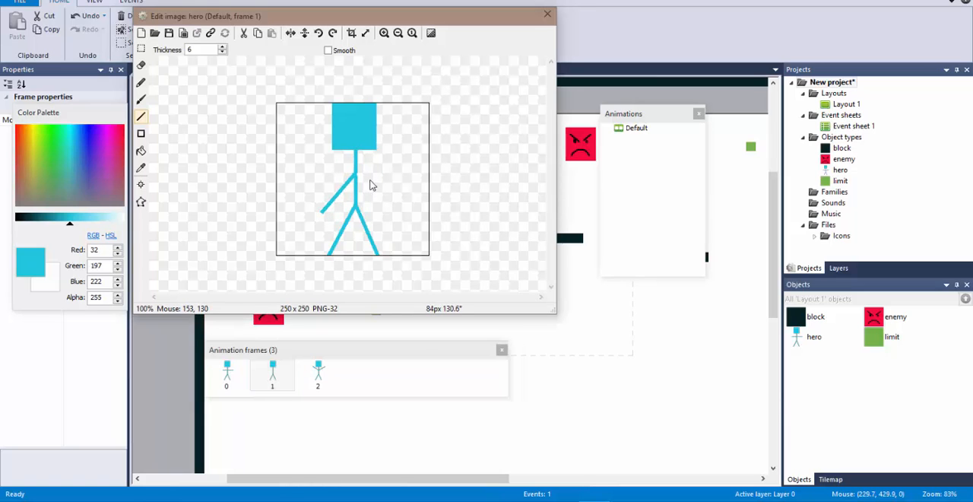
left_click_drag(355, 176, 393, 213)
Step: Duplicate frame 0 with the horizontal arms so the copy sits directly after it
left_click(228, 377)
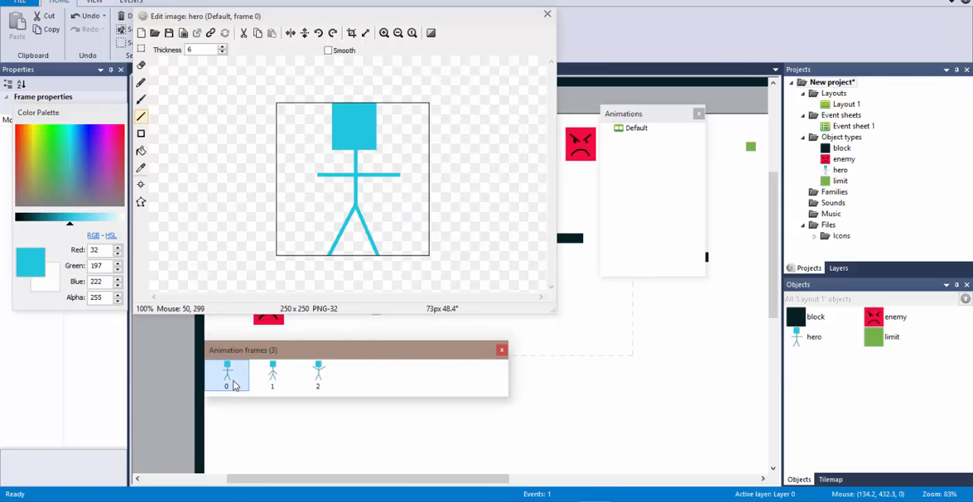
right_click(236, 384)
left_click(268, 388)
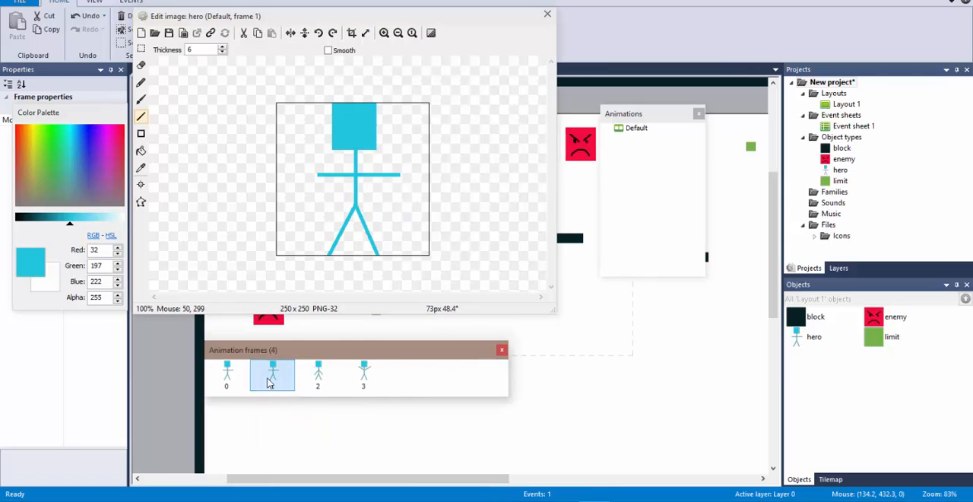
Step: Move the duplicated horizontal-arms frame between the lowered-arms and raised-arms frames, and run the layout to preview the animation
left_click(320, 375)
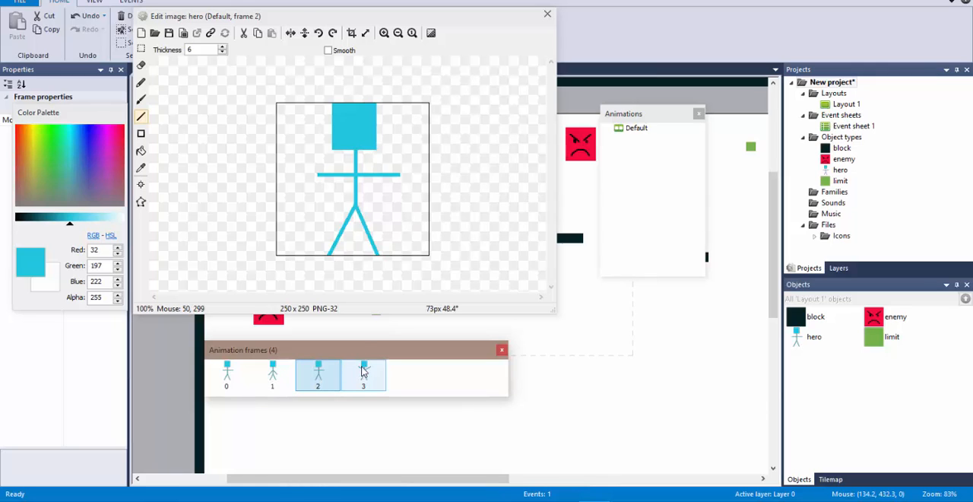
left_click(228, 376)
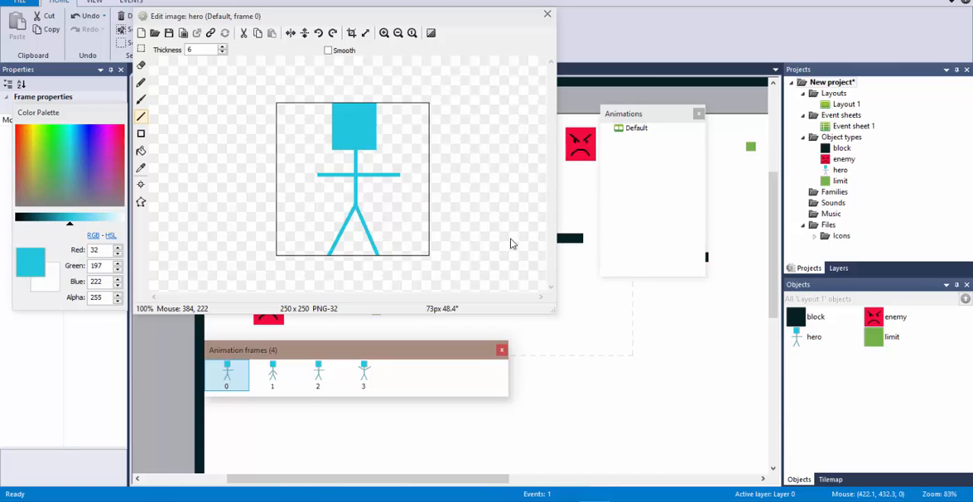
left_click(548, 14)
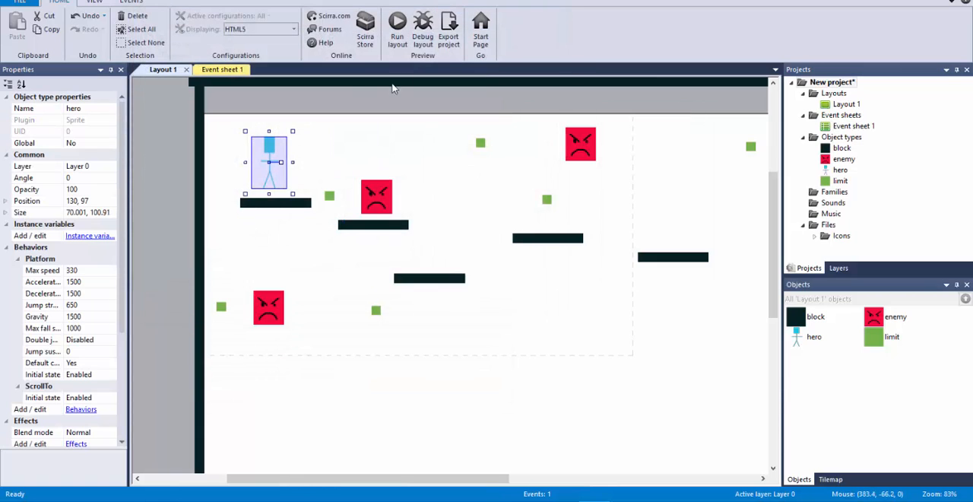
left_click(397, 30)
Step: Open the hero's Default animation for editing and rearrange the image editor and color palette windows to uncover the animation properties
double_click(267, 163)
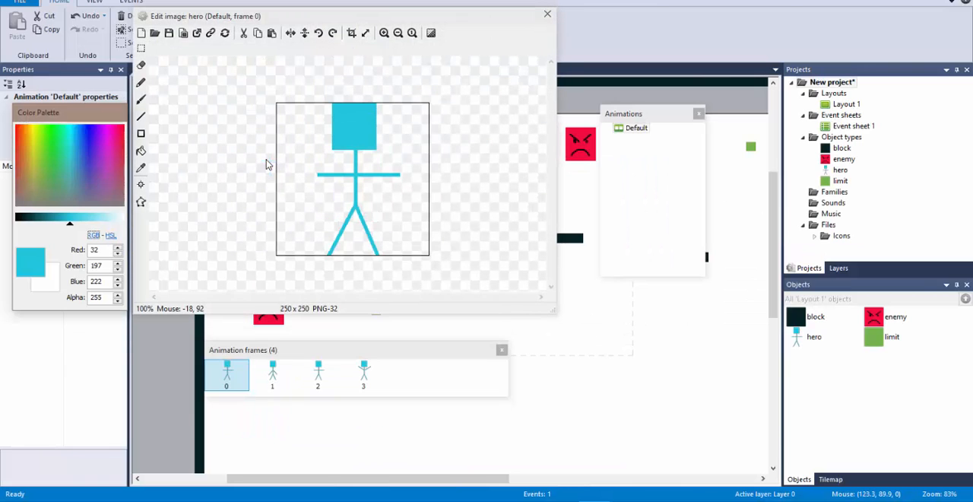
left_click(637, 128)
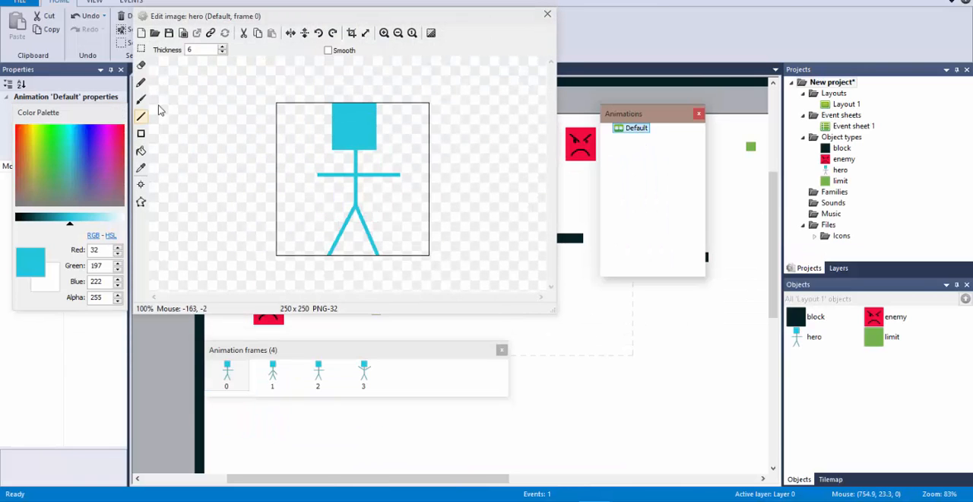
left_click(66, 90)
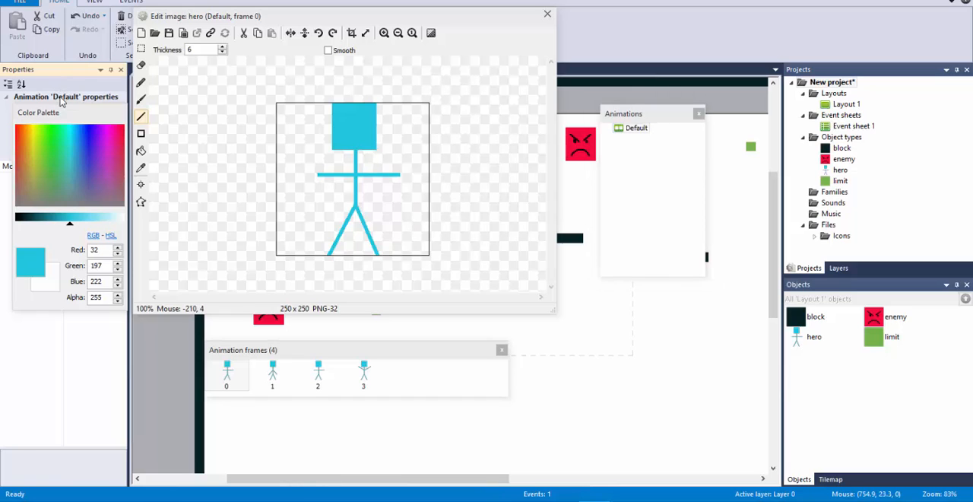
left_click(60, 103)
left_click(61, 98)
double_click(72, 71)
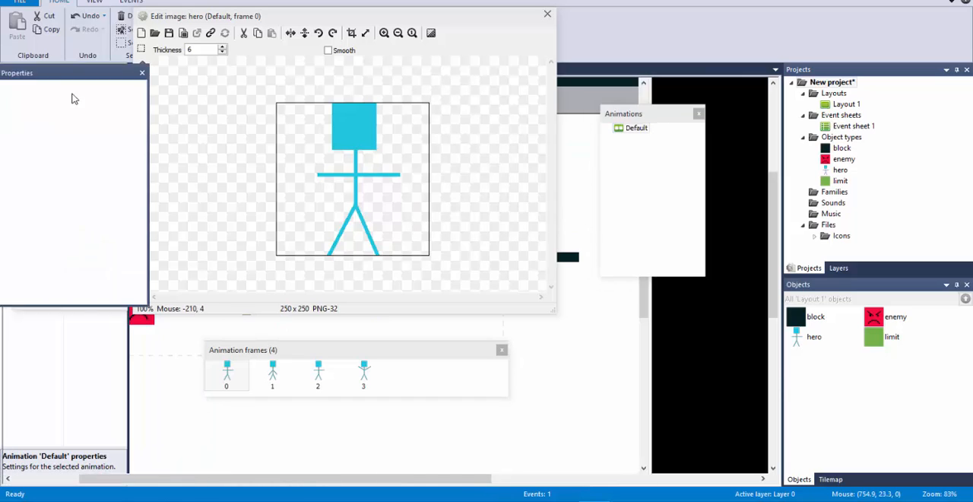
double_click(107, 73)
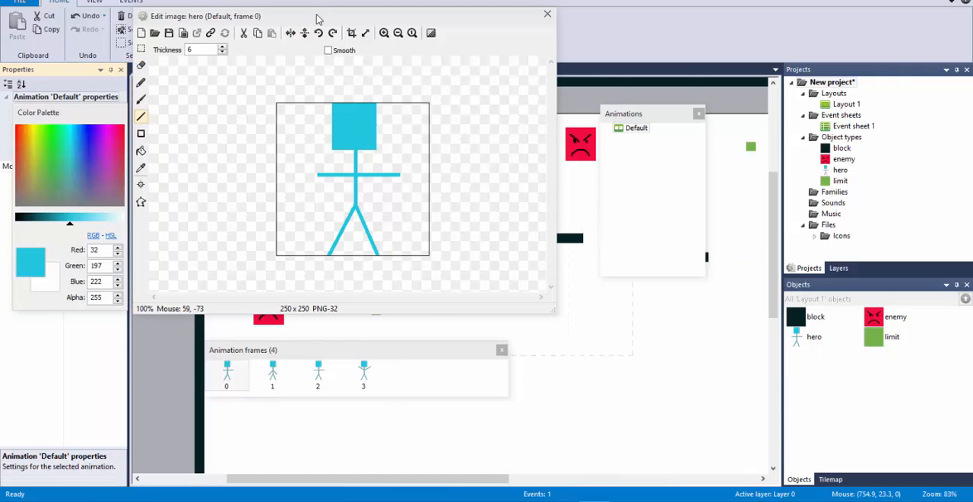
left_click_drag(304, 16, 451, 20)
left_click_drag(106, 116, 231, 153)
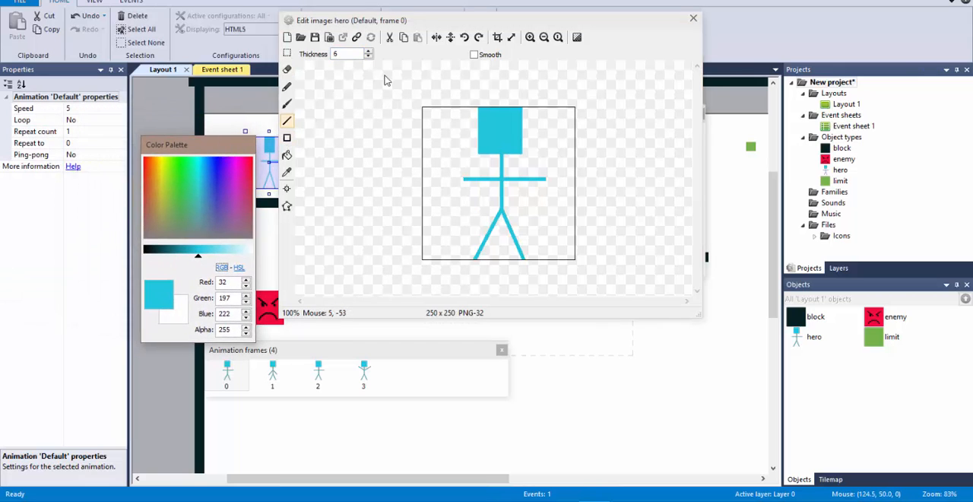
left_click_drag(177, 145, 82, 193)
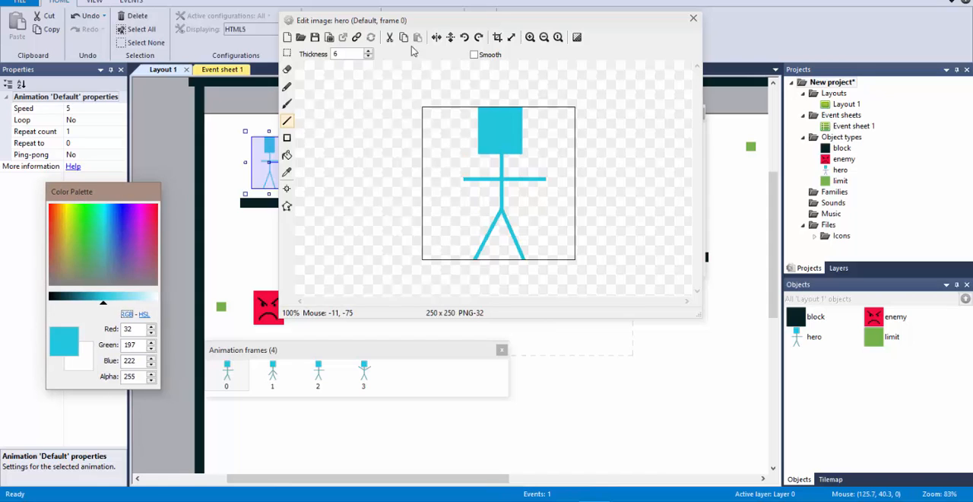
left_click_drag(431, 25, 327, 24)
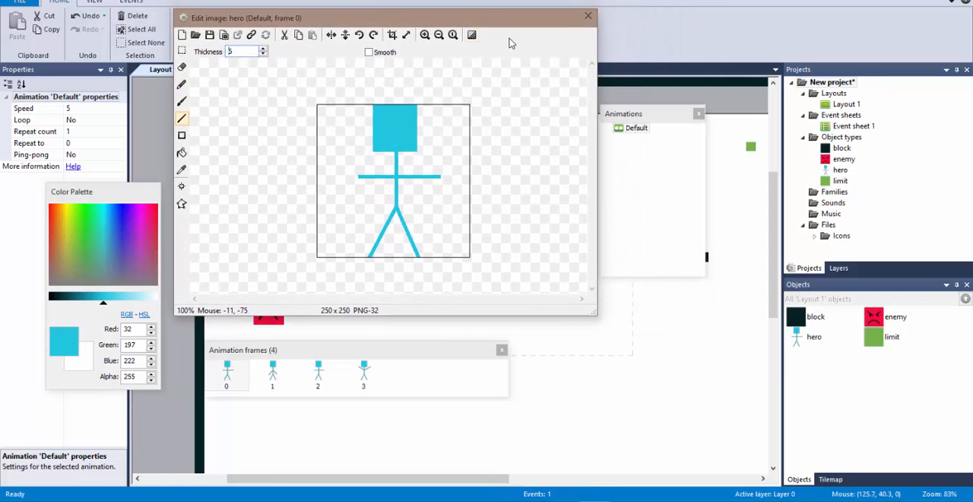
Step: Set the hero's Default animation to loop and close the image editor
left_click(662, 124)
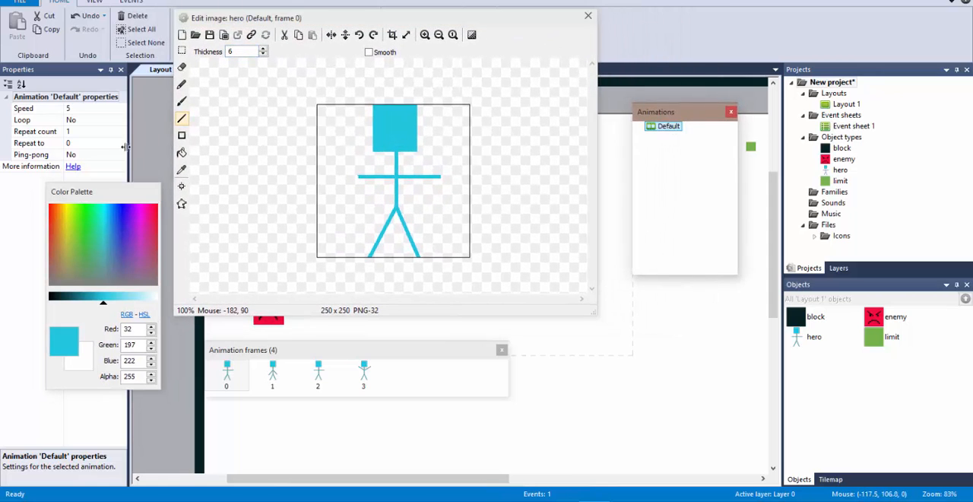
left_click(675, 126)
left_click(653, 129)
left_click(119, 121)
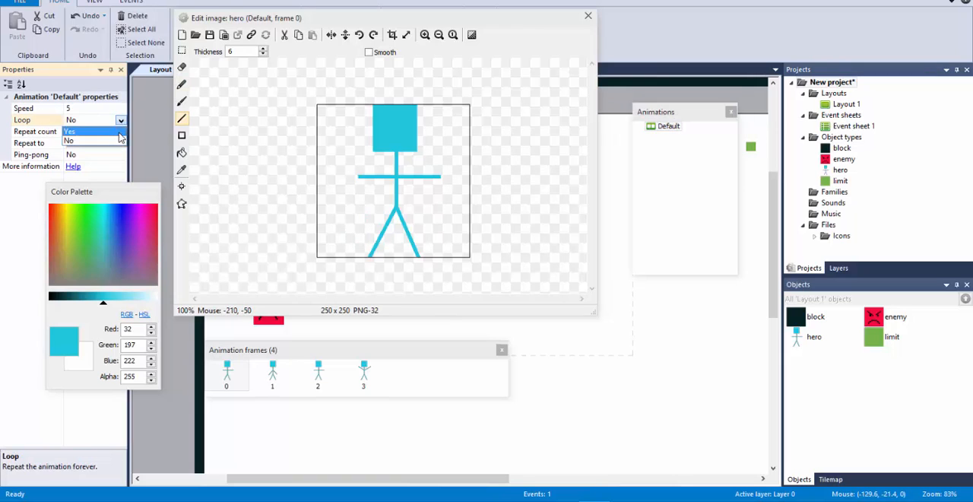
left_click(120, 131)
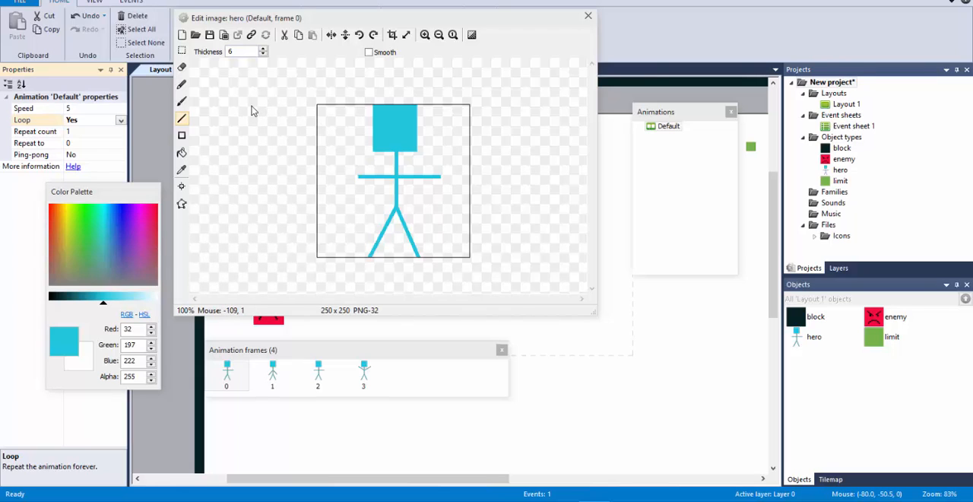
left_click(590, 17)
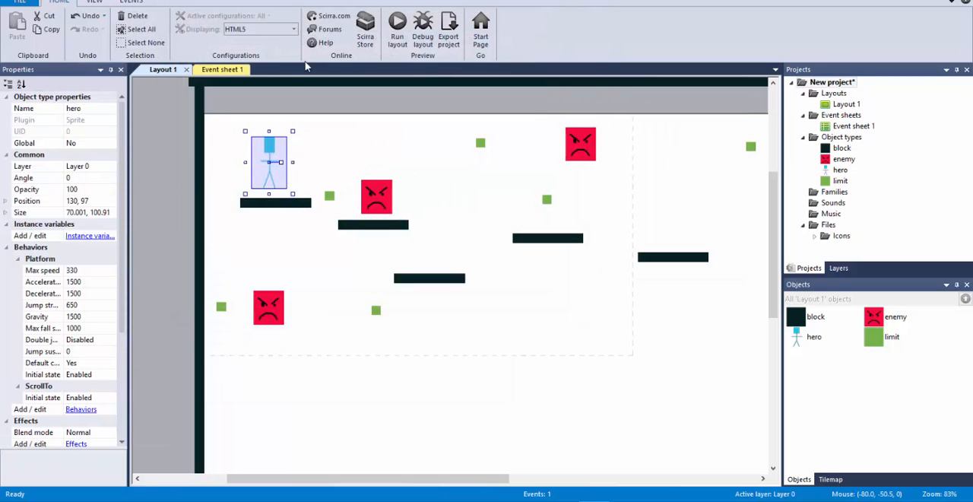
Step: Run the layout, move and jump the hero around the platforms to check the looping arm animation, and end the preview
left_click(397, 30)
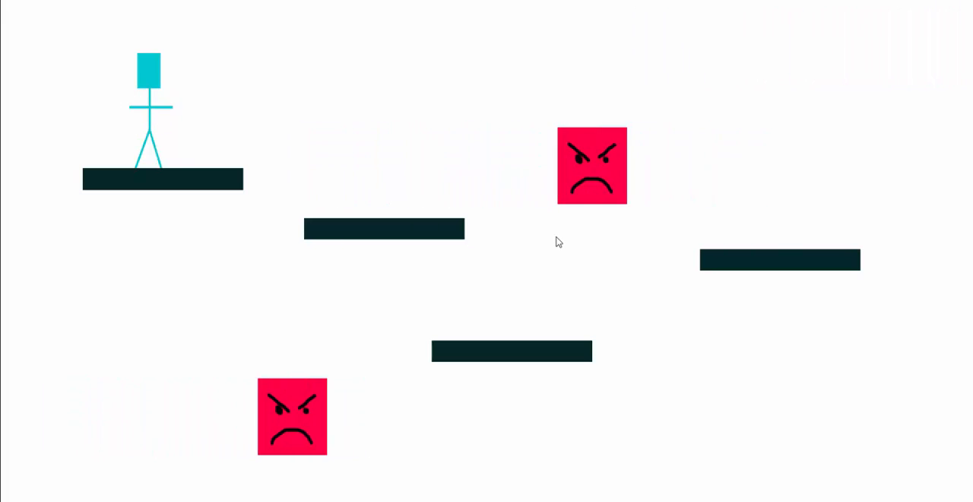
key("Right")
key("Up")
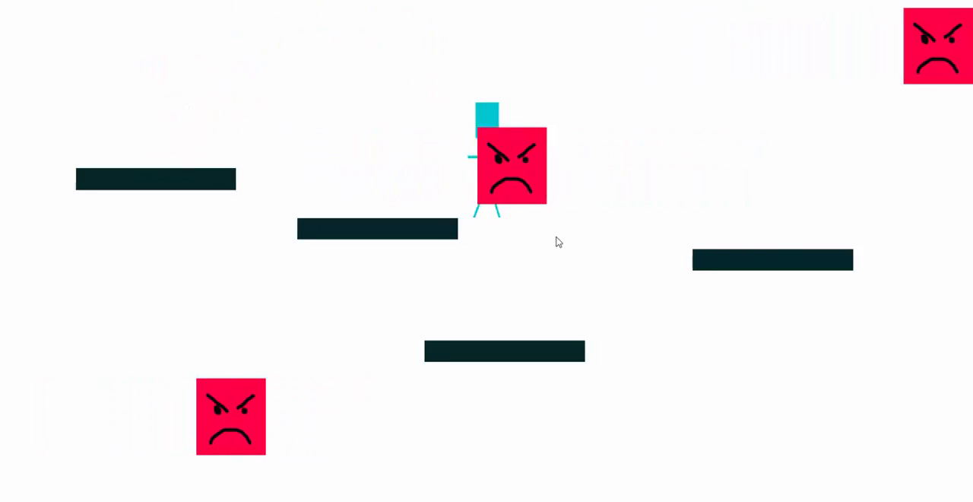
key("Left")
key("Right")
key("Up")
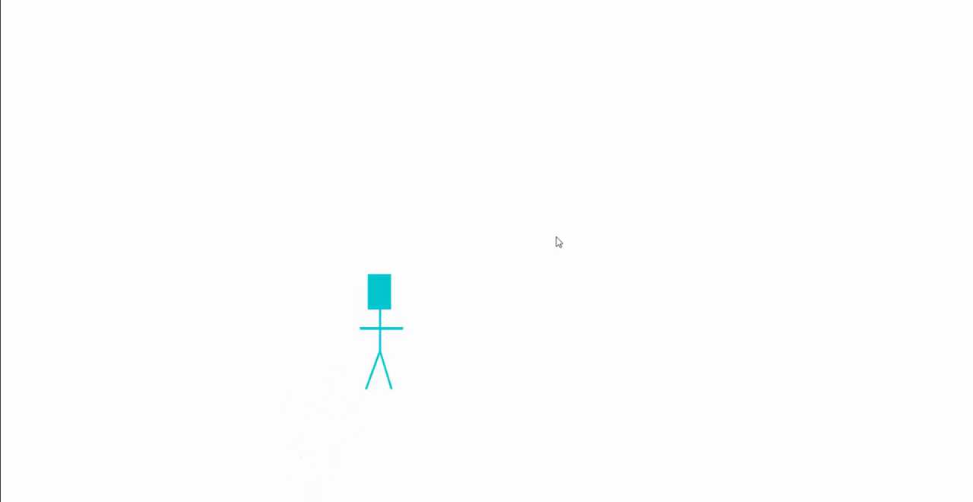
key("Left")
key("Up")
key("Up")
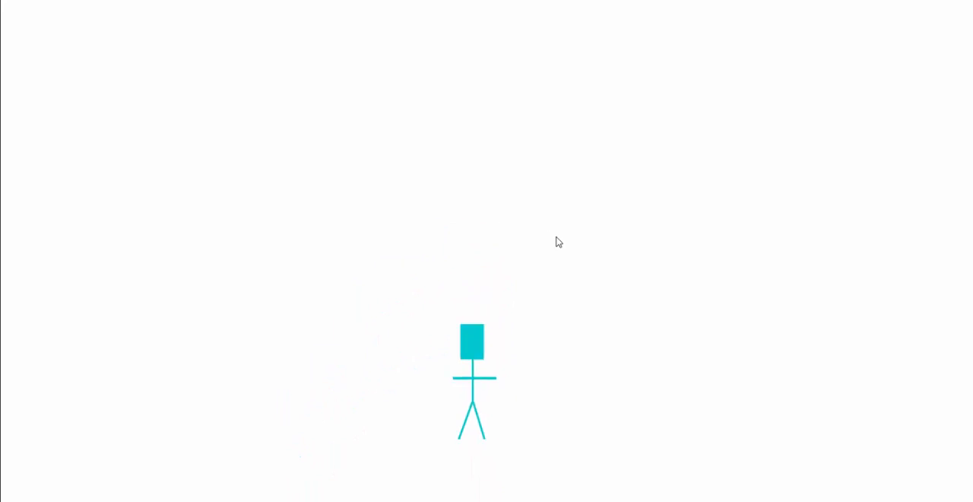
key("Right")
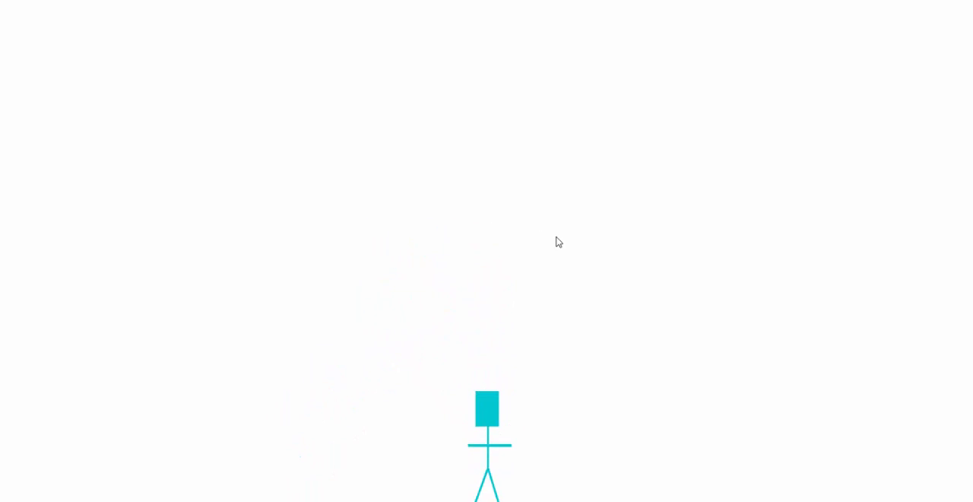
key("alt+F4")
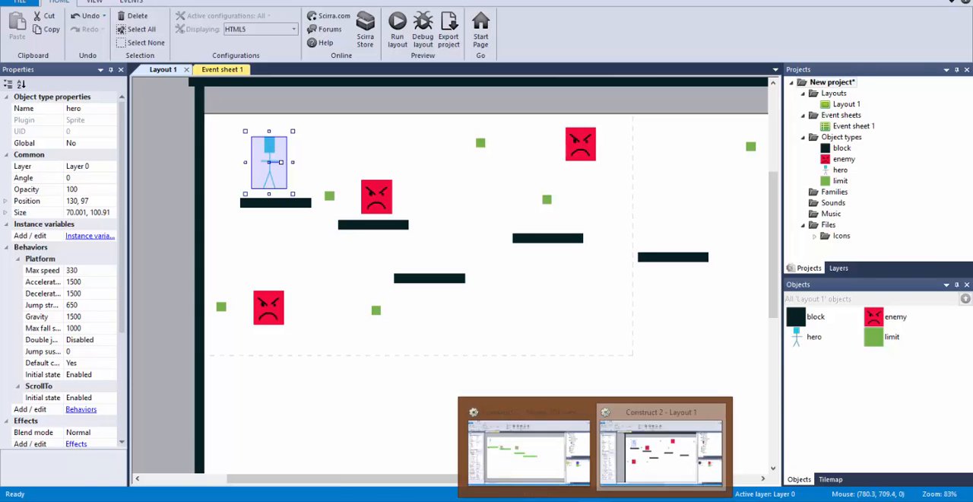
Step: Switch to the other open Construct 2 project with green platforms and run its layout
left_click(506, 461)
left_click(573, 149)
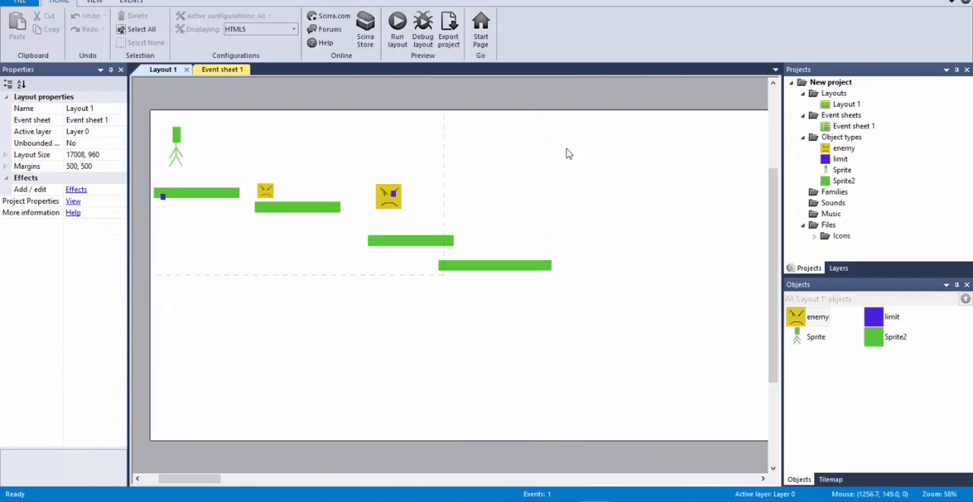
key("F5")
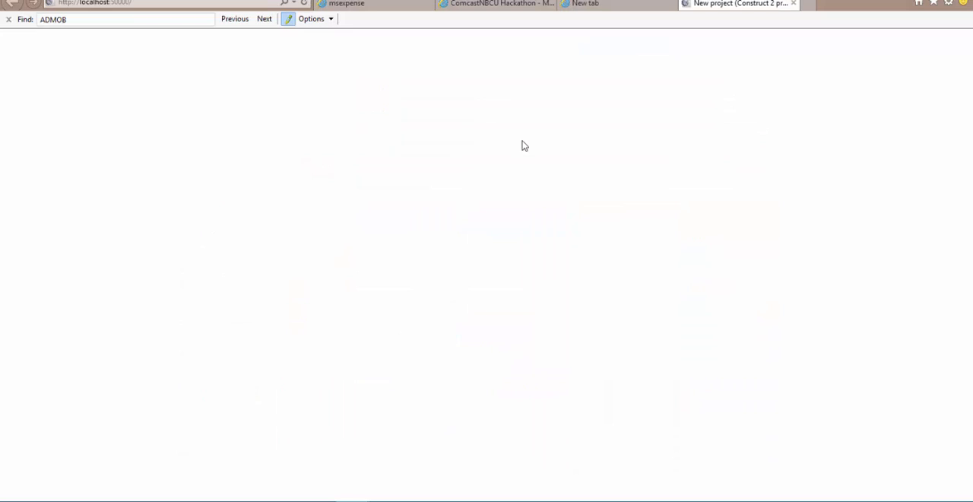
Step: Move and jump the green hero across the platforms to check its animation among the enemies, and return from the preview to the layout
key("Right")
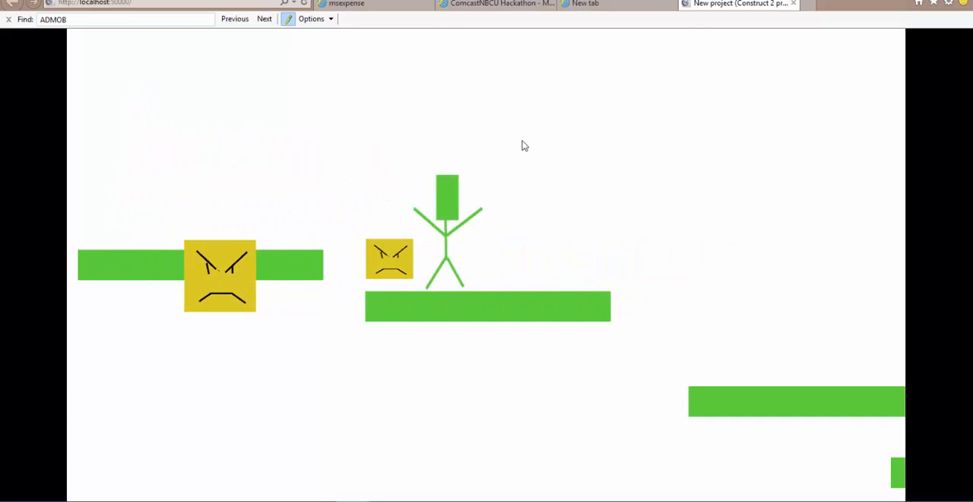
key("Up")
key("Right")
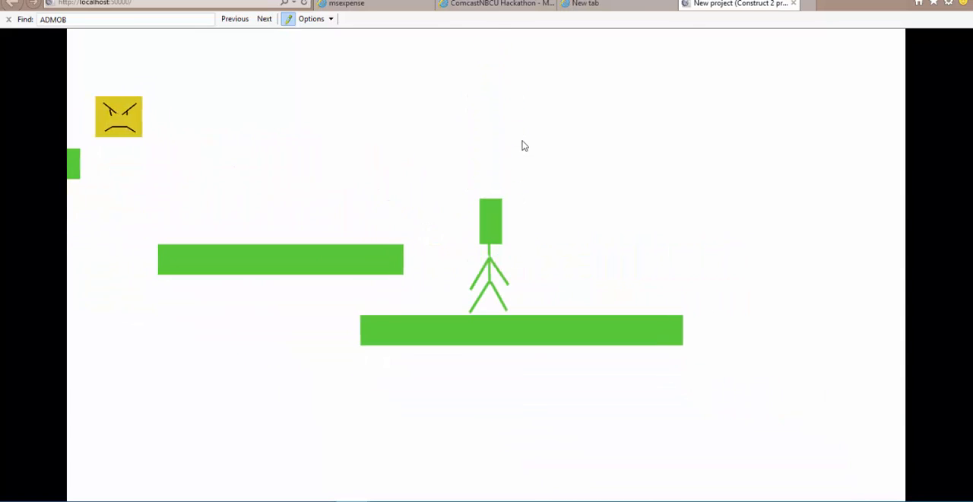
key("Left")
key("Up")
key("Left")
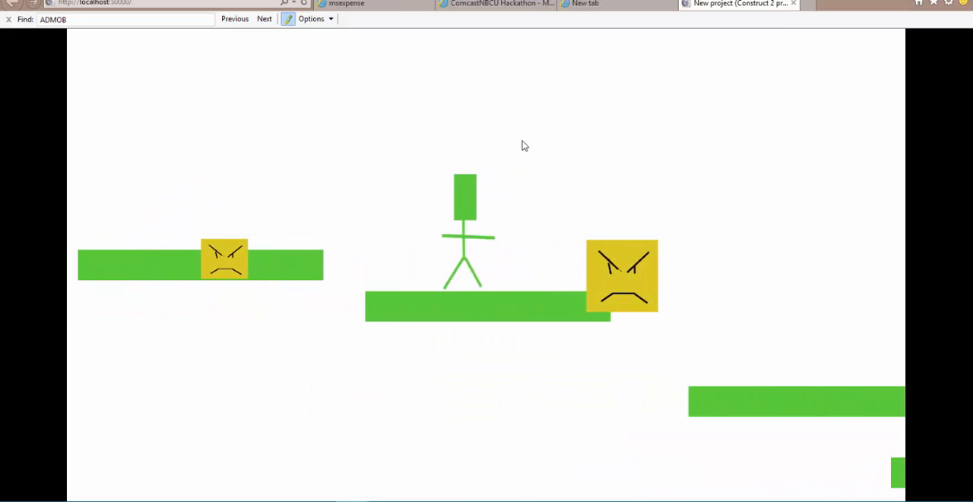
key("Up")
key("Left")
key("Up")
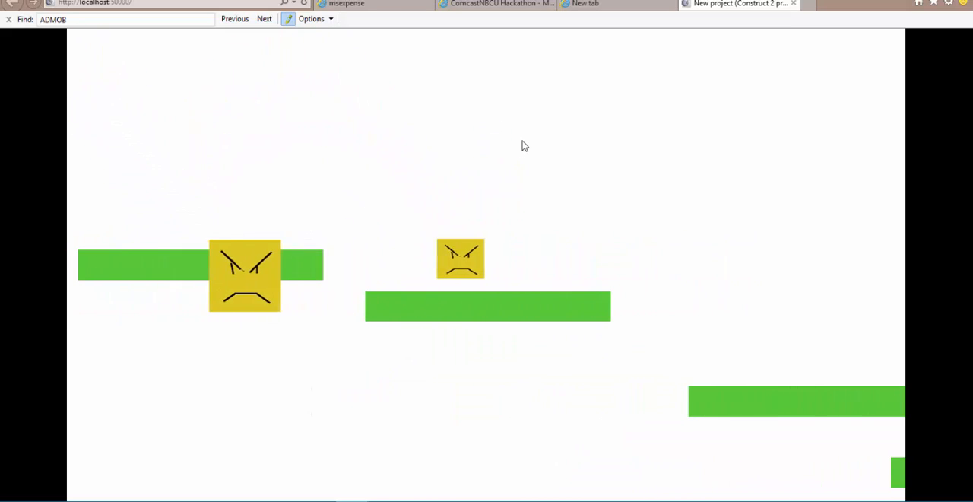
key("Right")
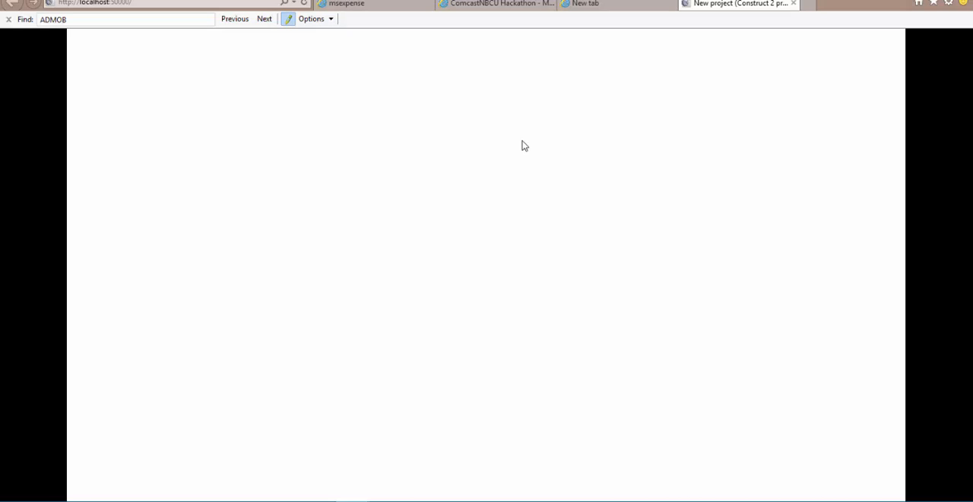
left_click(793, 3)
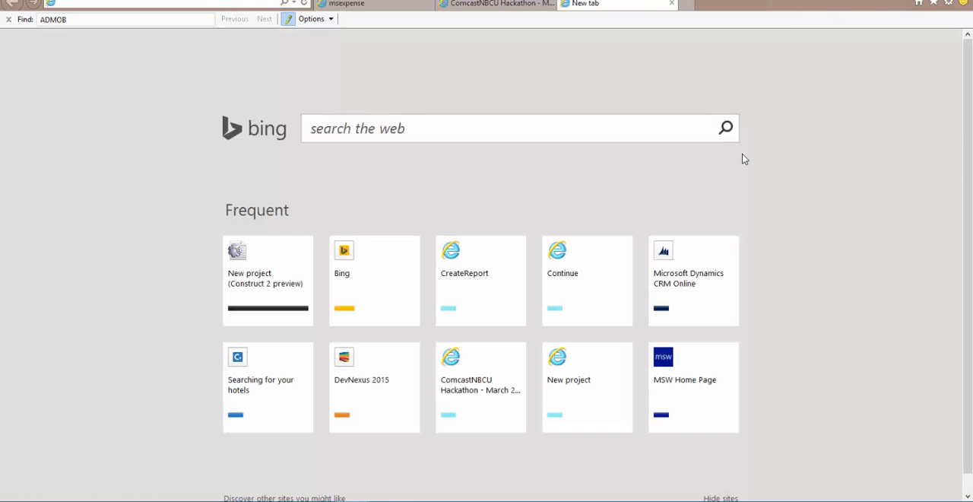
key("alt+Tab")
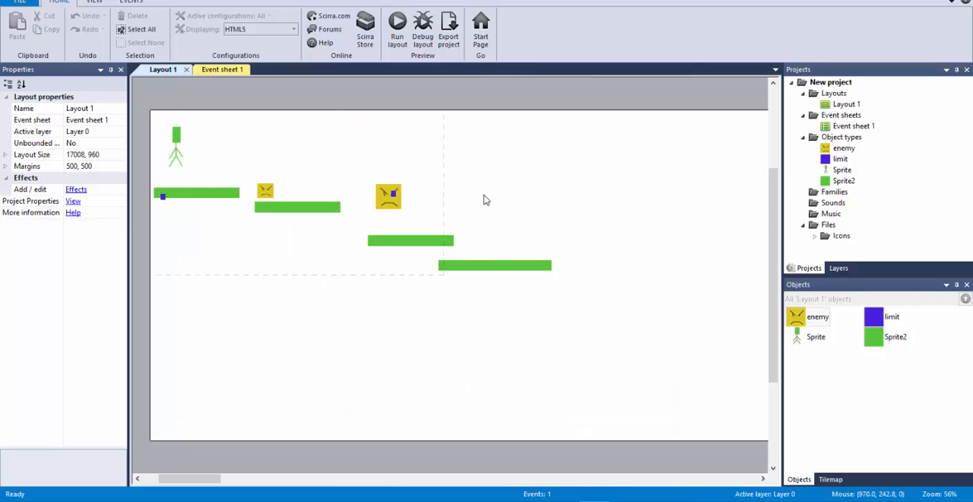
Step: Examine the full extent of the green project's layout along with the project properties and the Layout 1 properties
scroll(528, 266, "down", 2, "ctrl")
left_click_drag(220, 478, 468, 479)
left_click_drag(509, 500, 230, 402)
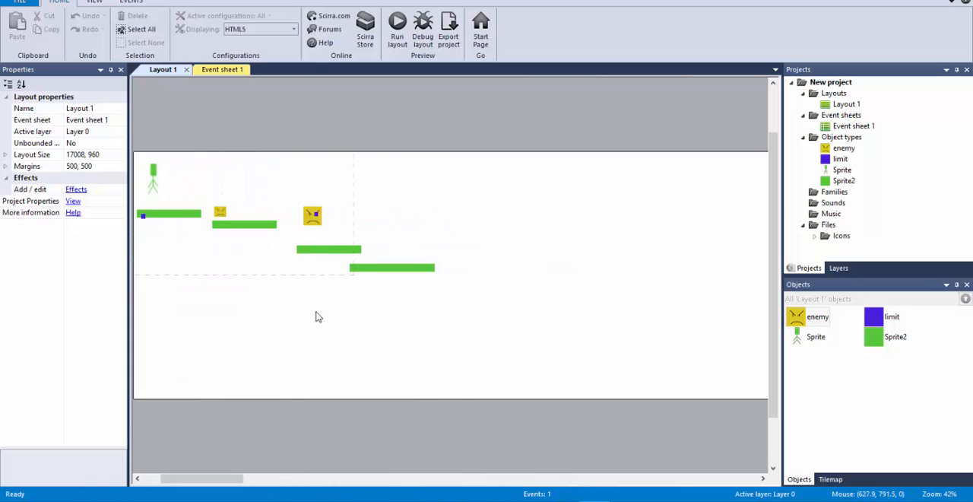
scroll(321, 303, "down", 1, "ctrl")
scroll(333, 350, "down", 4, "ctrl")
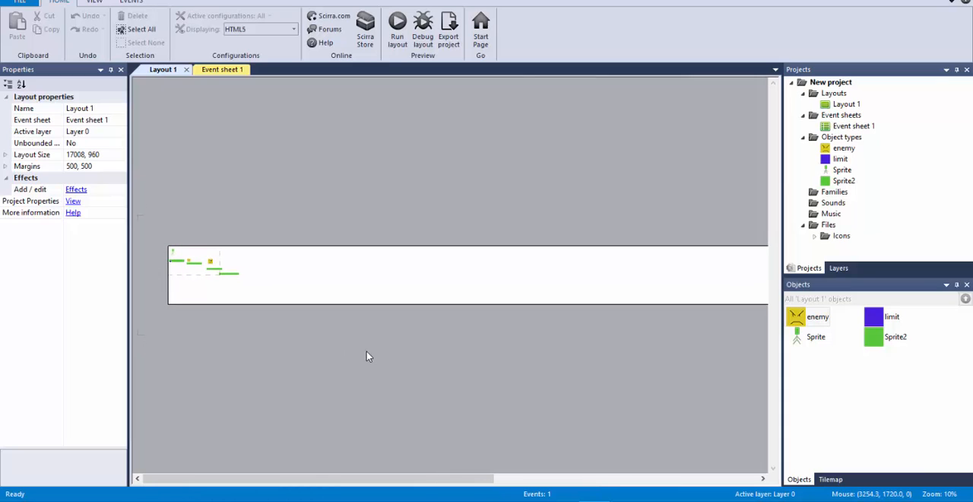
left_click(831, 84)
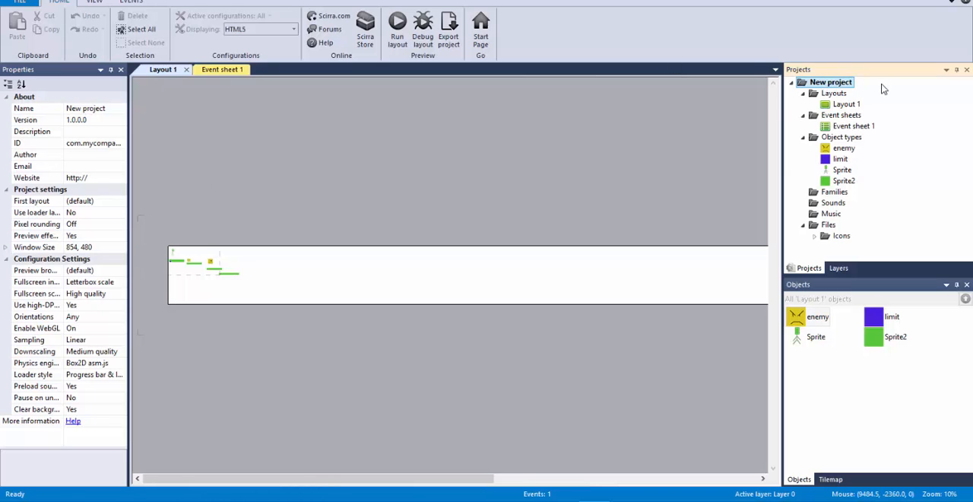
left_click(847, 103)
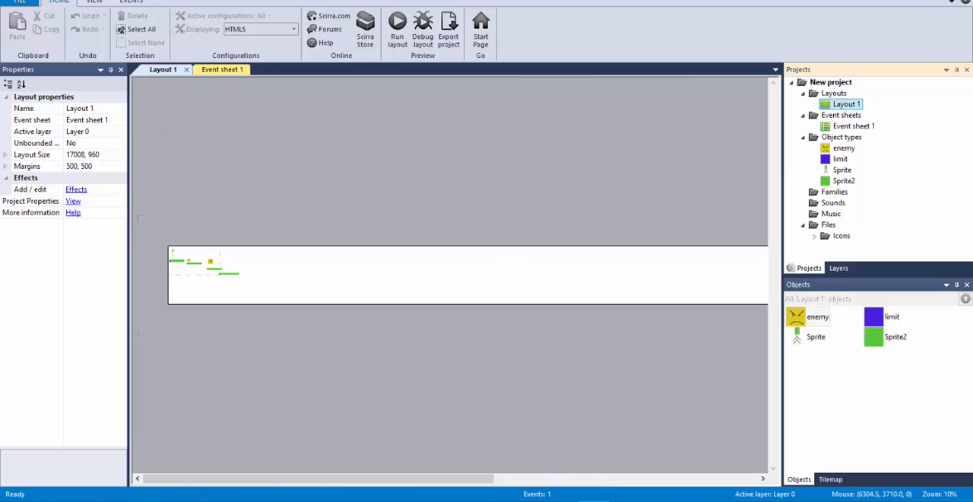
Step: Switch to the open Construct 2 project with black blocks and red enemies, and set Layout 1's size to 17008, 960
mouse_move(595, 497)
left_click(664, 449)
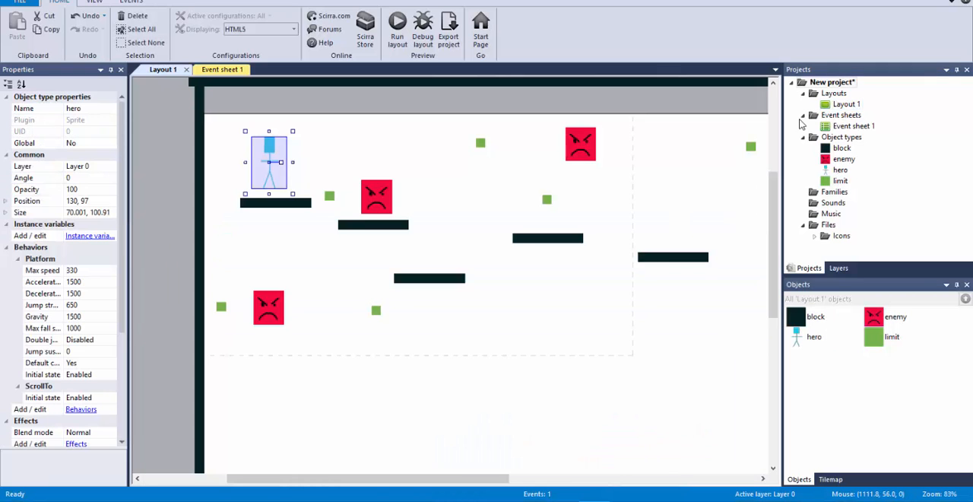
left_click(845, 104)
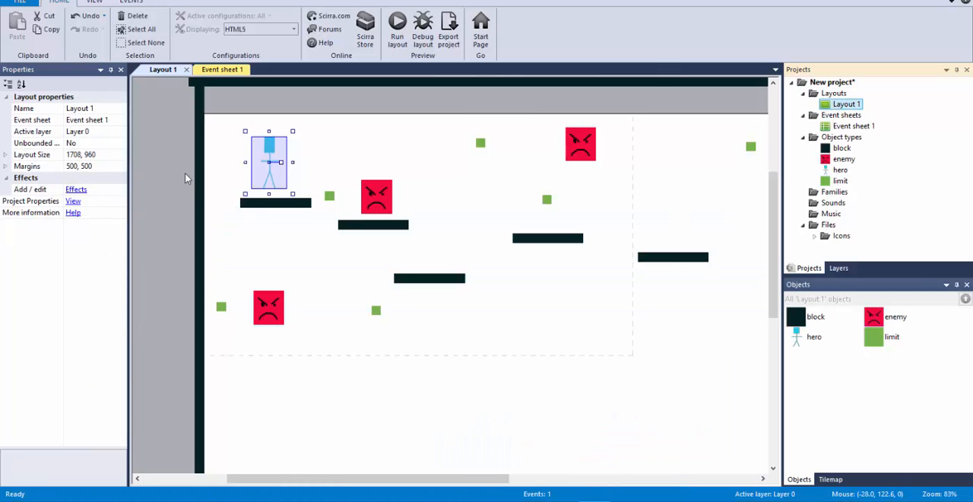
left_click(79, 156)
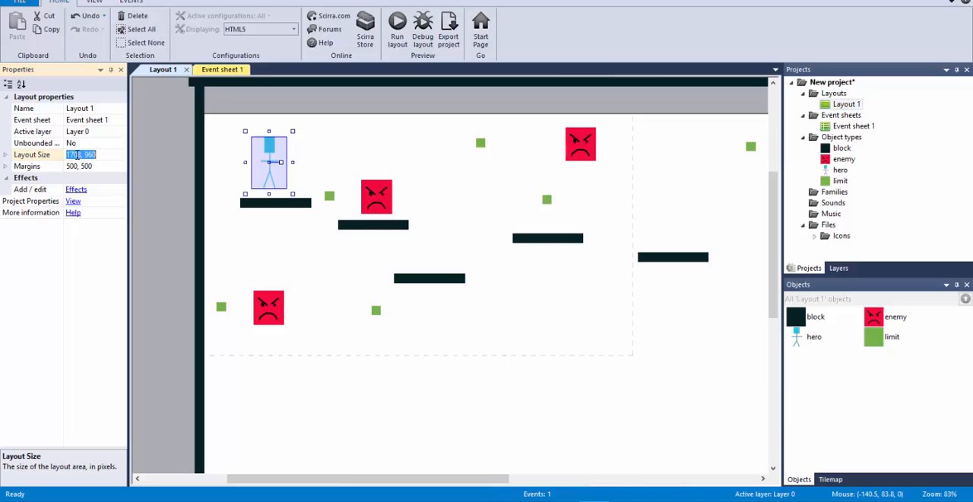
left_click(77, 156)
type("0")
key("Return")
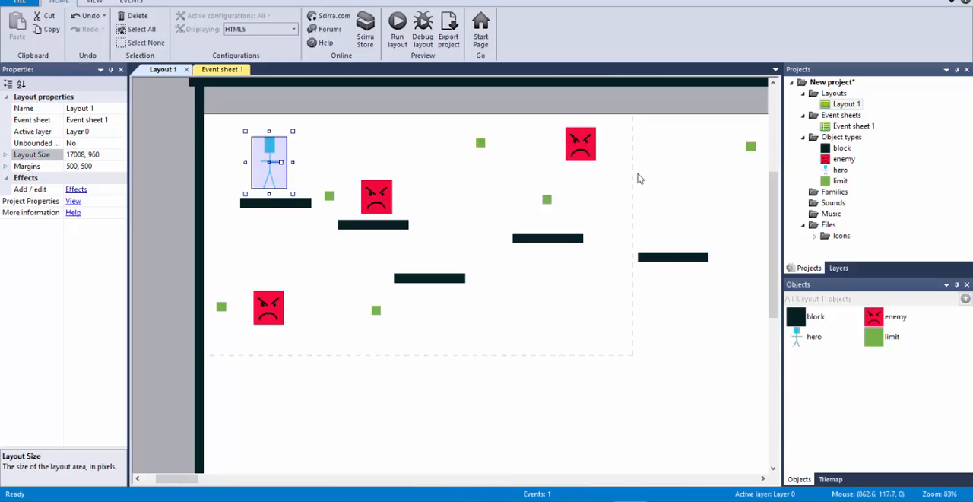
Step: Select the vertical block wall standing at the right end of the enclosed level area in the widened layout
scroll(638, 181, "down", 8, "ctrl")
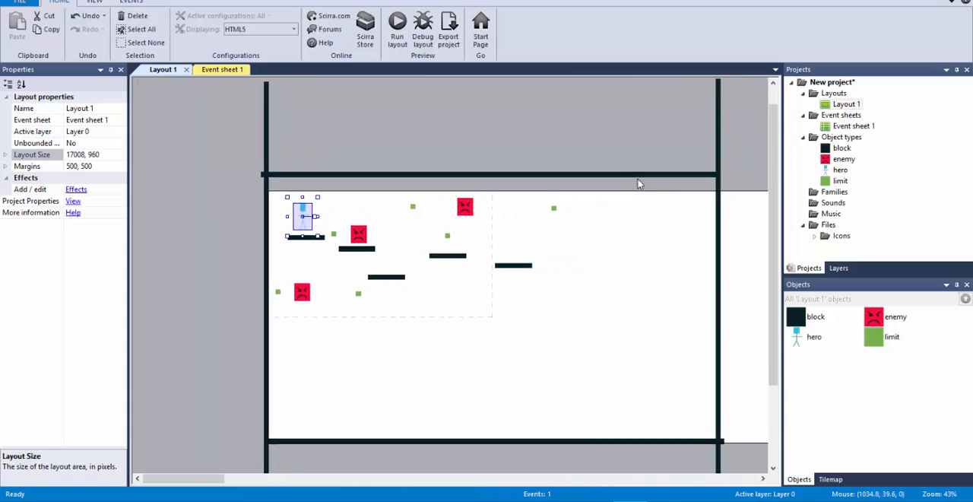
scroll(638, 186, "down", 3, "ctrl")
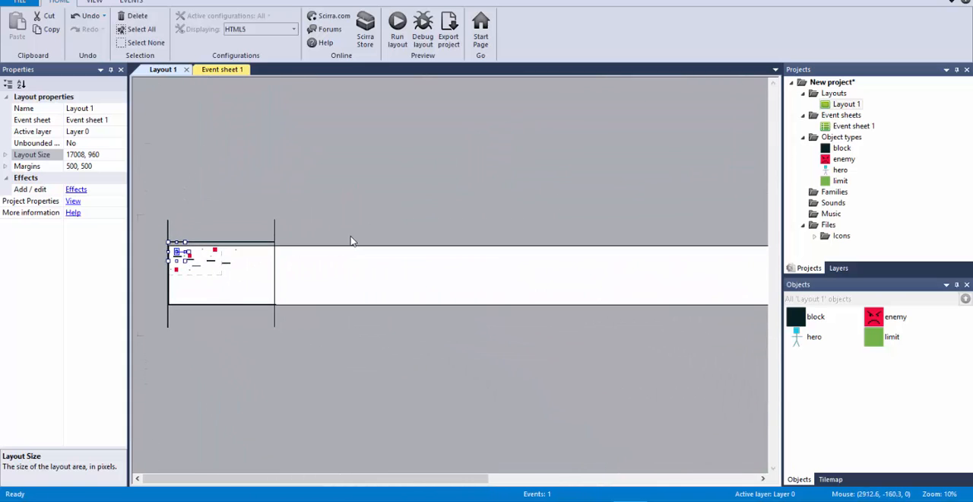
left_click(272, 272)
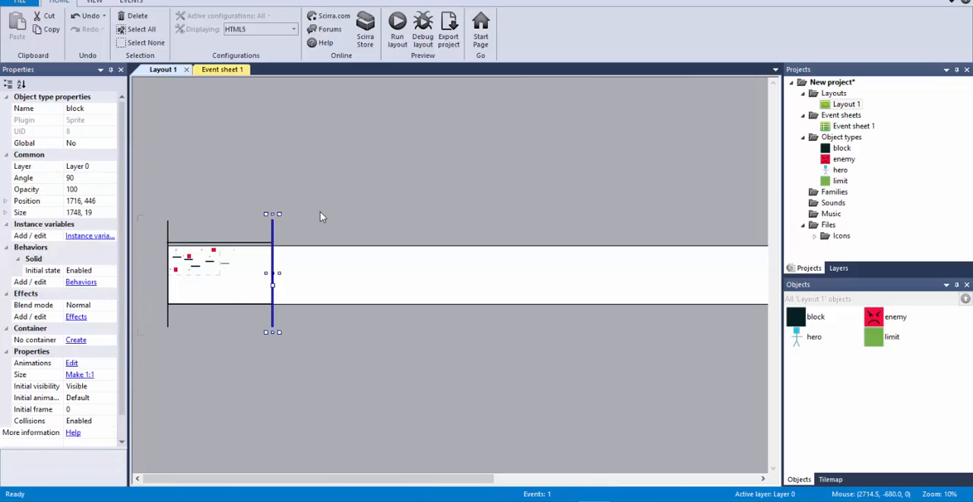